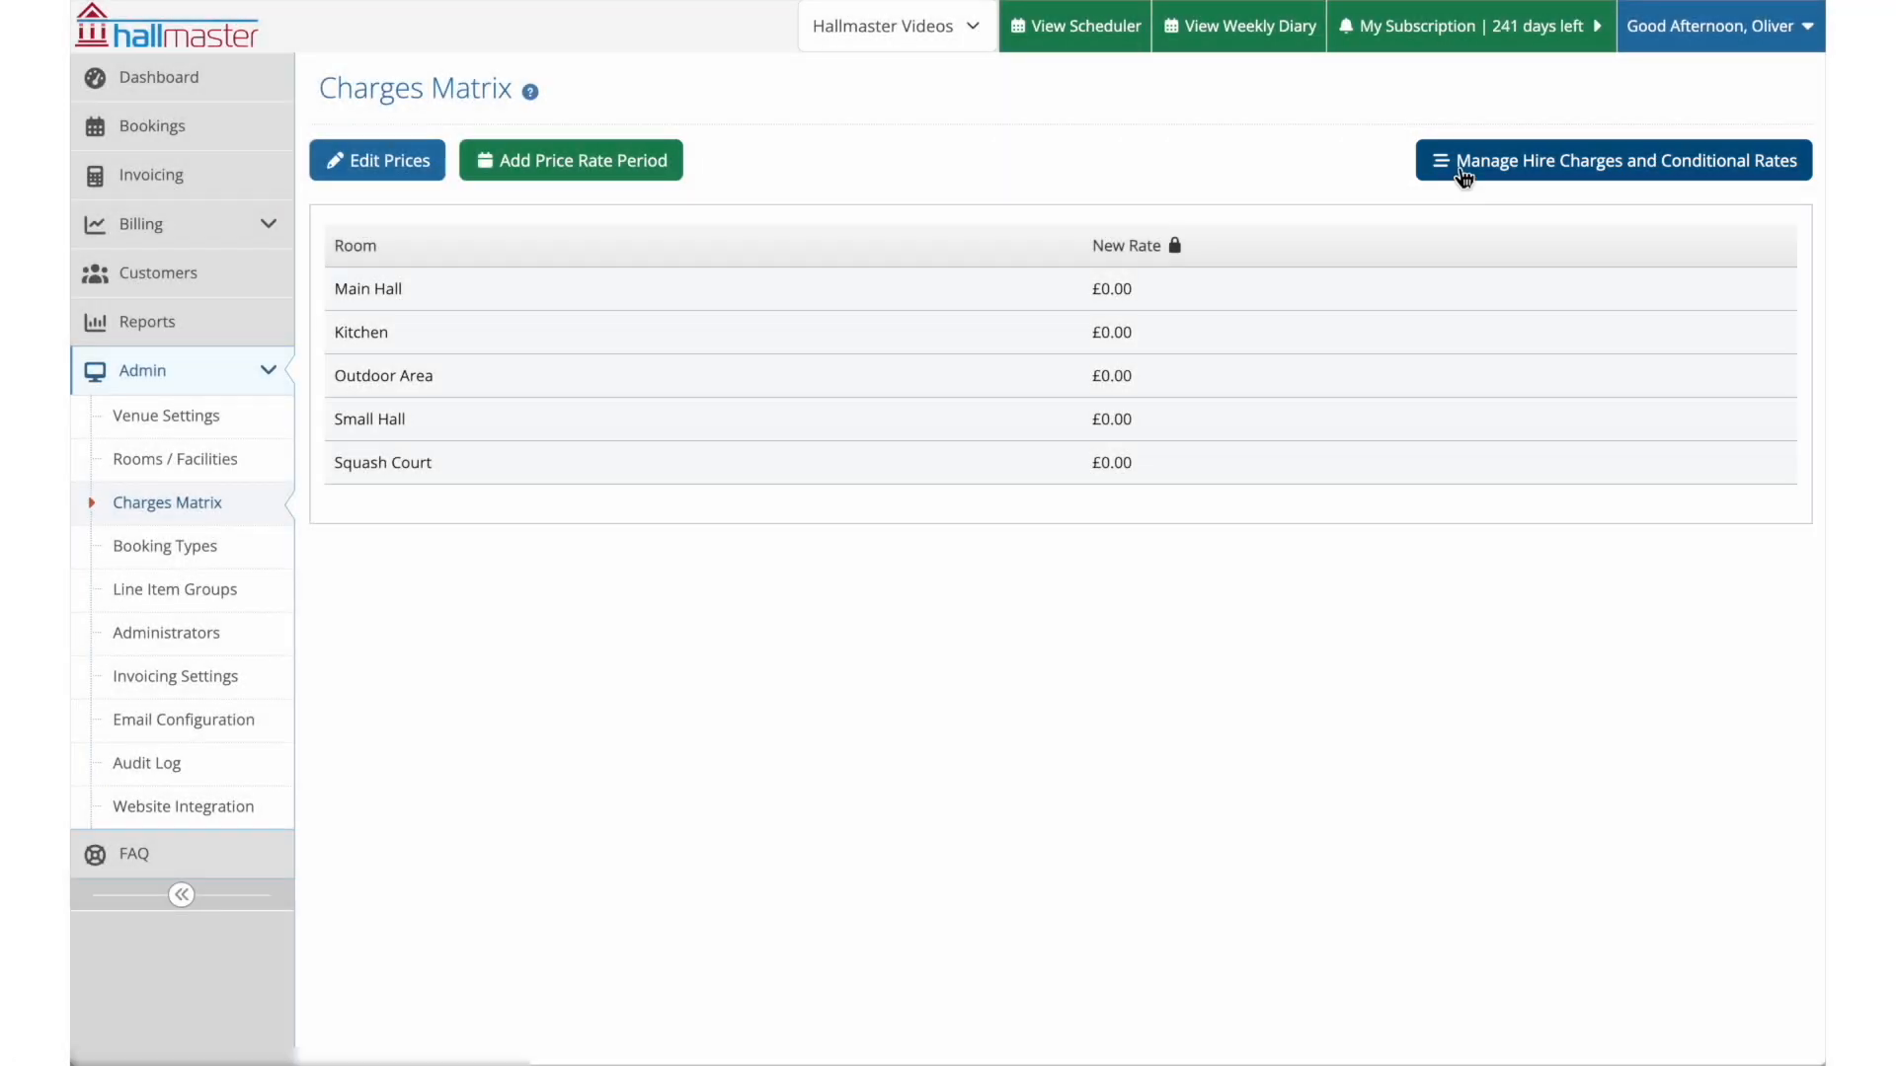
Create an hourly hire charge named "Standard Rate" and make it the default hire charge
click(1458, 169)
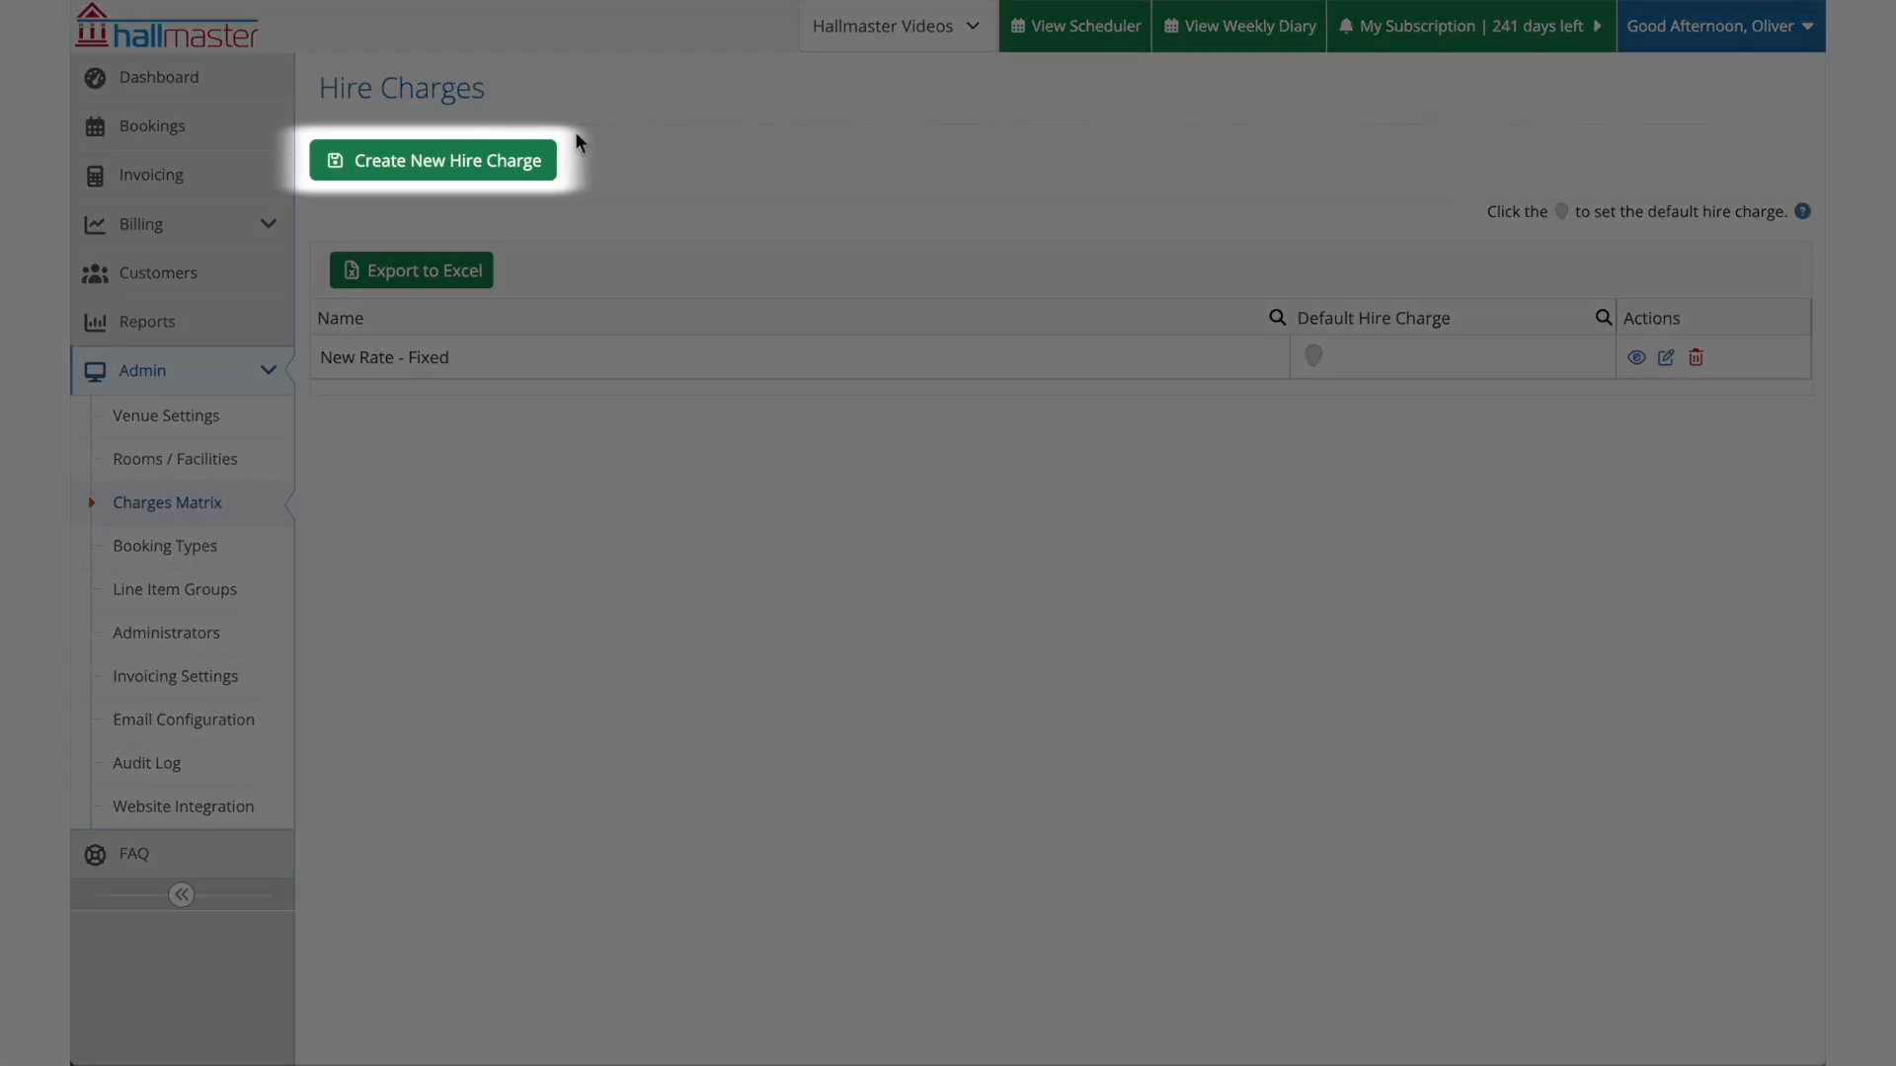
click(500, 156)
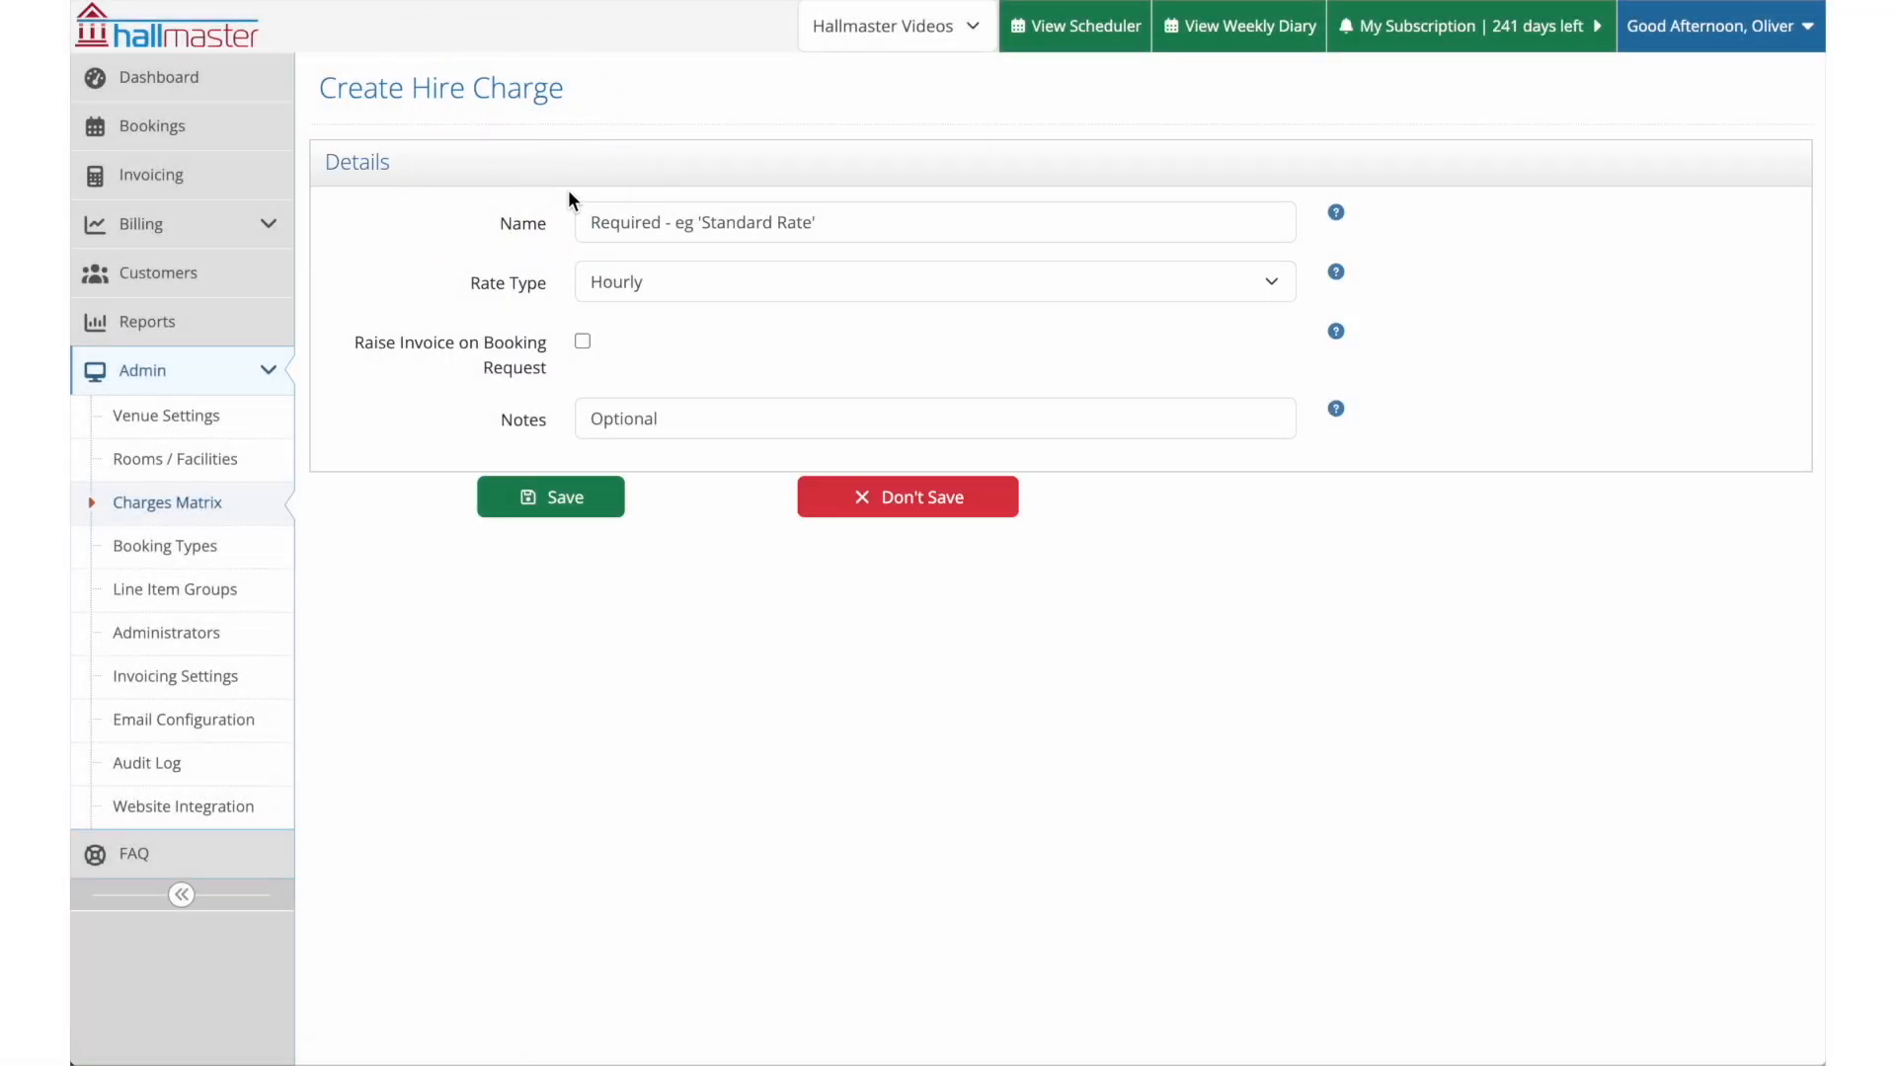
click(637, 223)
text(S)
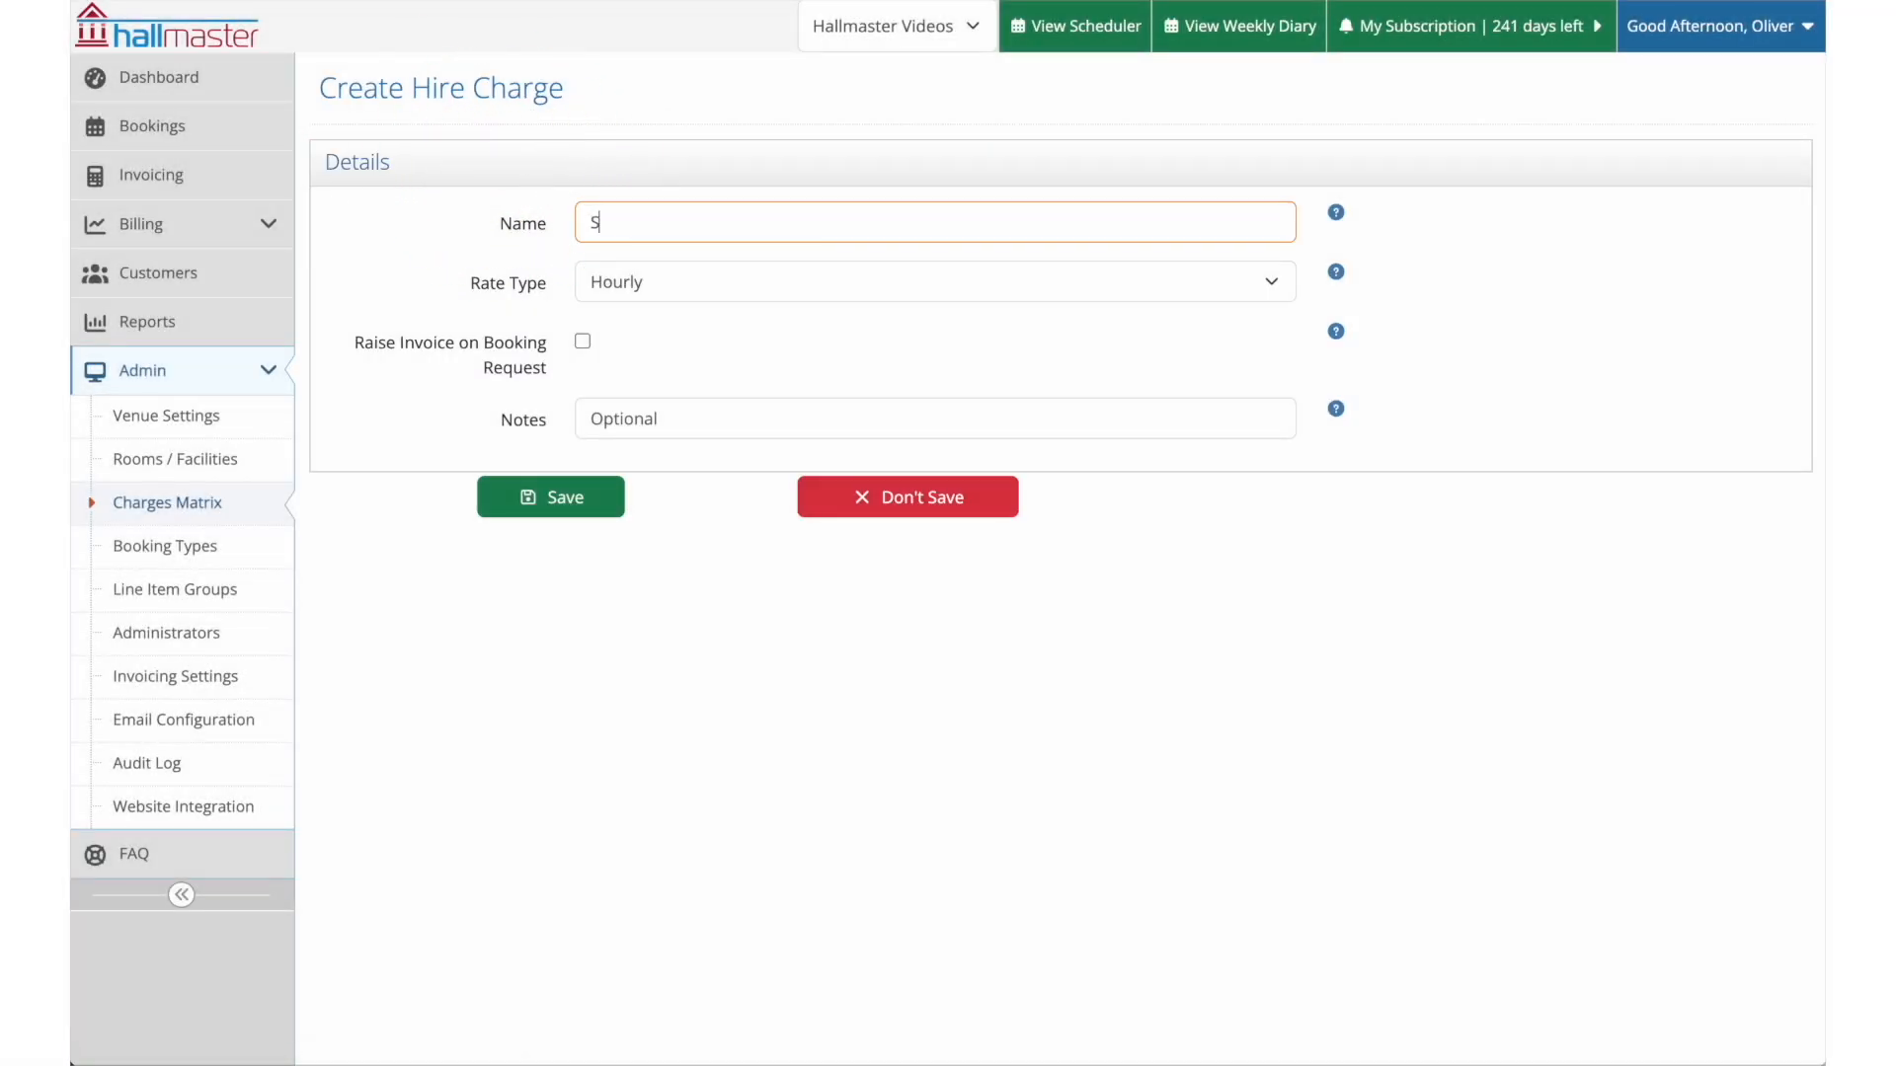
text(tandard Rate)
click(651, 286)
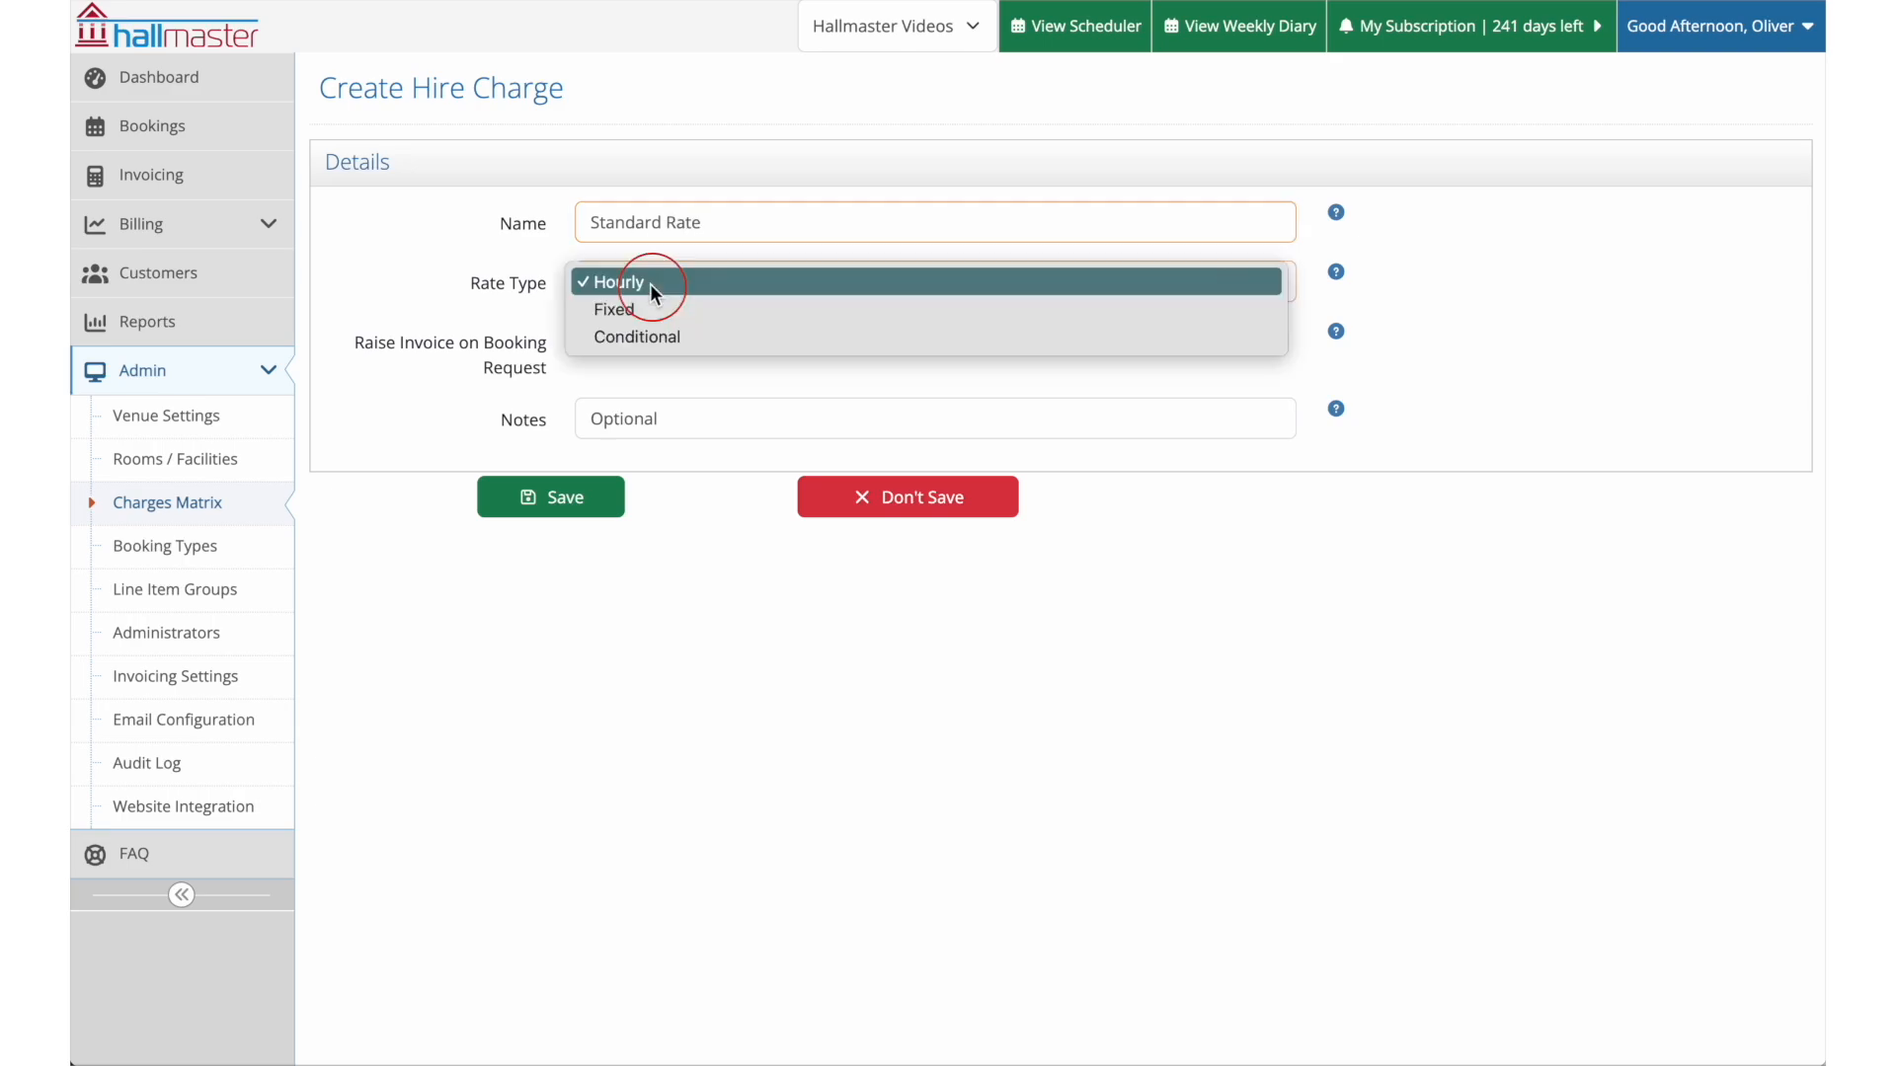
key(Escape)
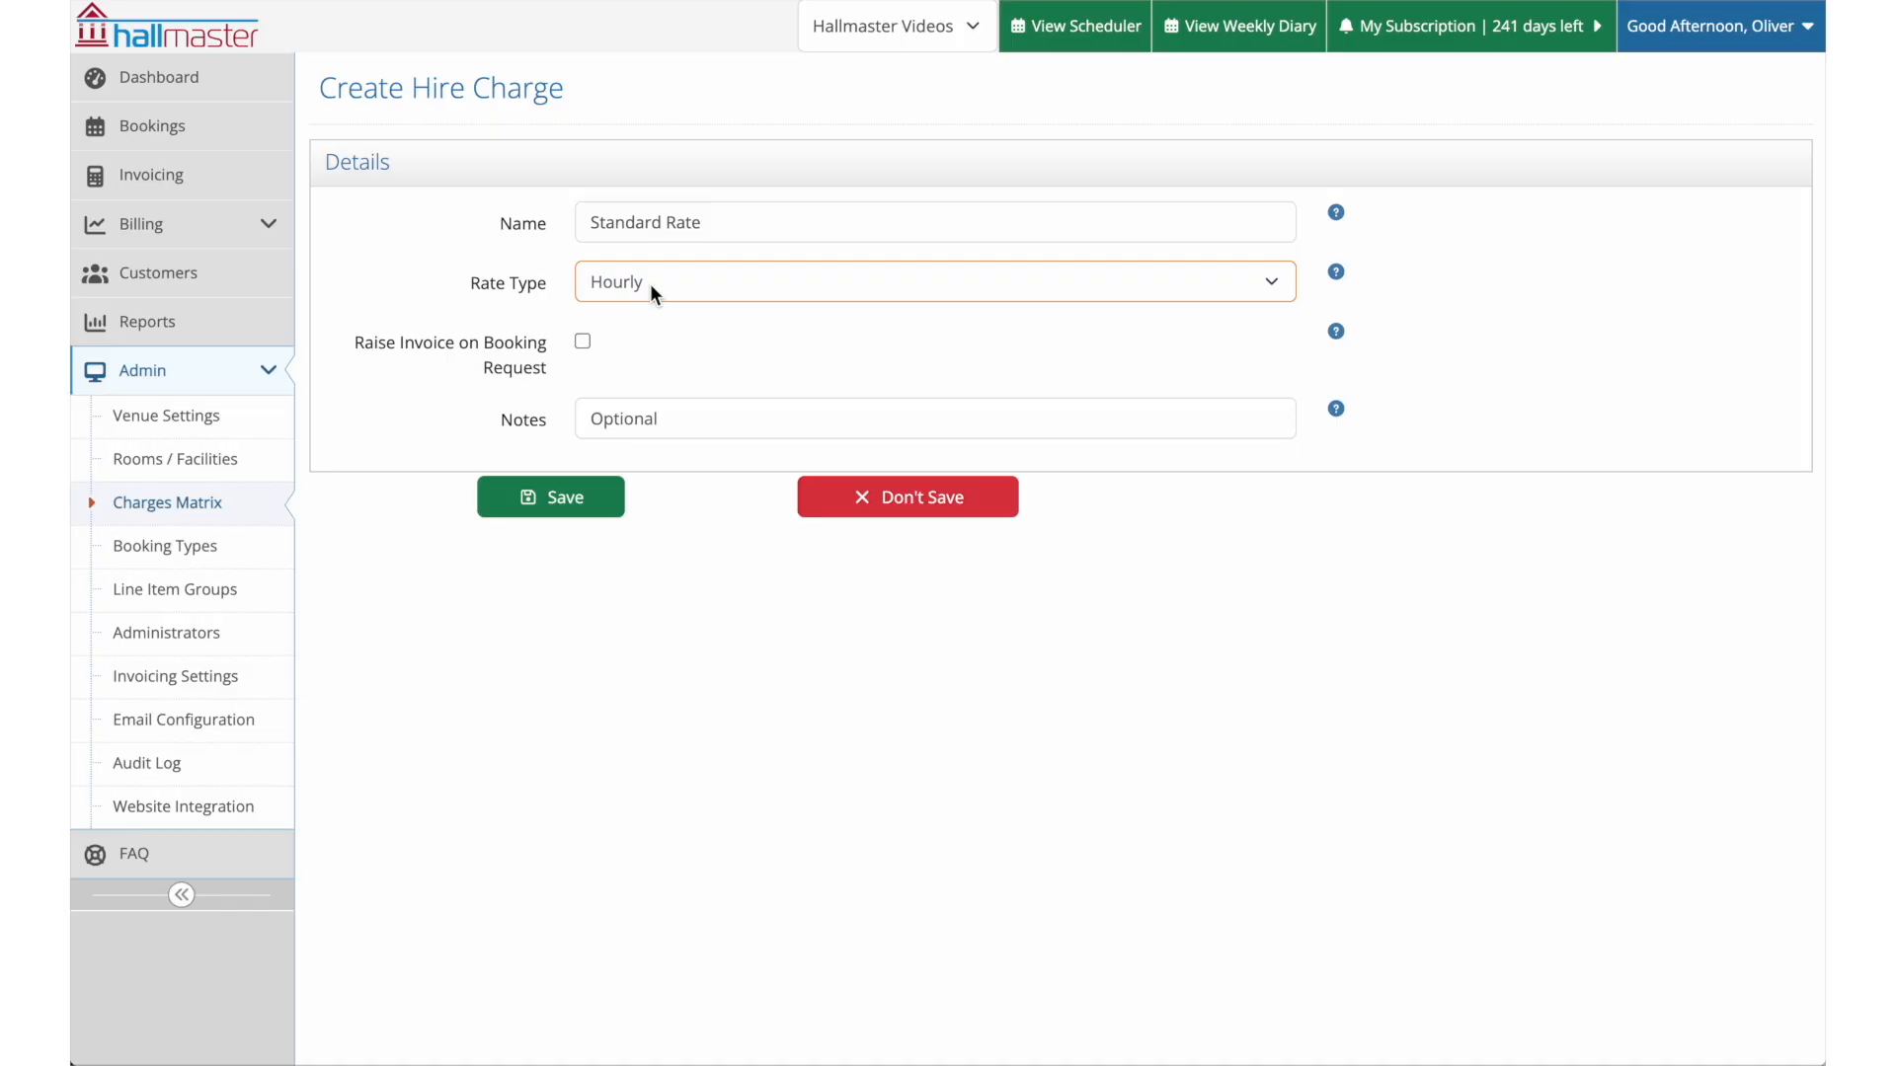
click(551, 499)
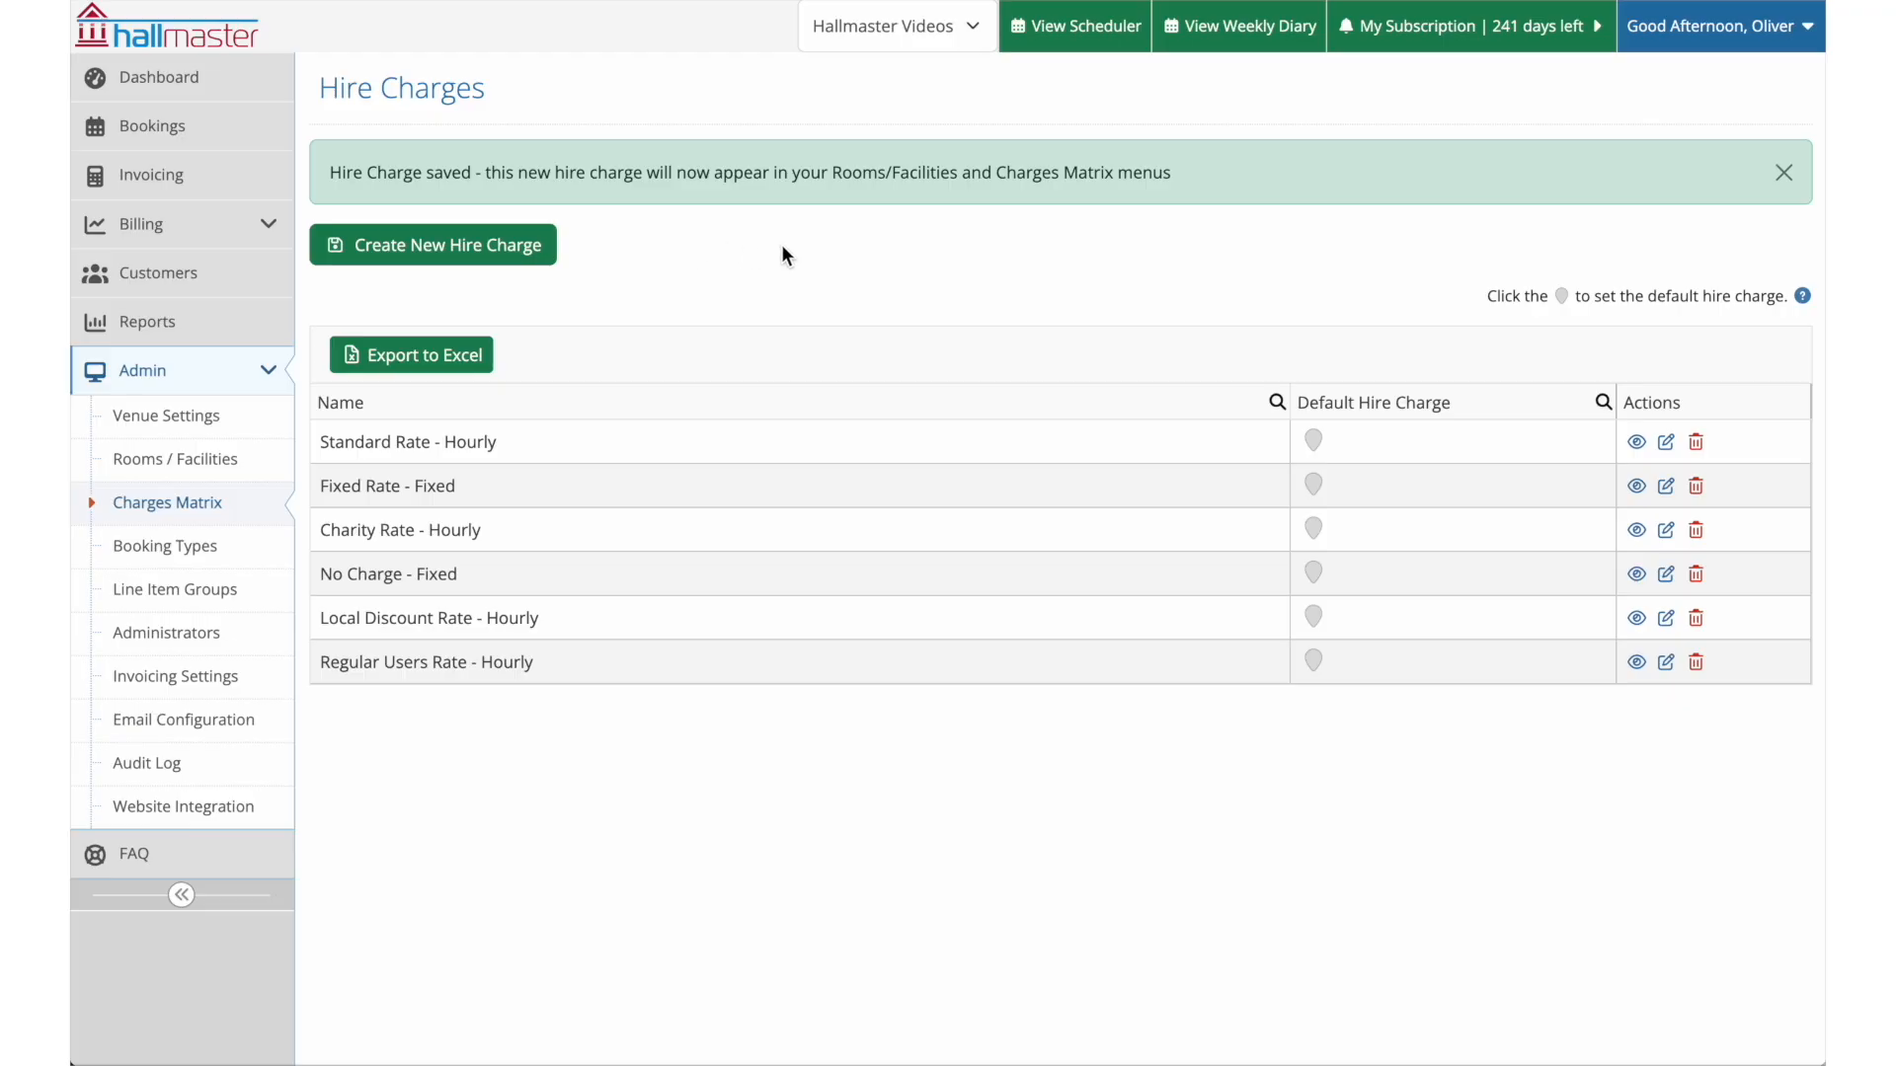
click(1314, 442)
Set the Main Hall's Standard Rate to £10 in the Charges Matrix and save the prices
click(257, 506)
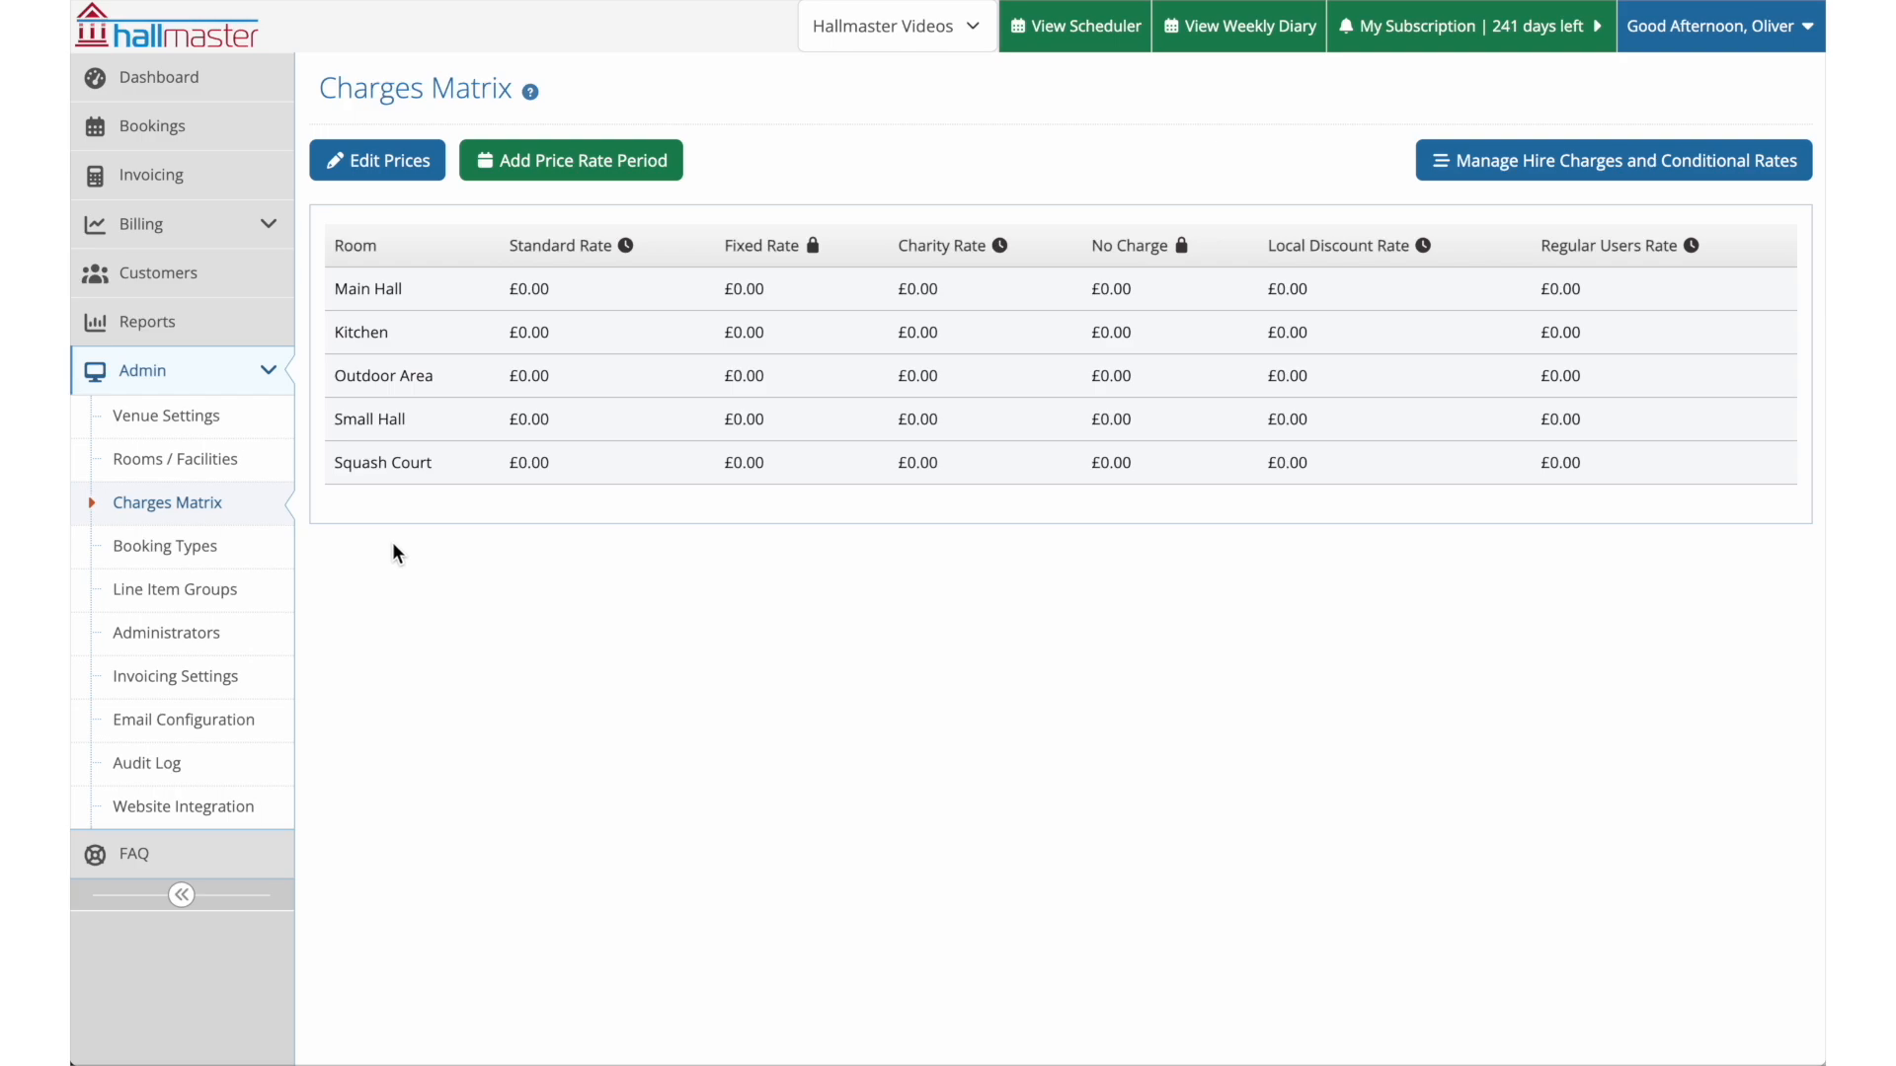
click(390, 164)
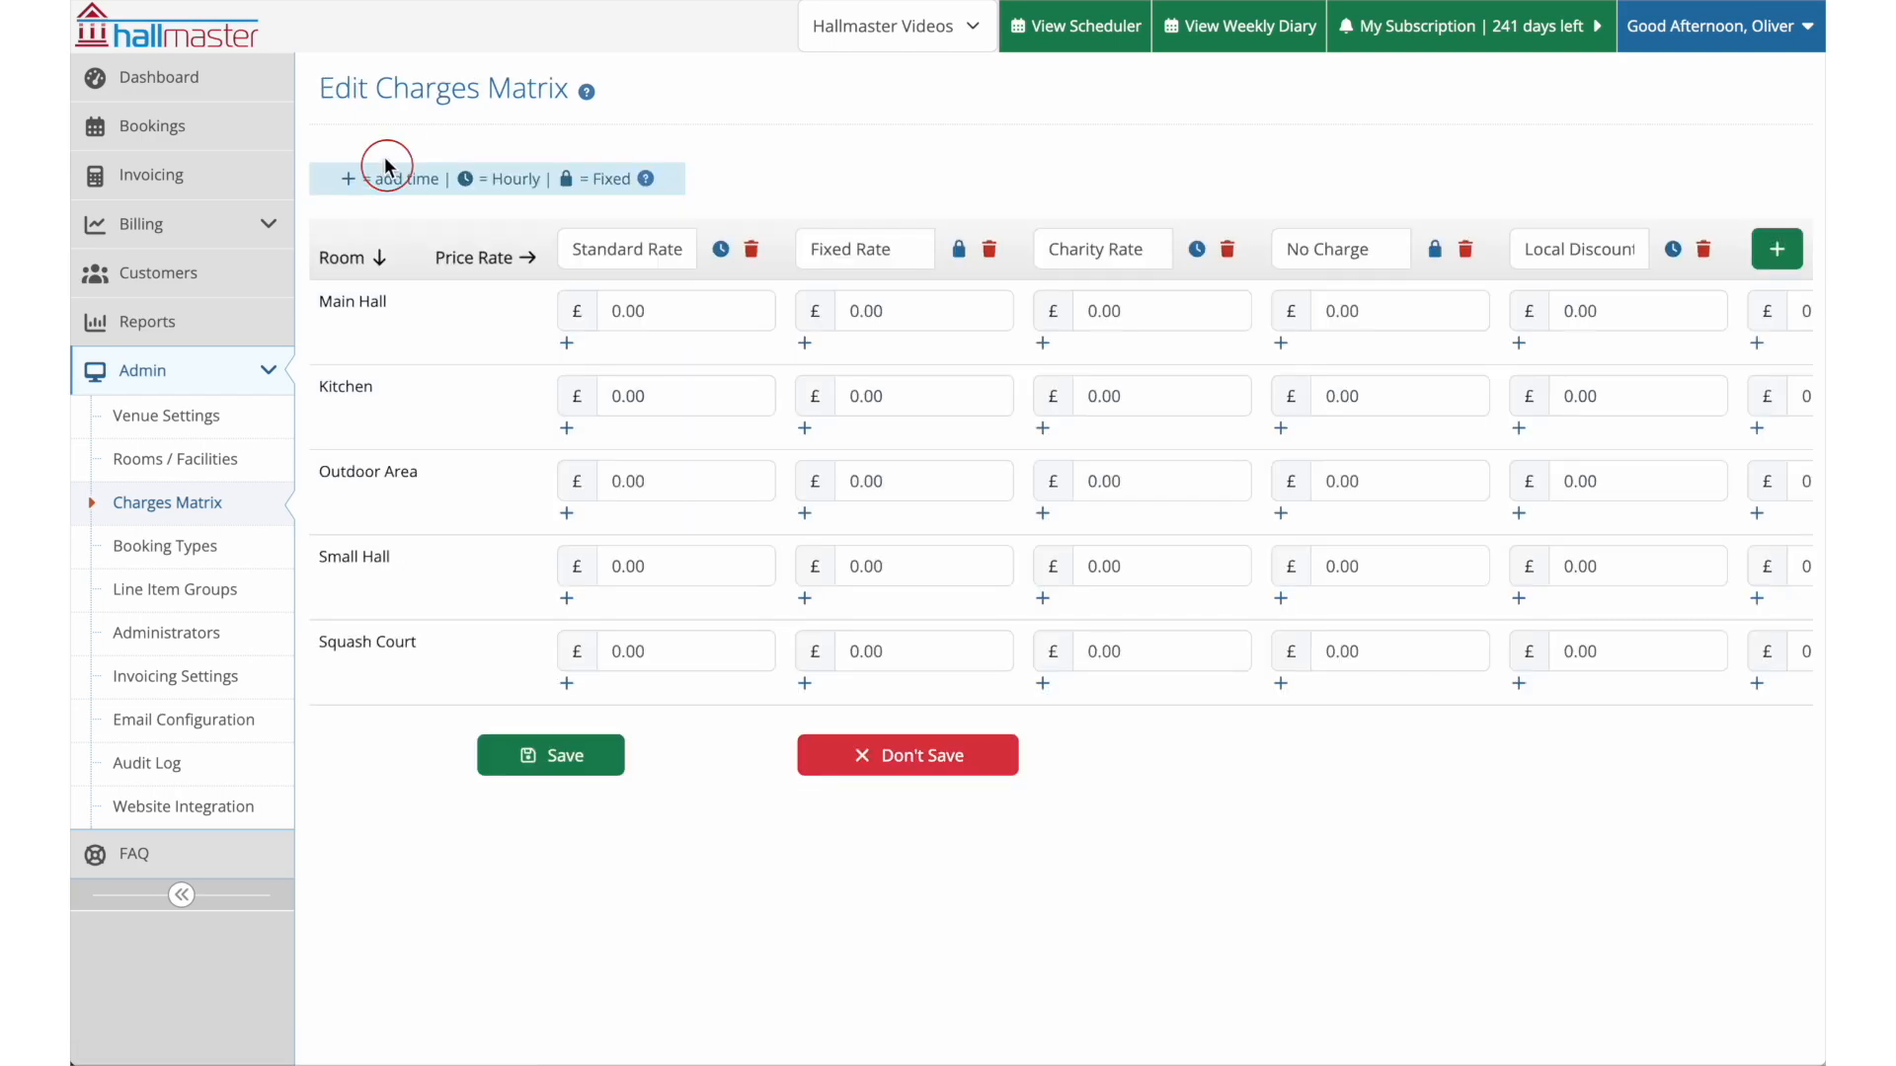
click(641, 313)
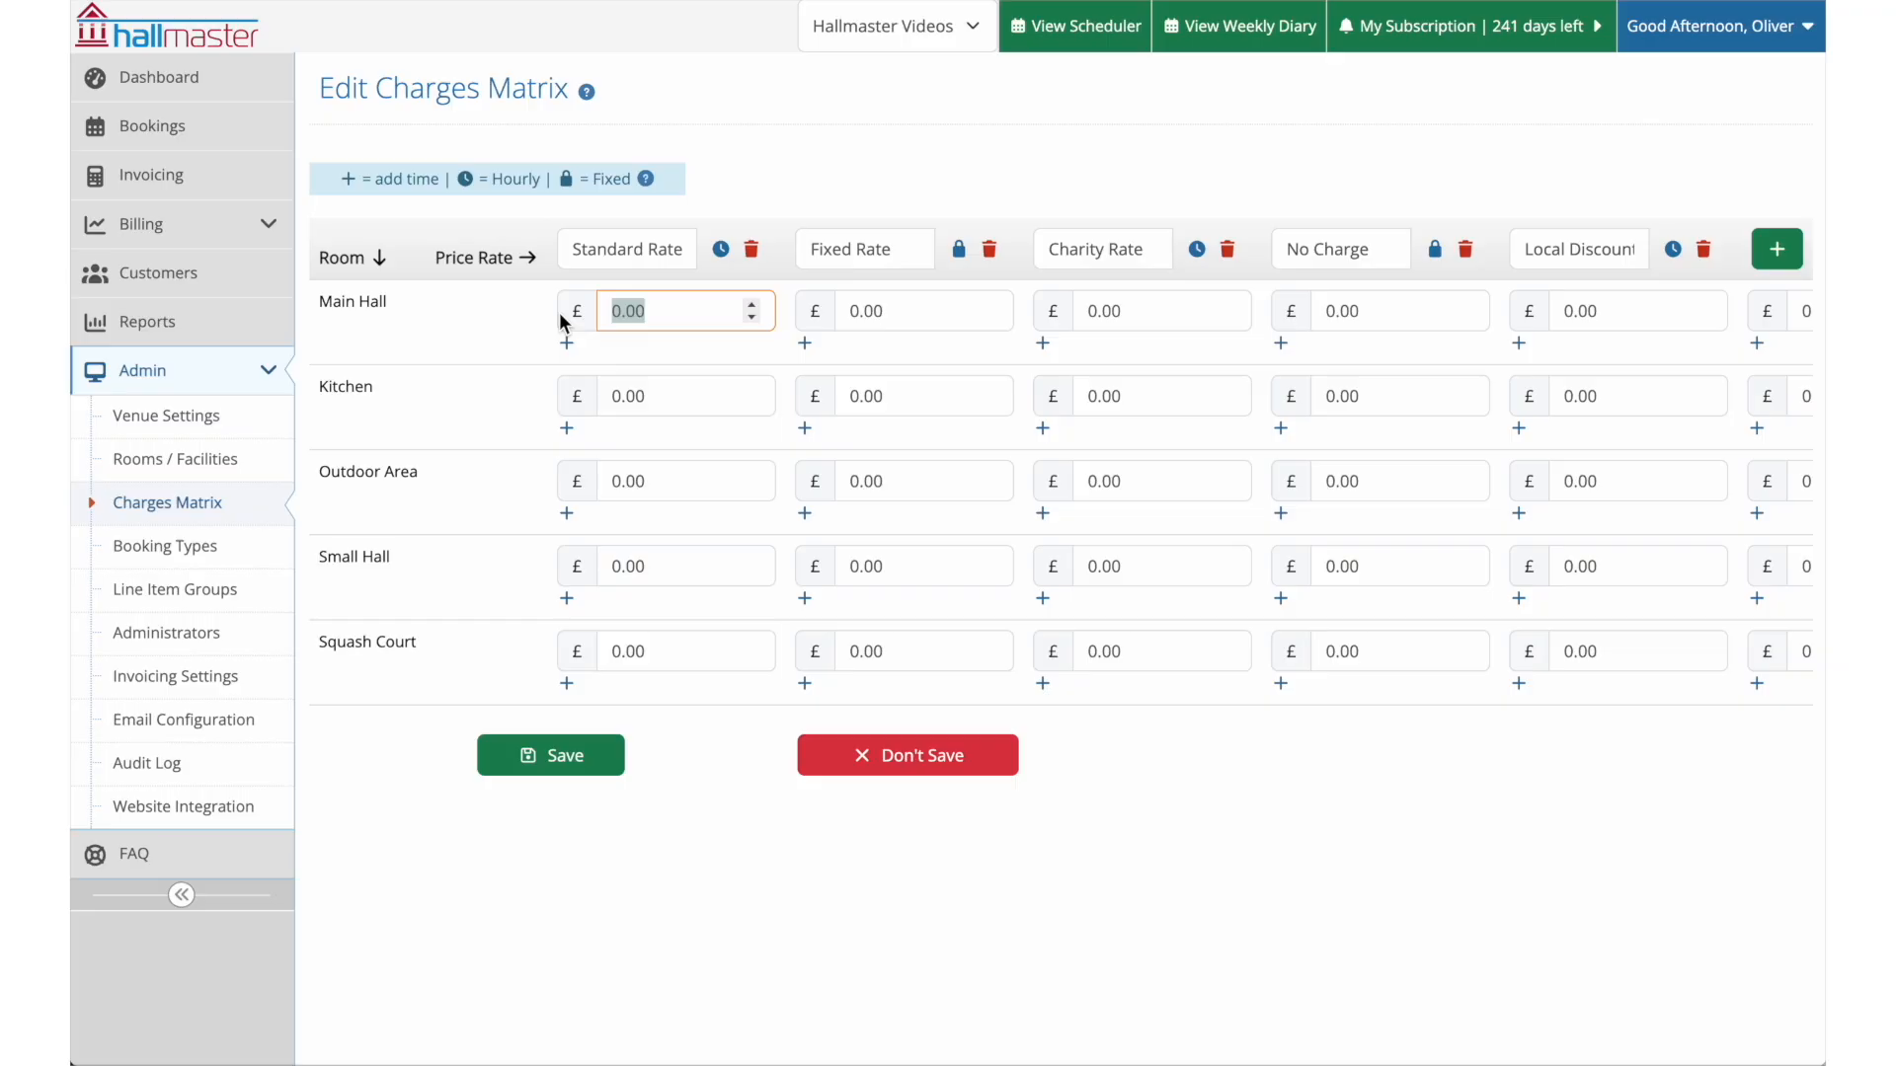
text(10)
click(539, 755)
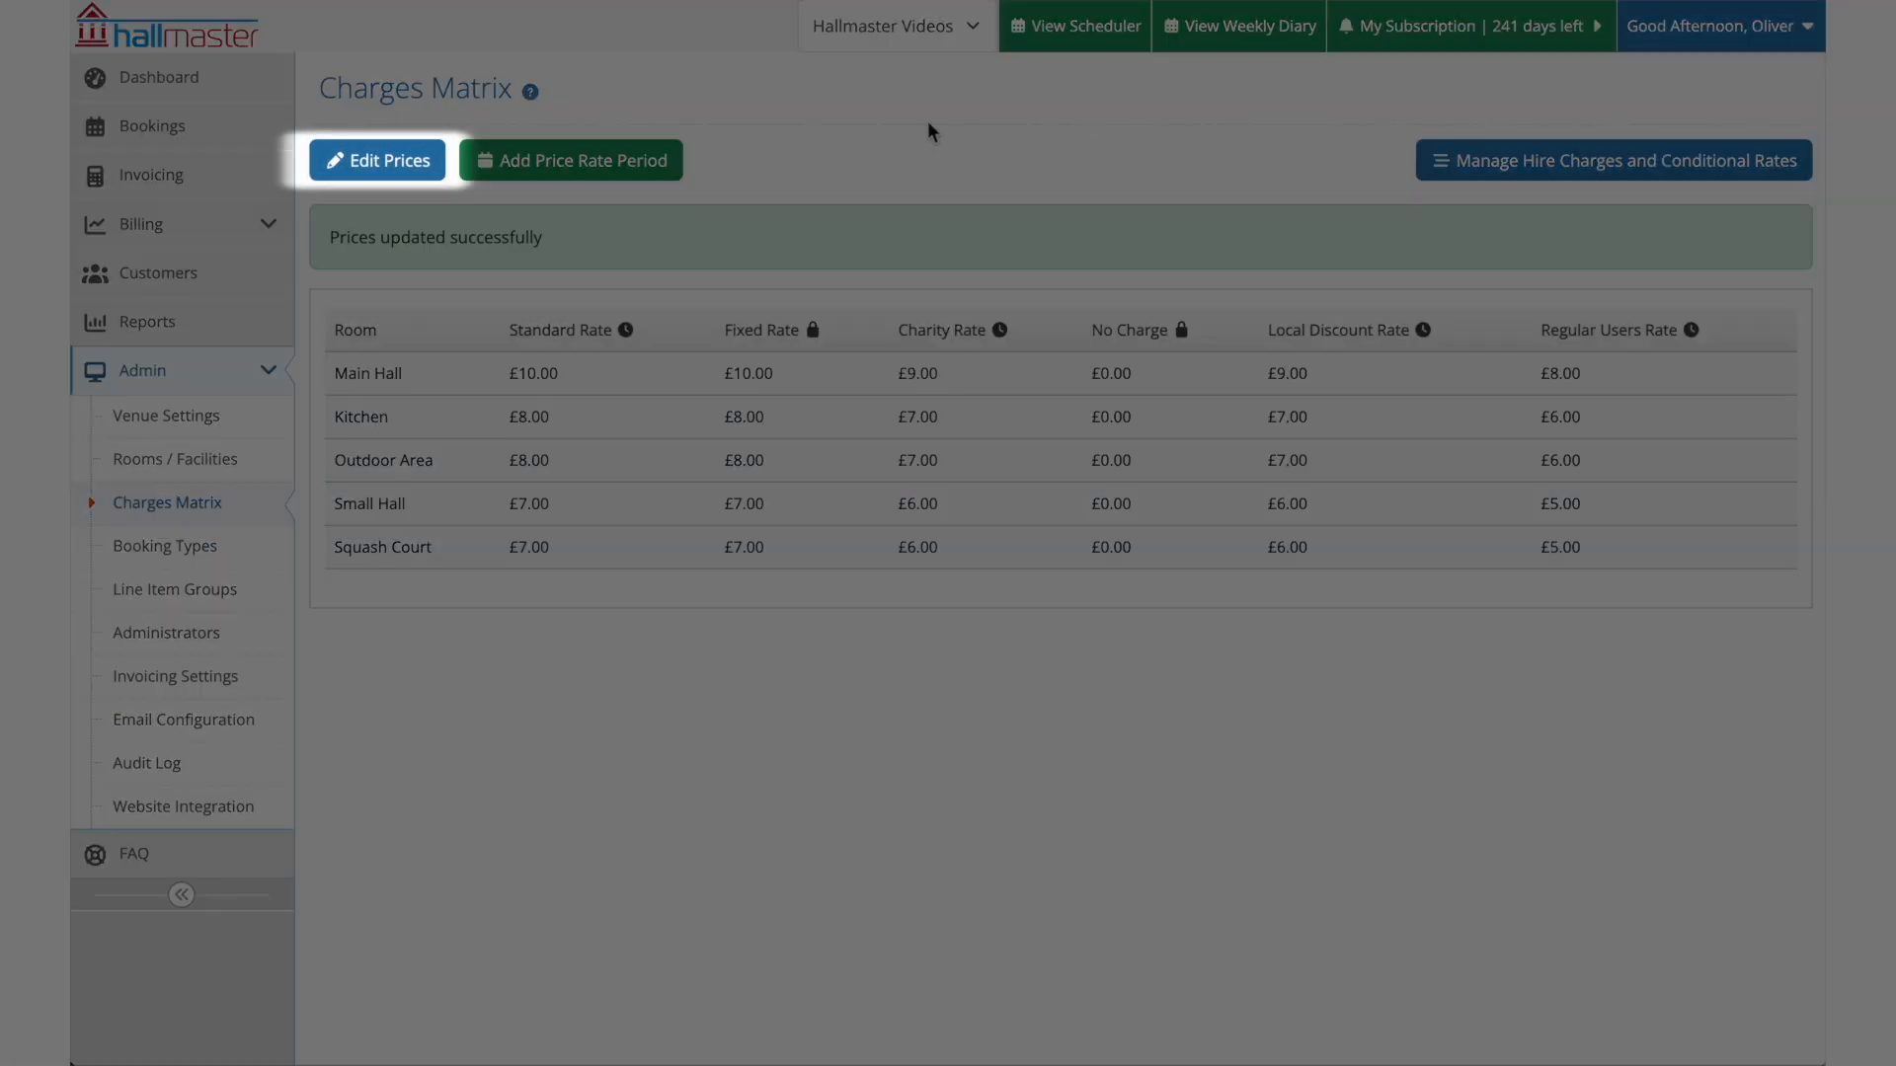
Edit the prices so the Main Hall's £10 Standard Rate applies until 18:00
click(417, 168)
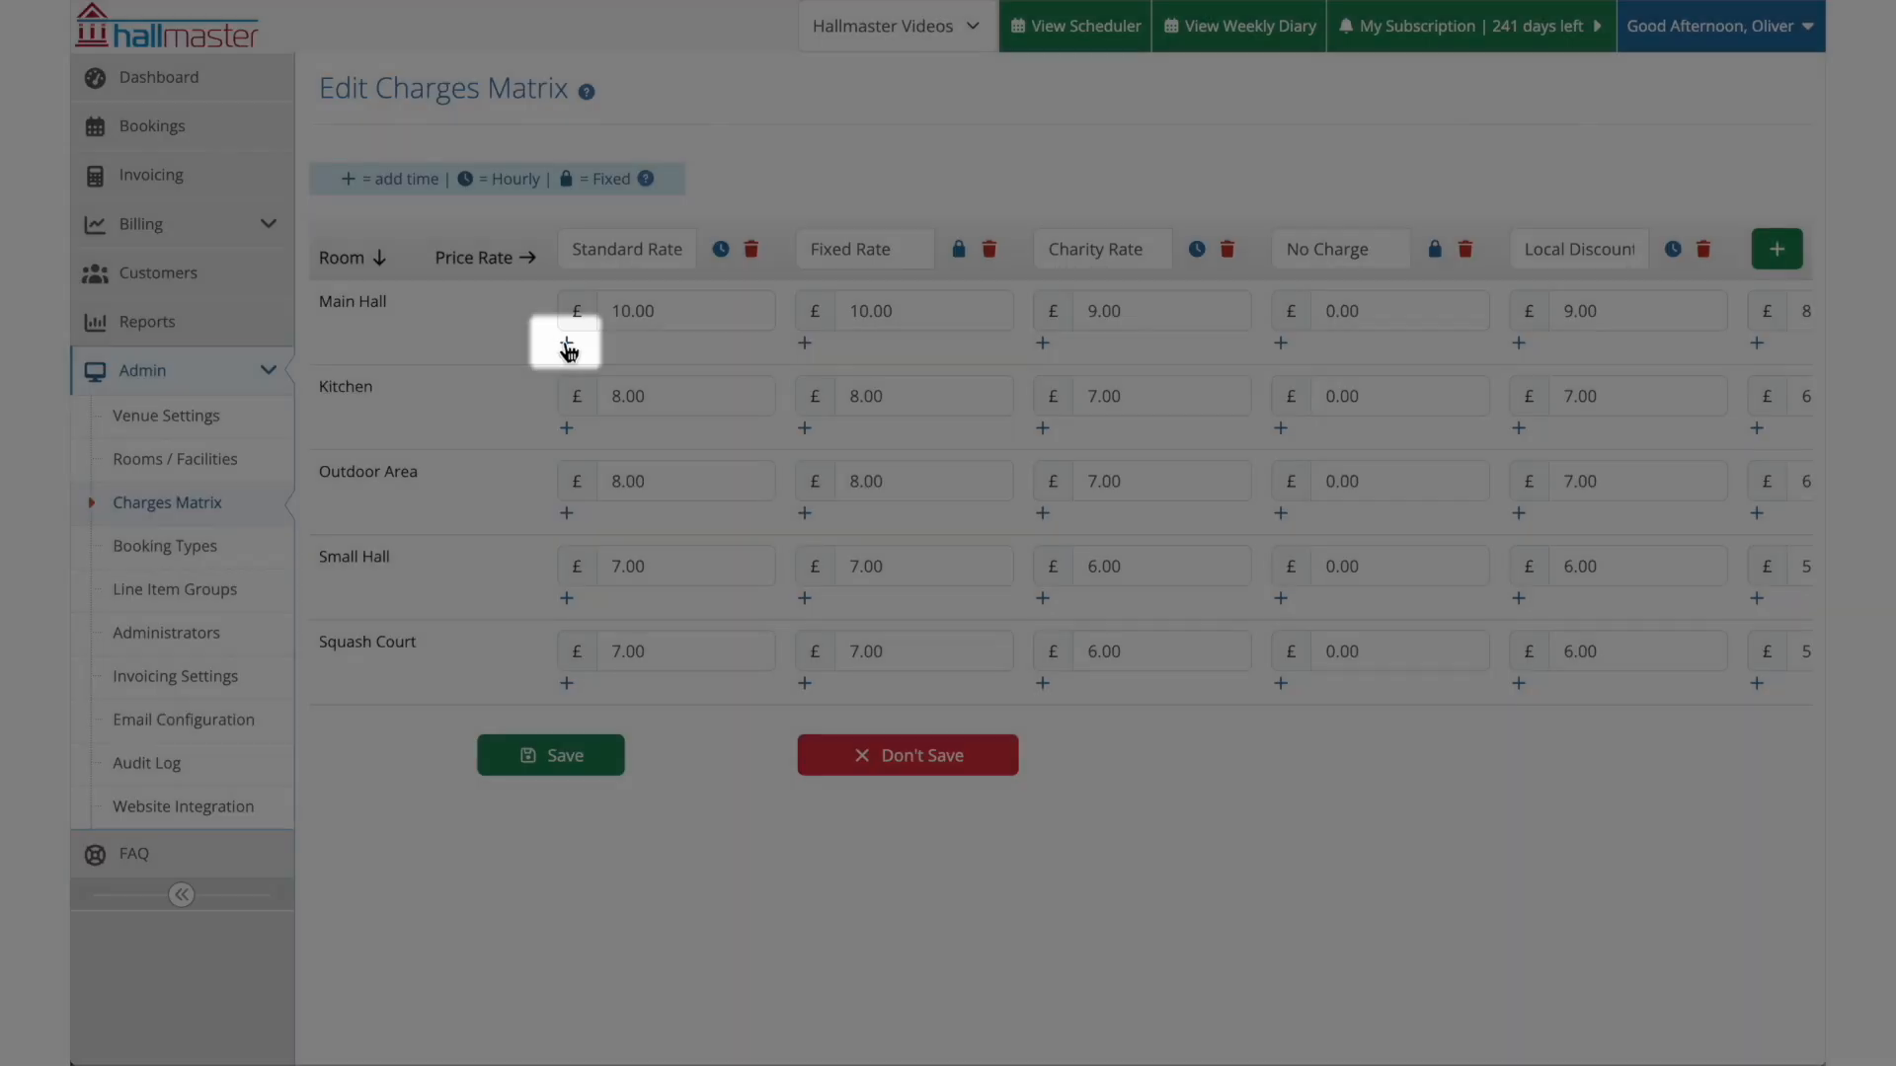
click(563, 342)
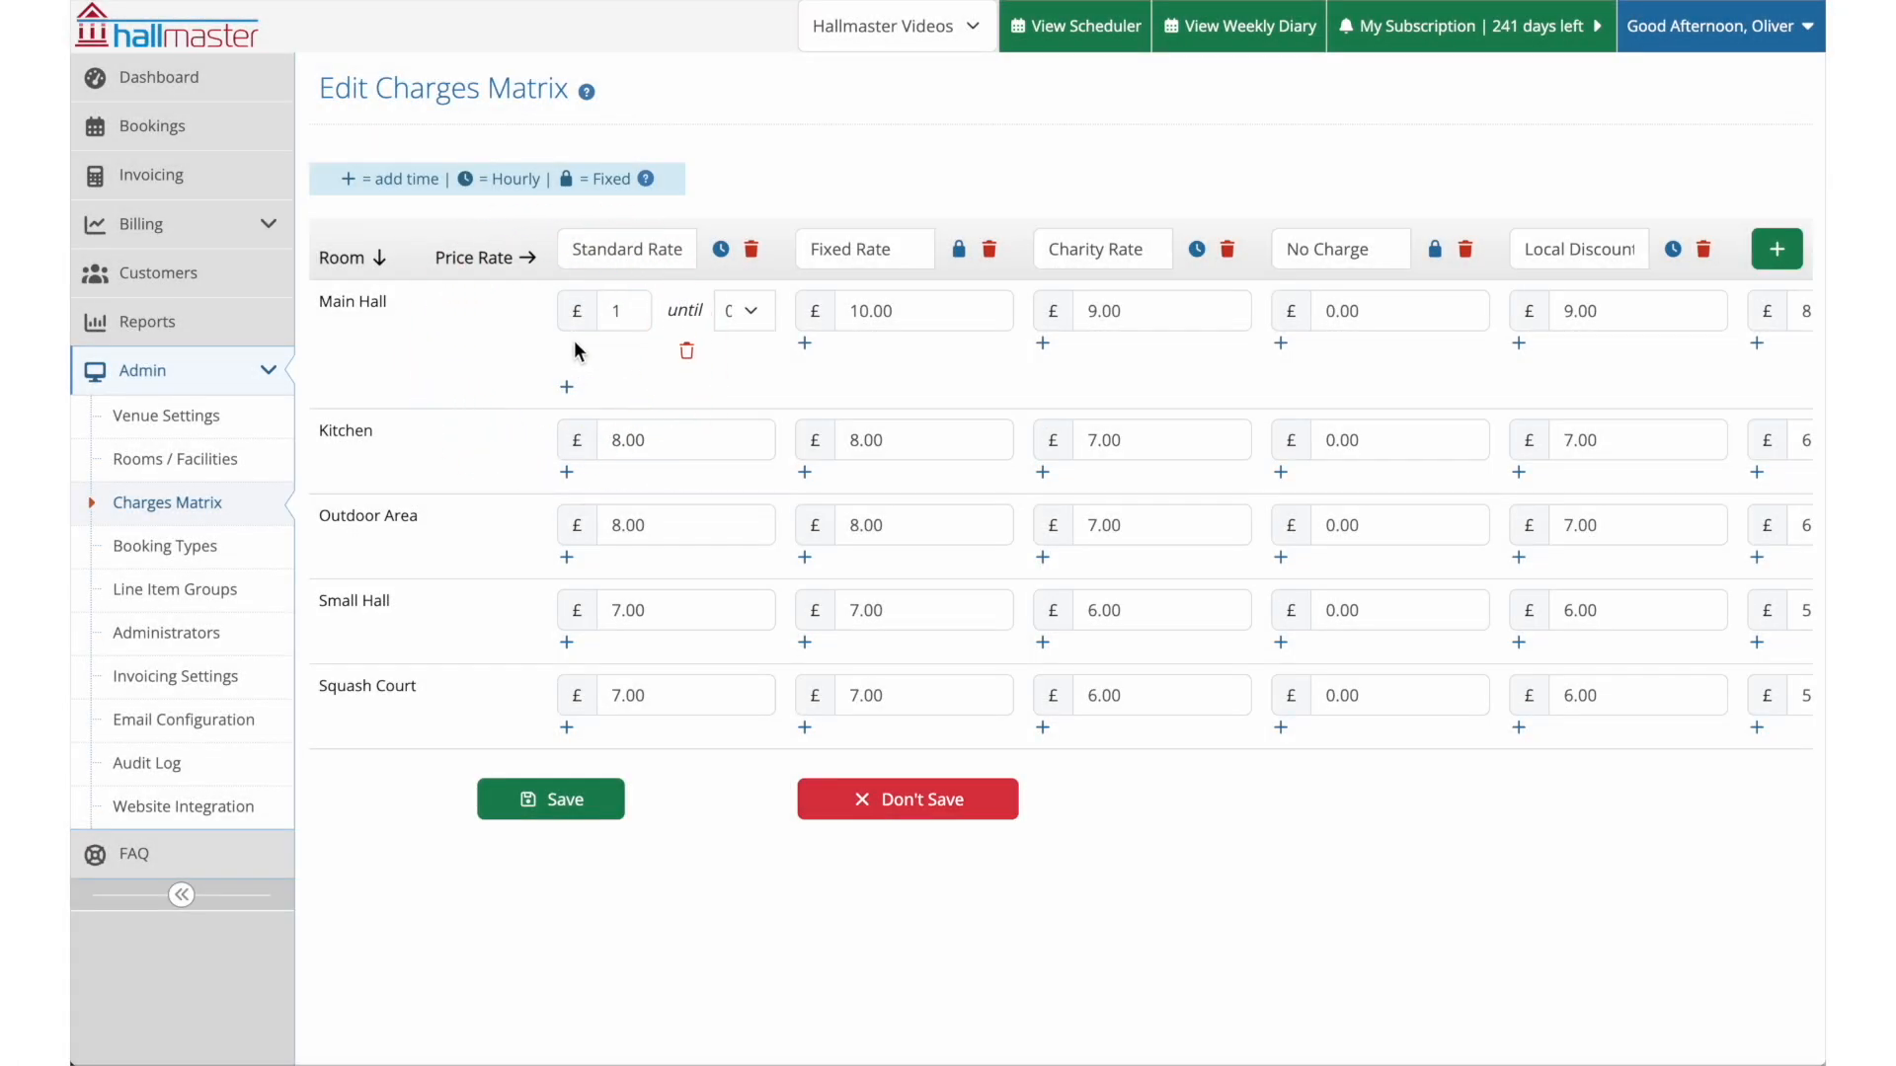
click(748, 312)
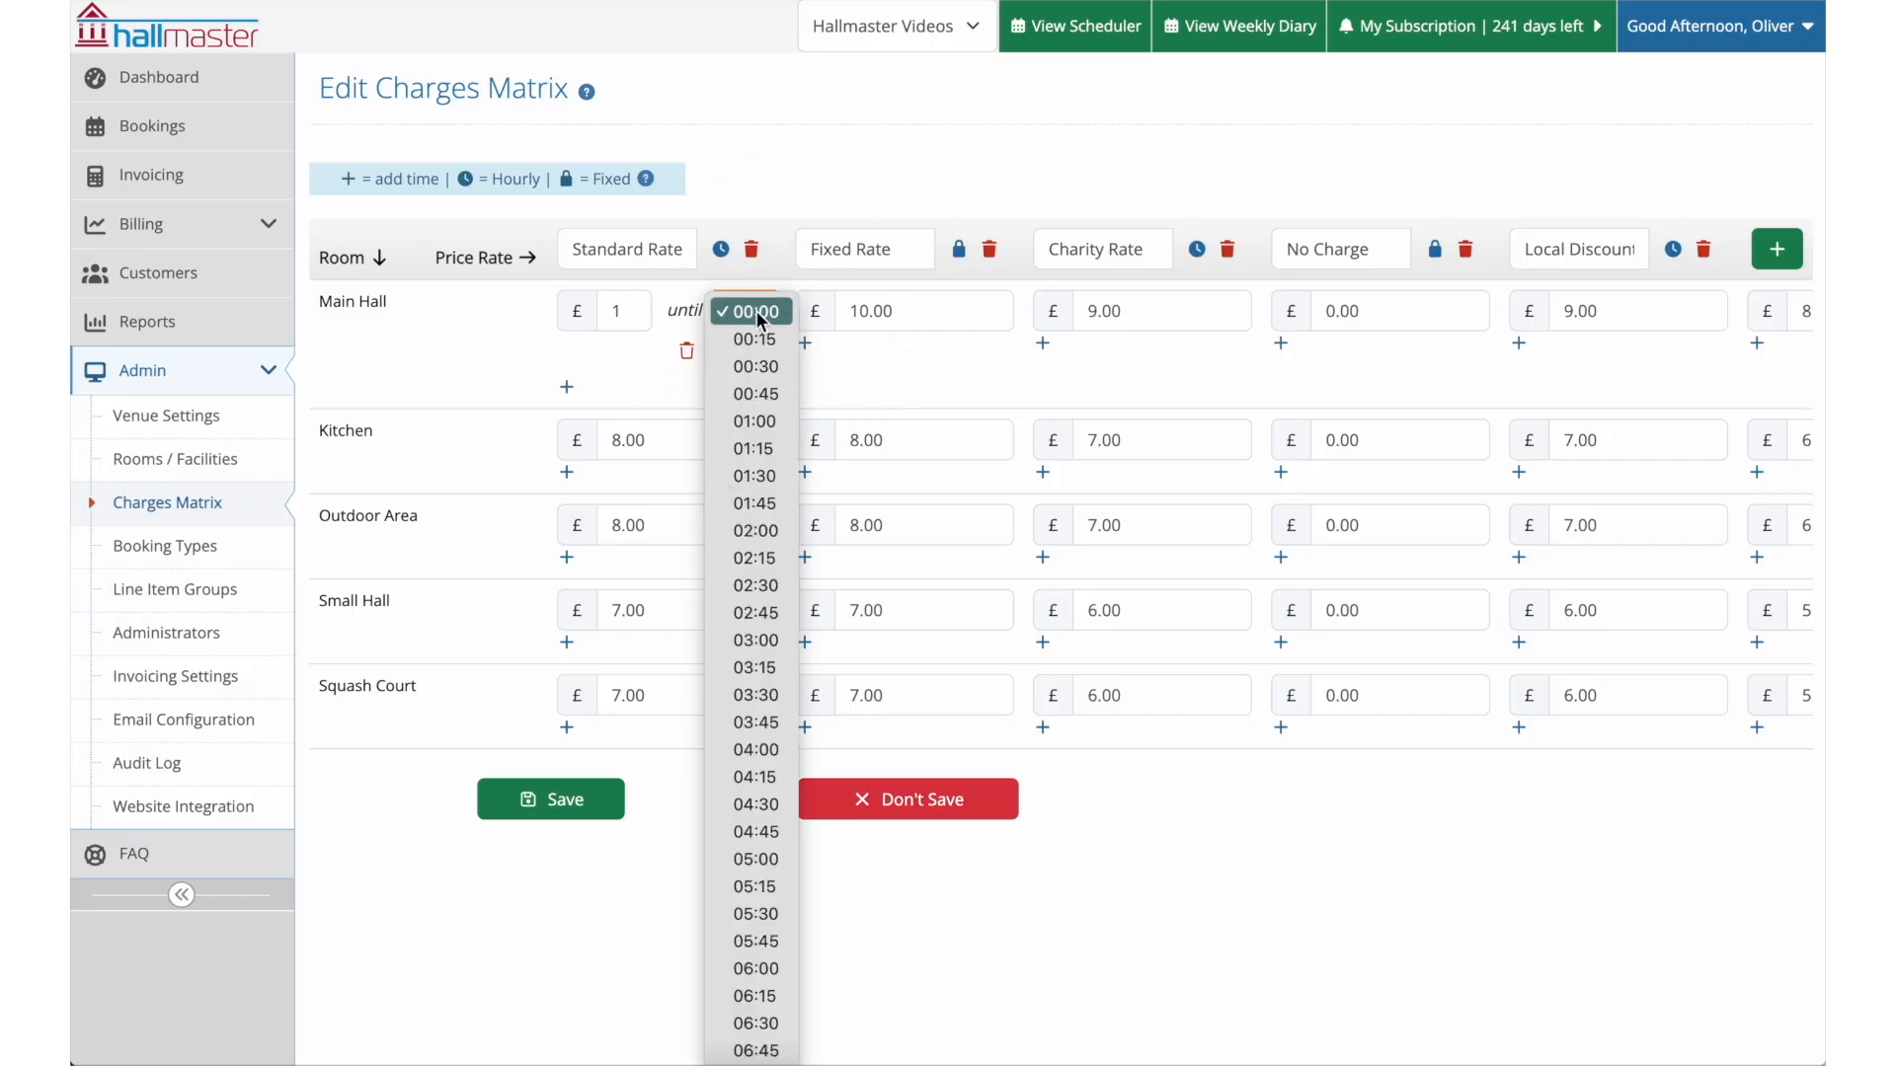
scroll(755, 428, down, 15)
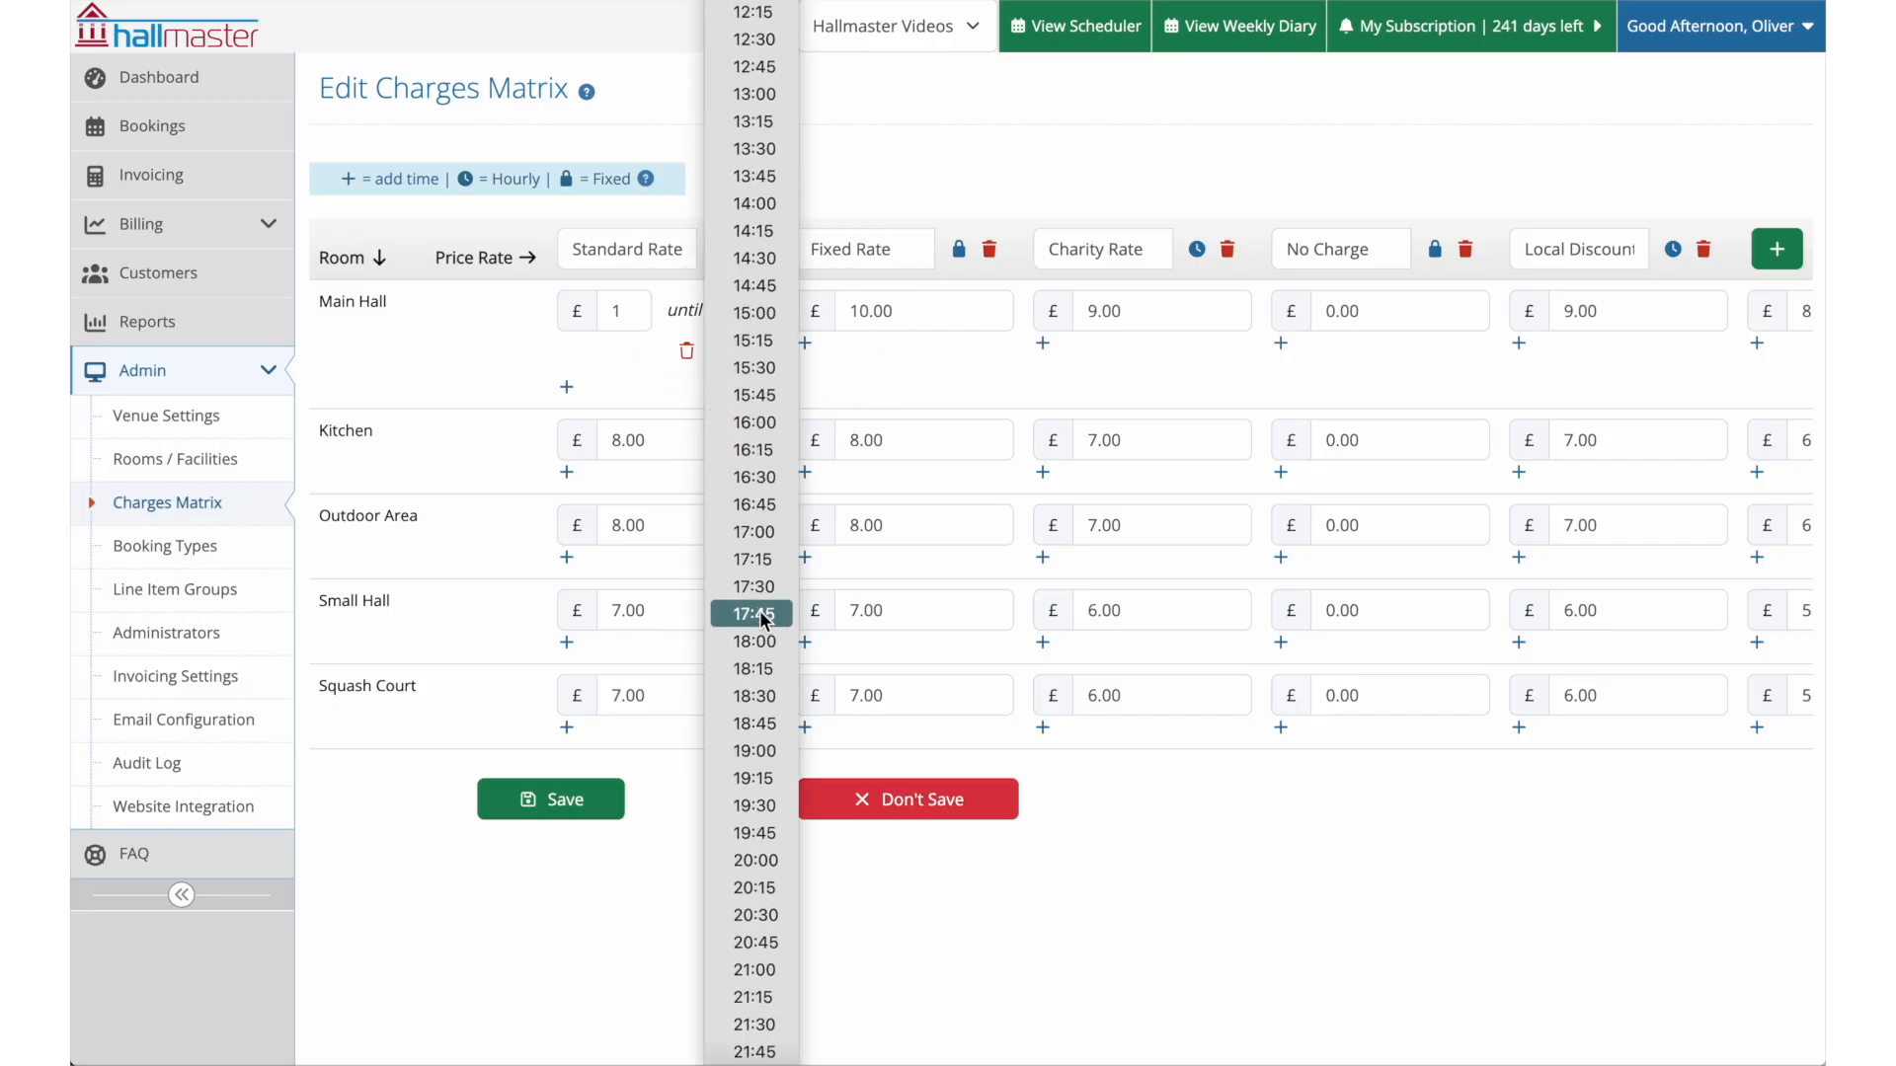
click(760, 617)
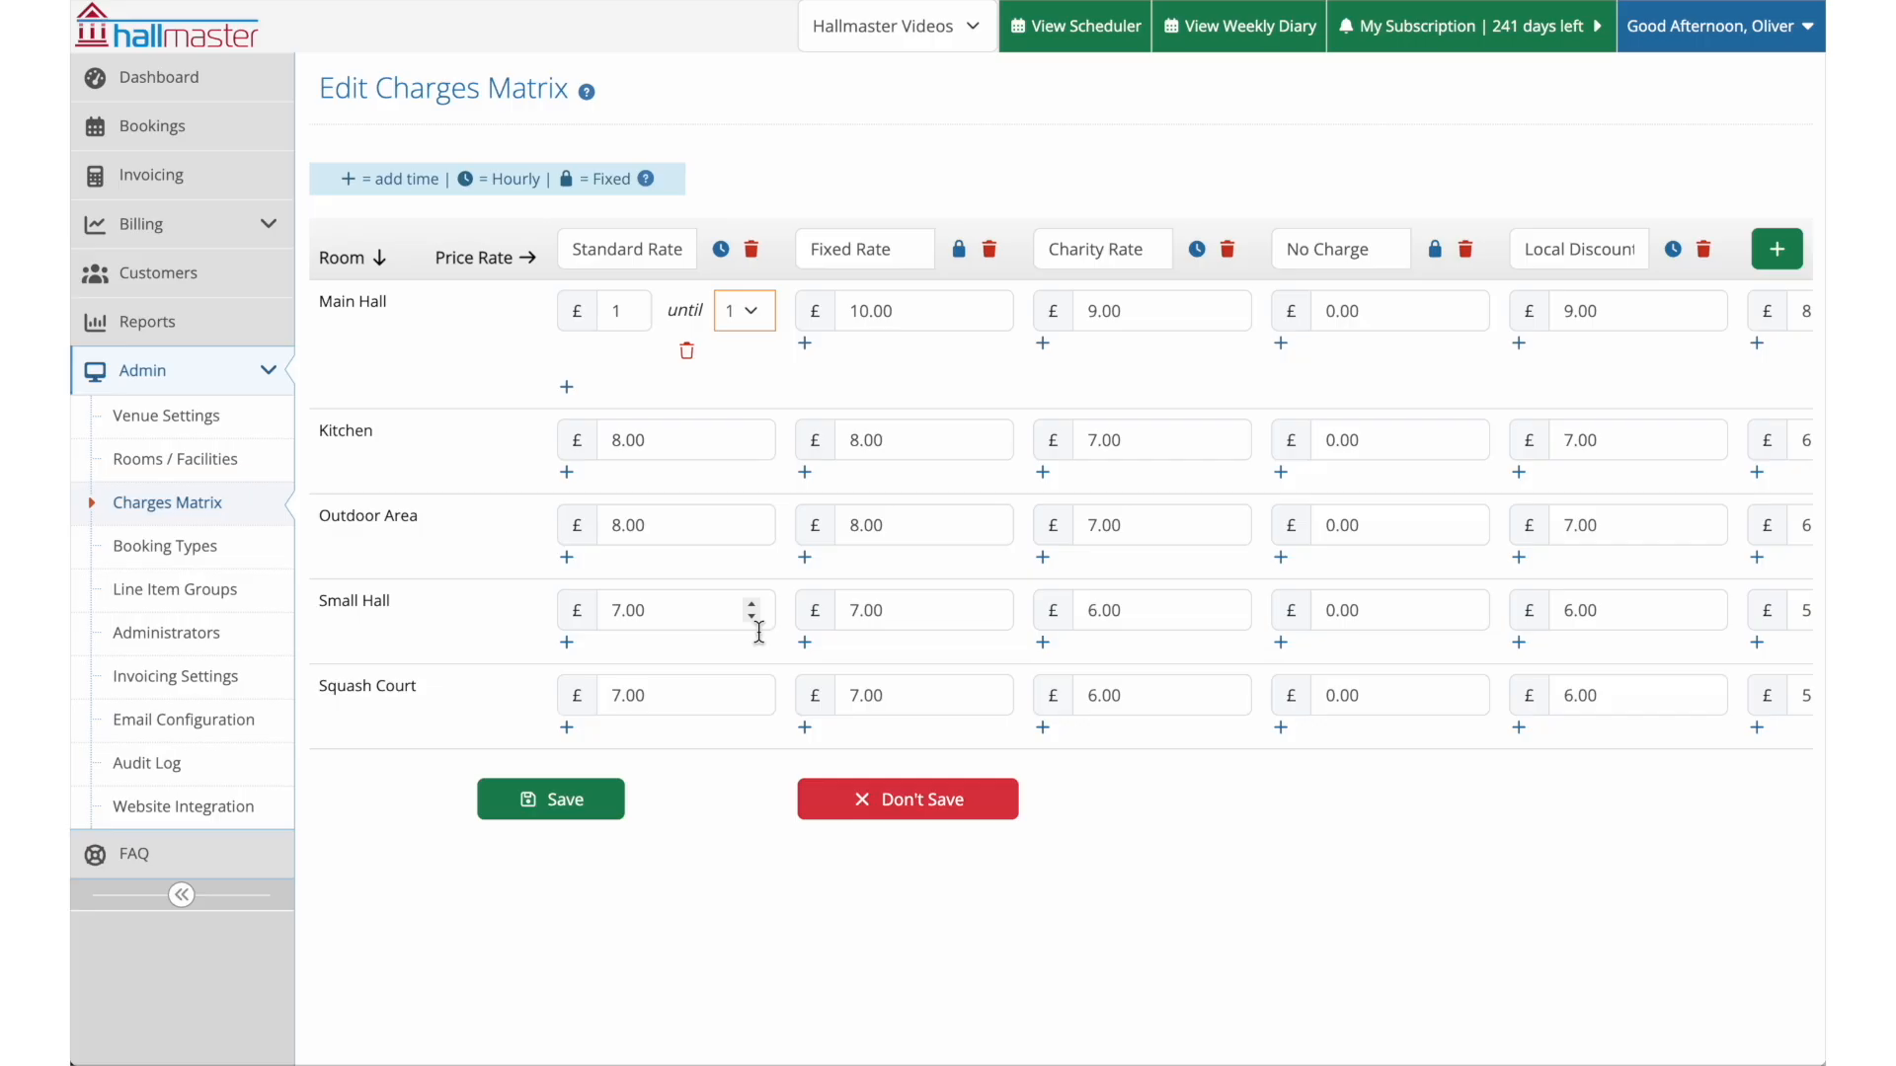
Add a second Main Hall Standard Rate of £12 until 23:59 and save the prices
click(568, 388)
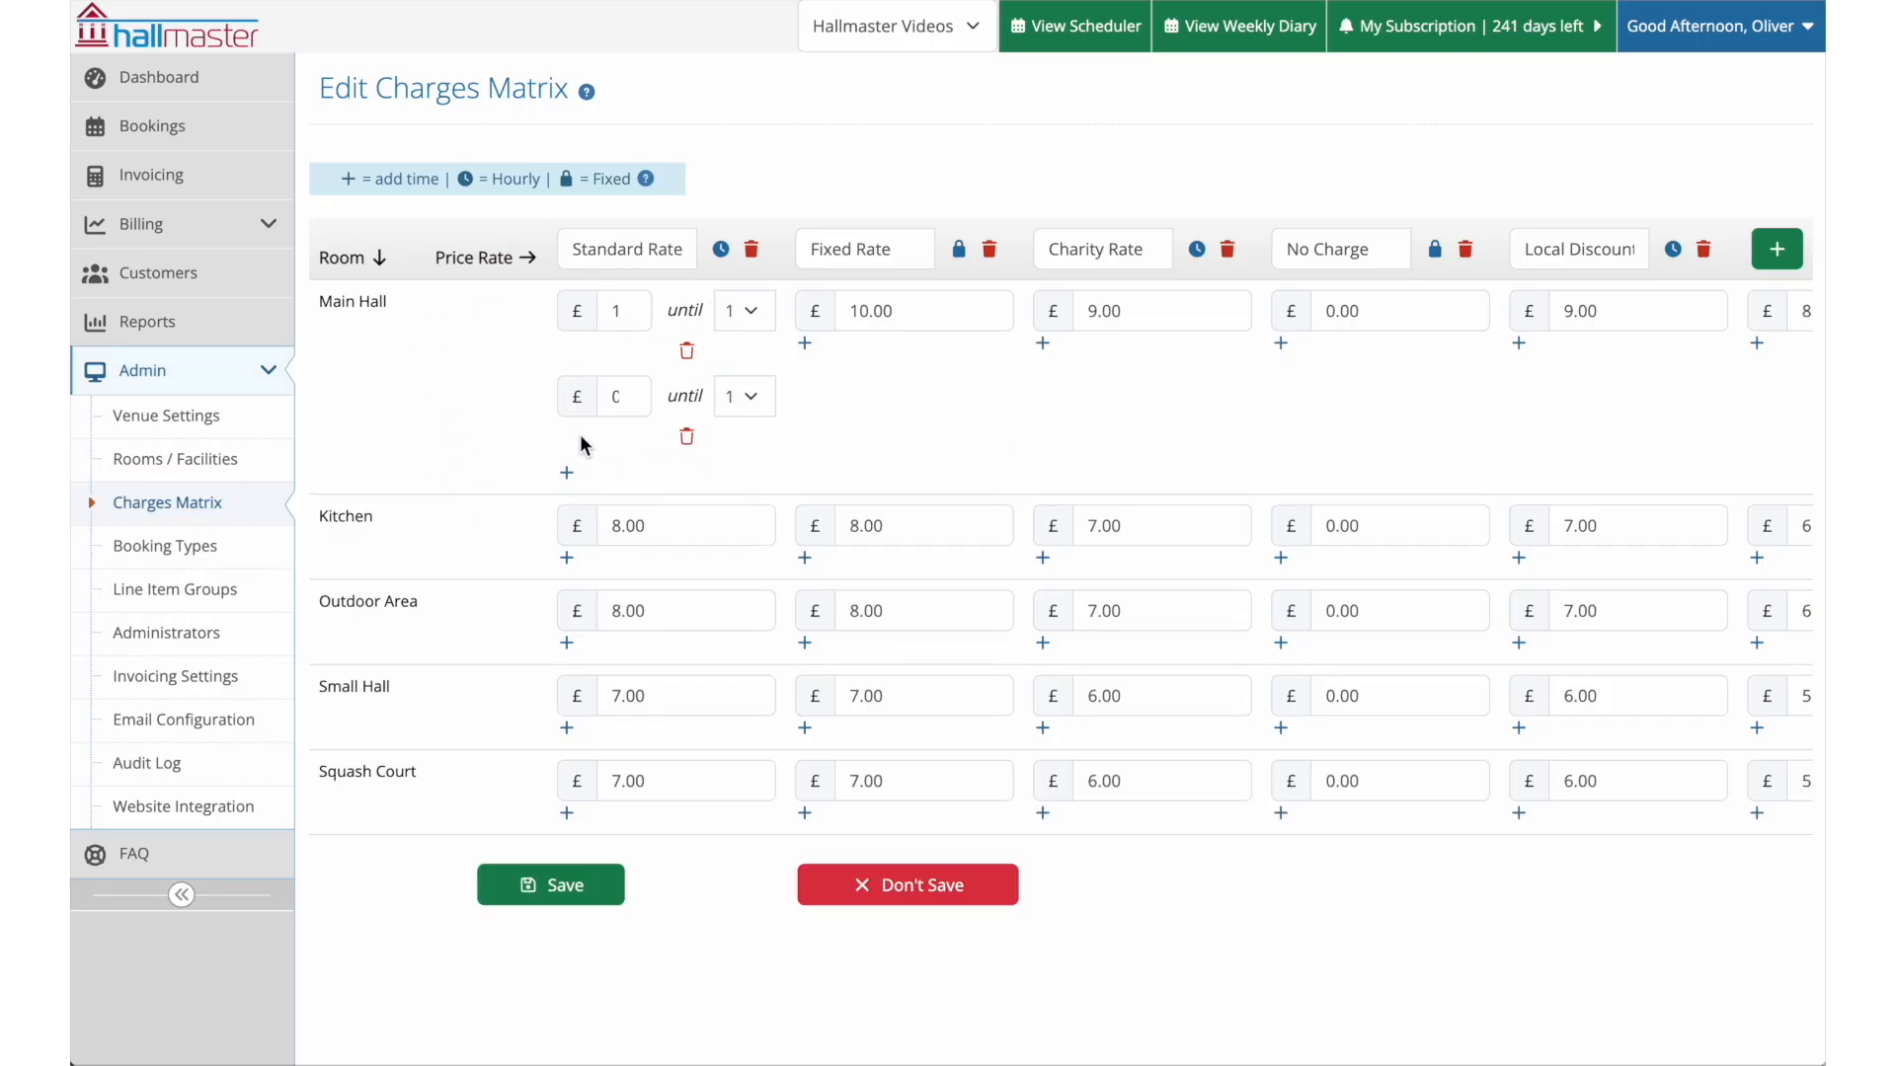
double_click(614, 396)
text(2)
click(760, 398)
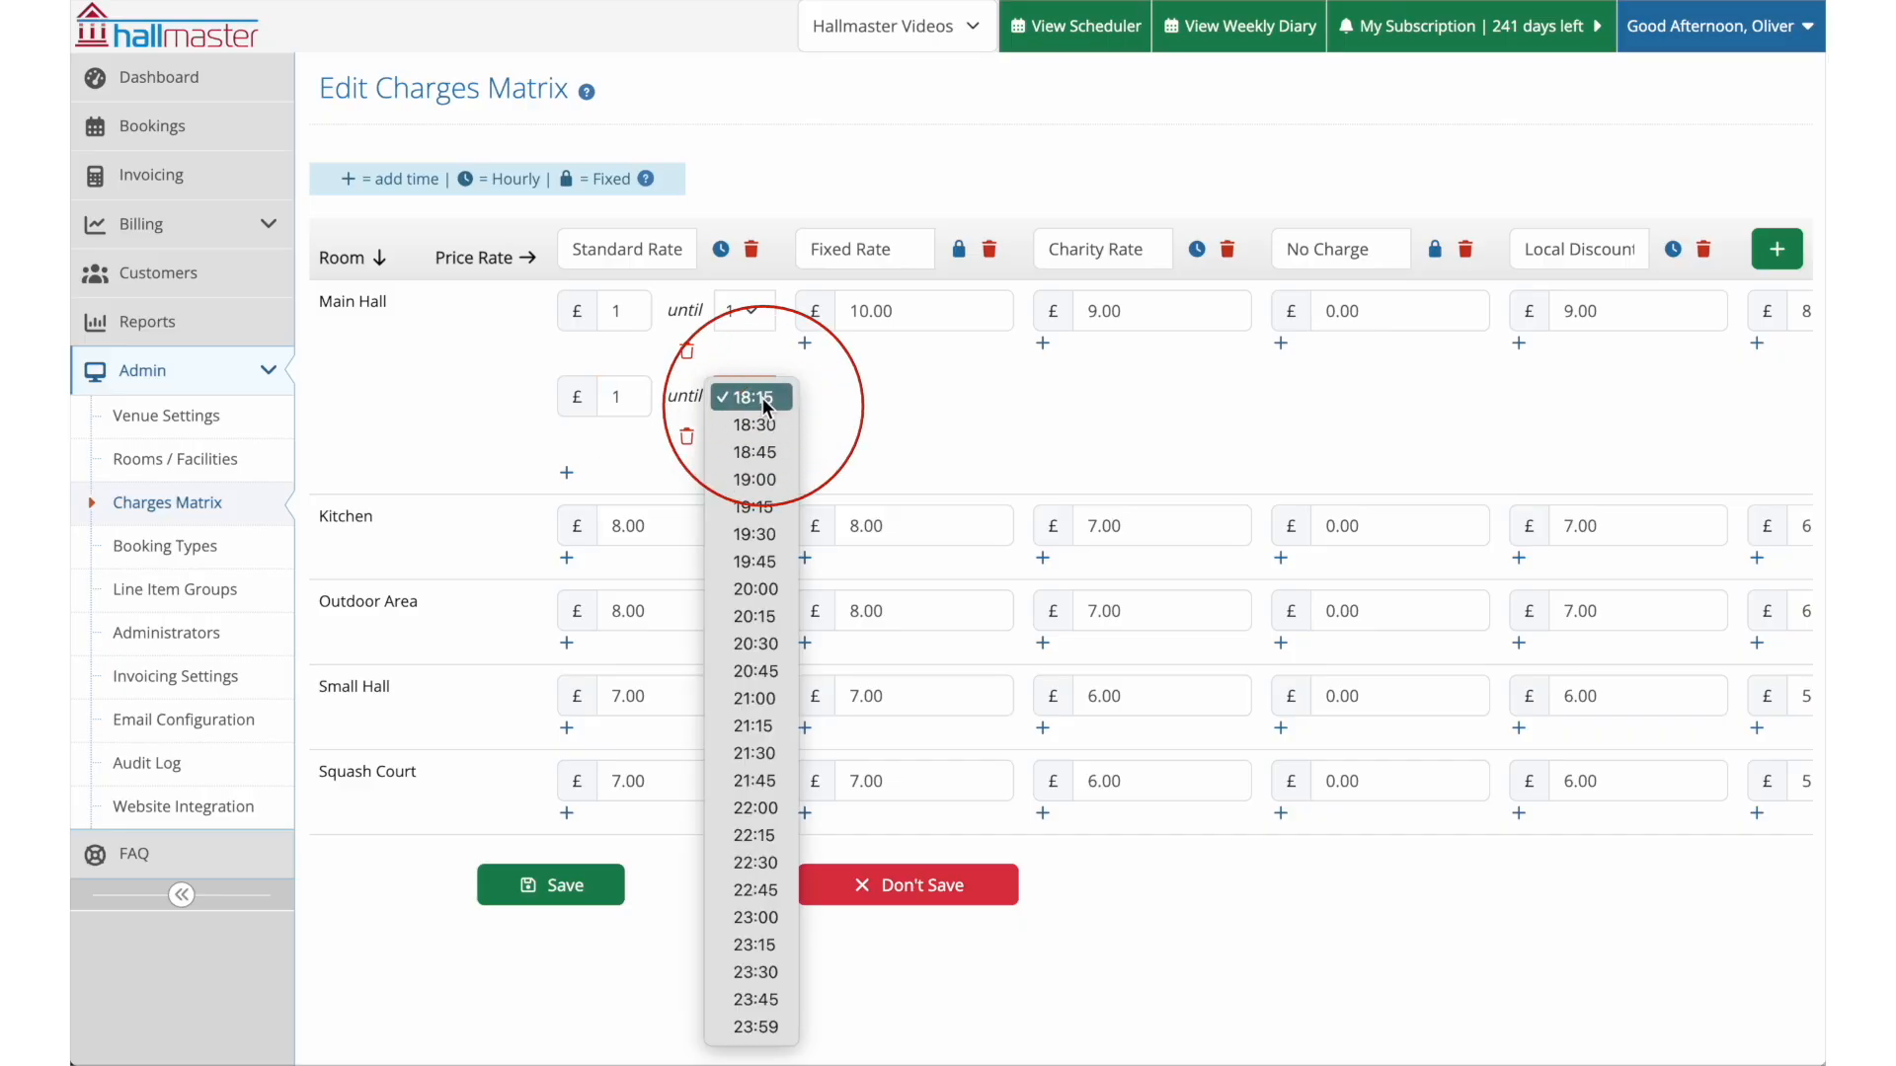
click(750, 1032)
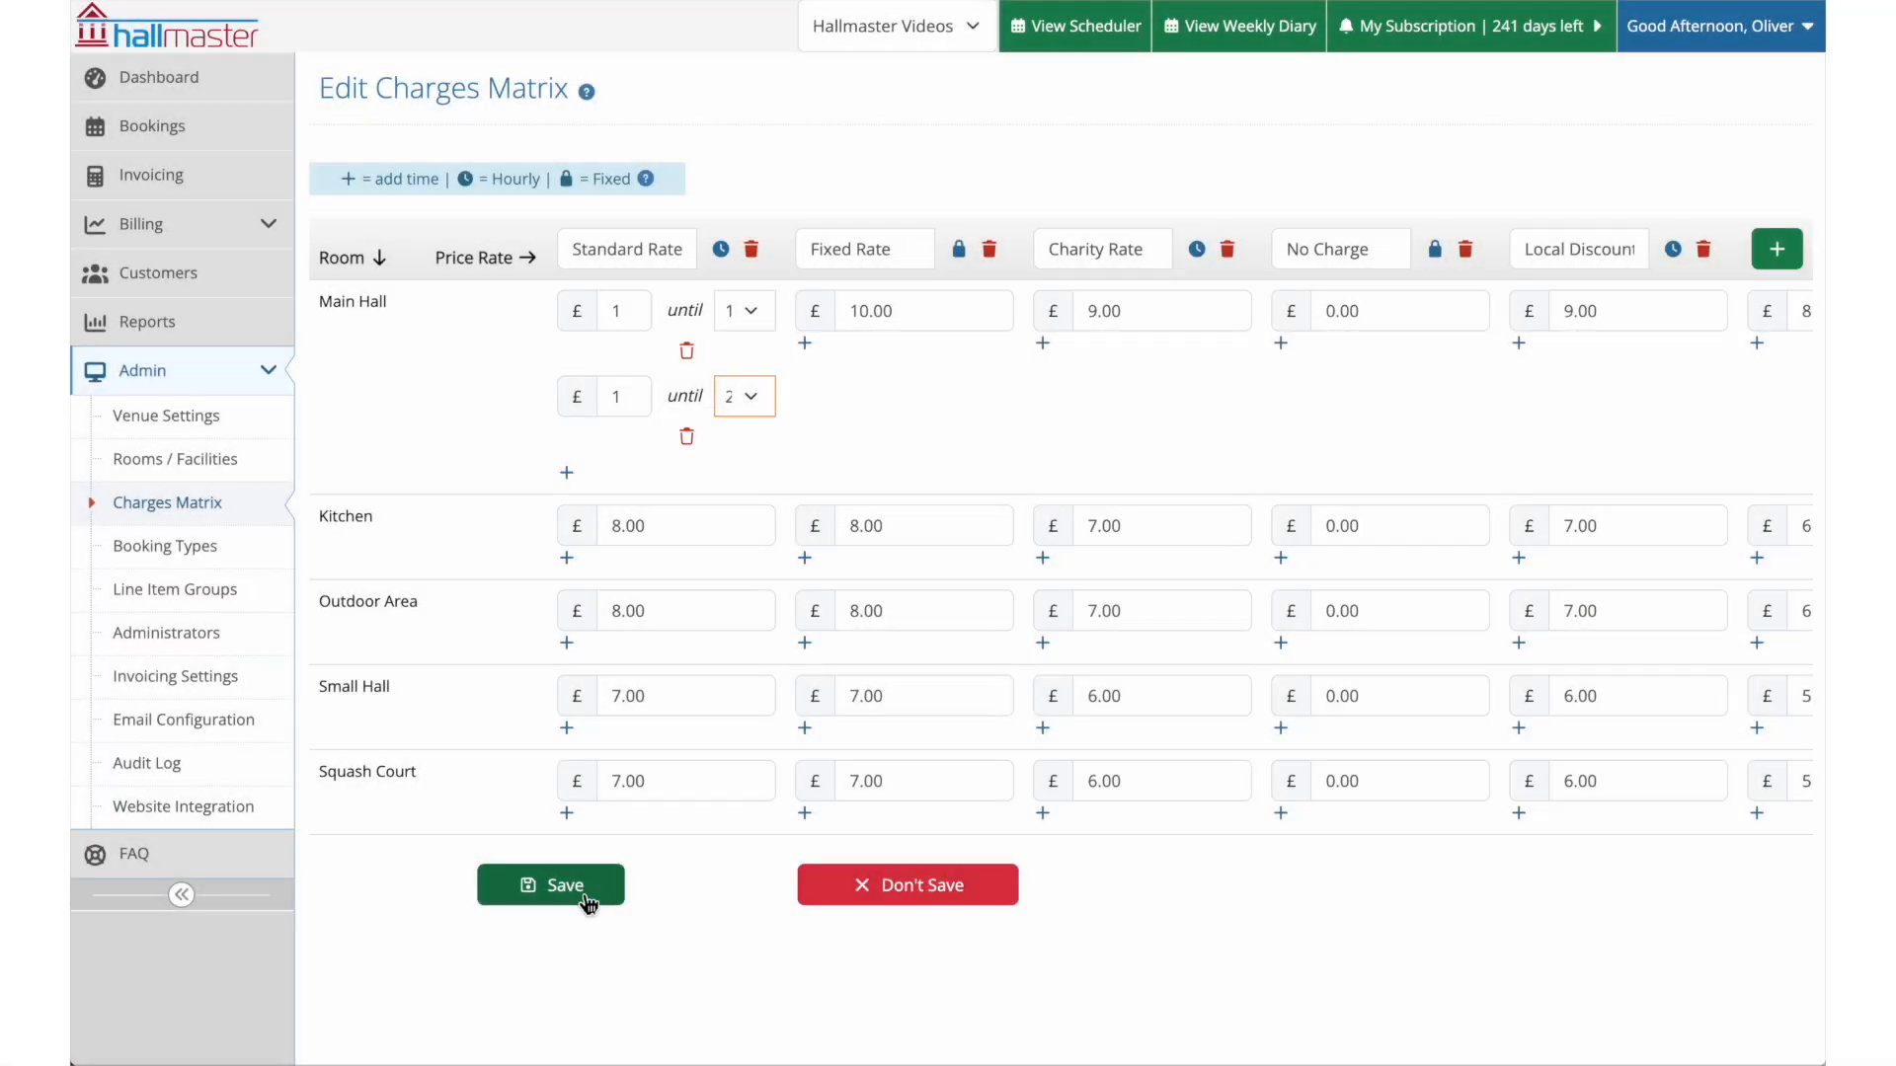
click(583, 888)
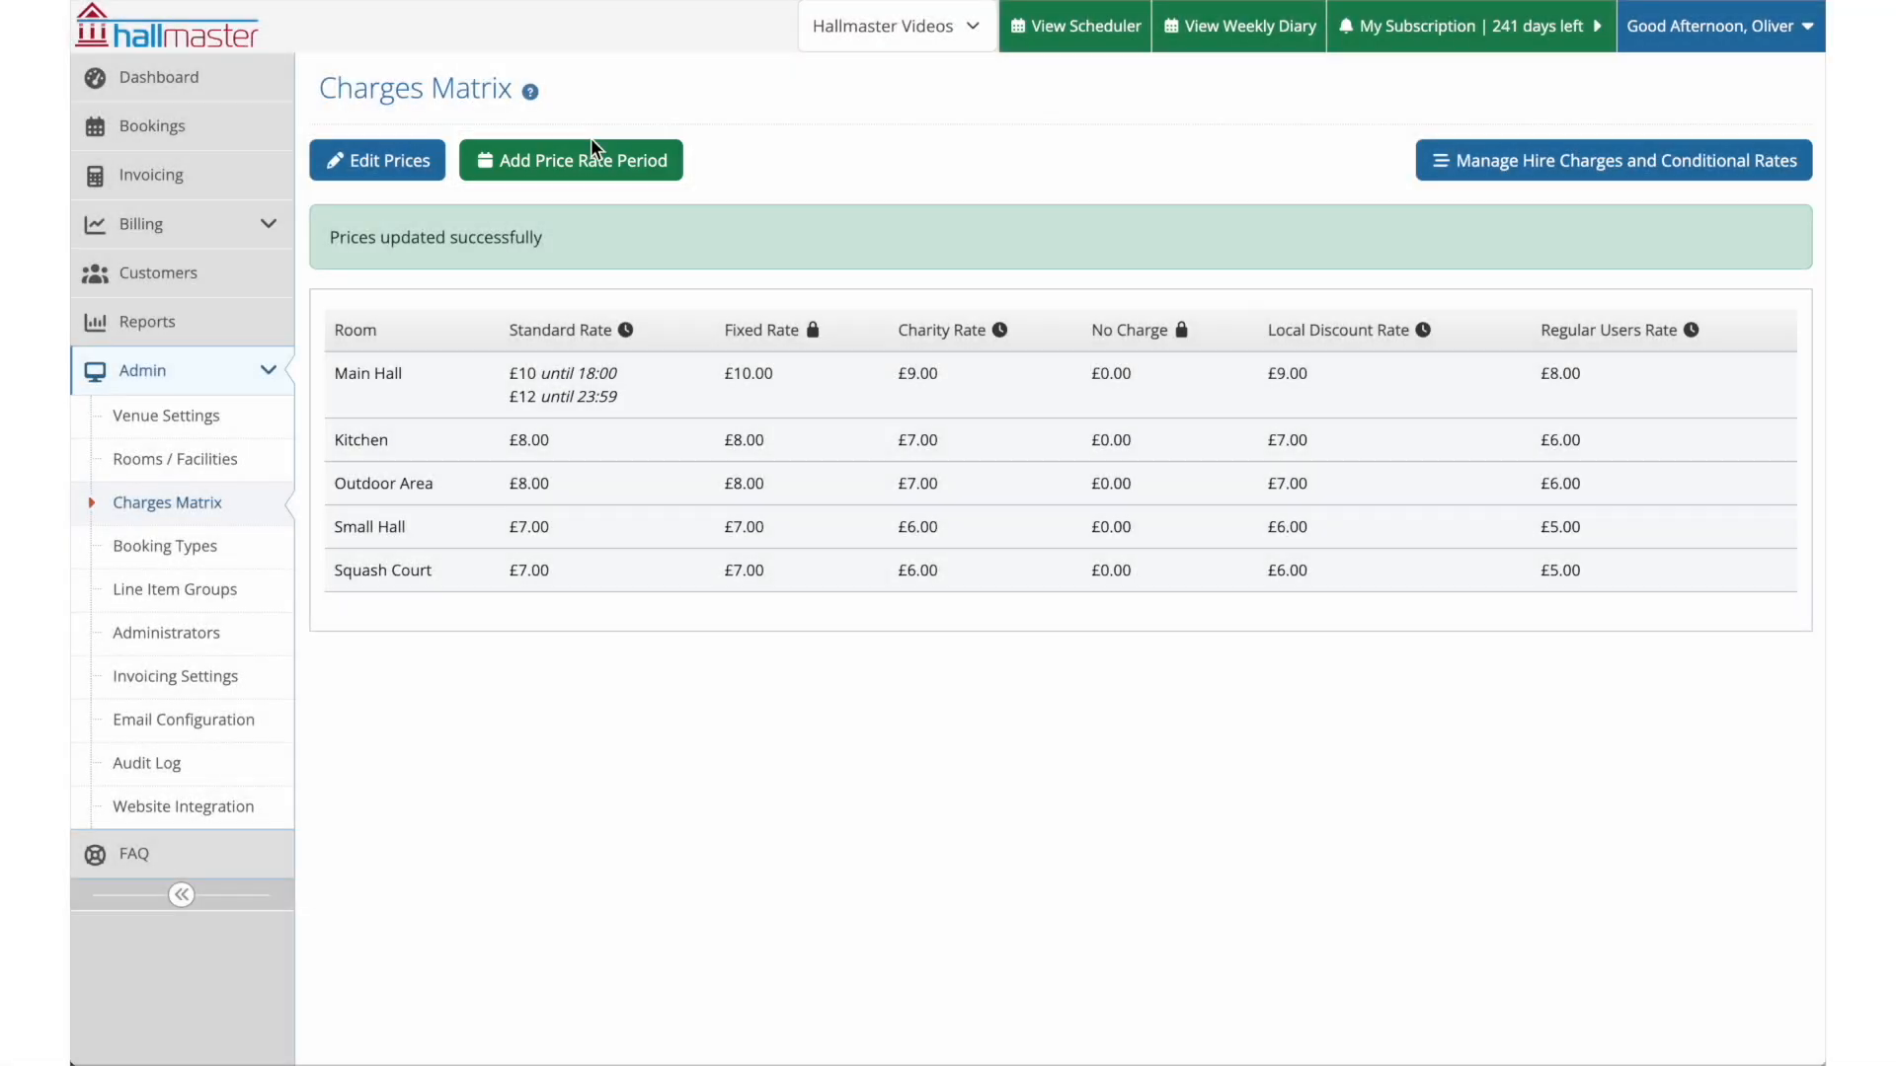
Start a new price rate period in the Charges Matrix, active from Sat 01/11/2025
click(585, 157)
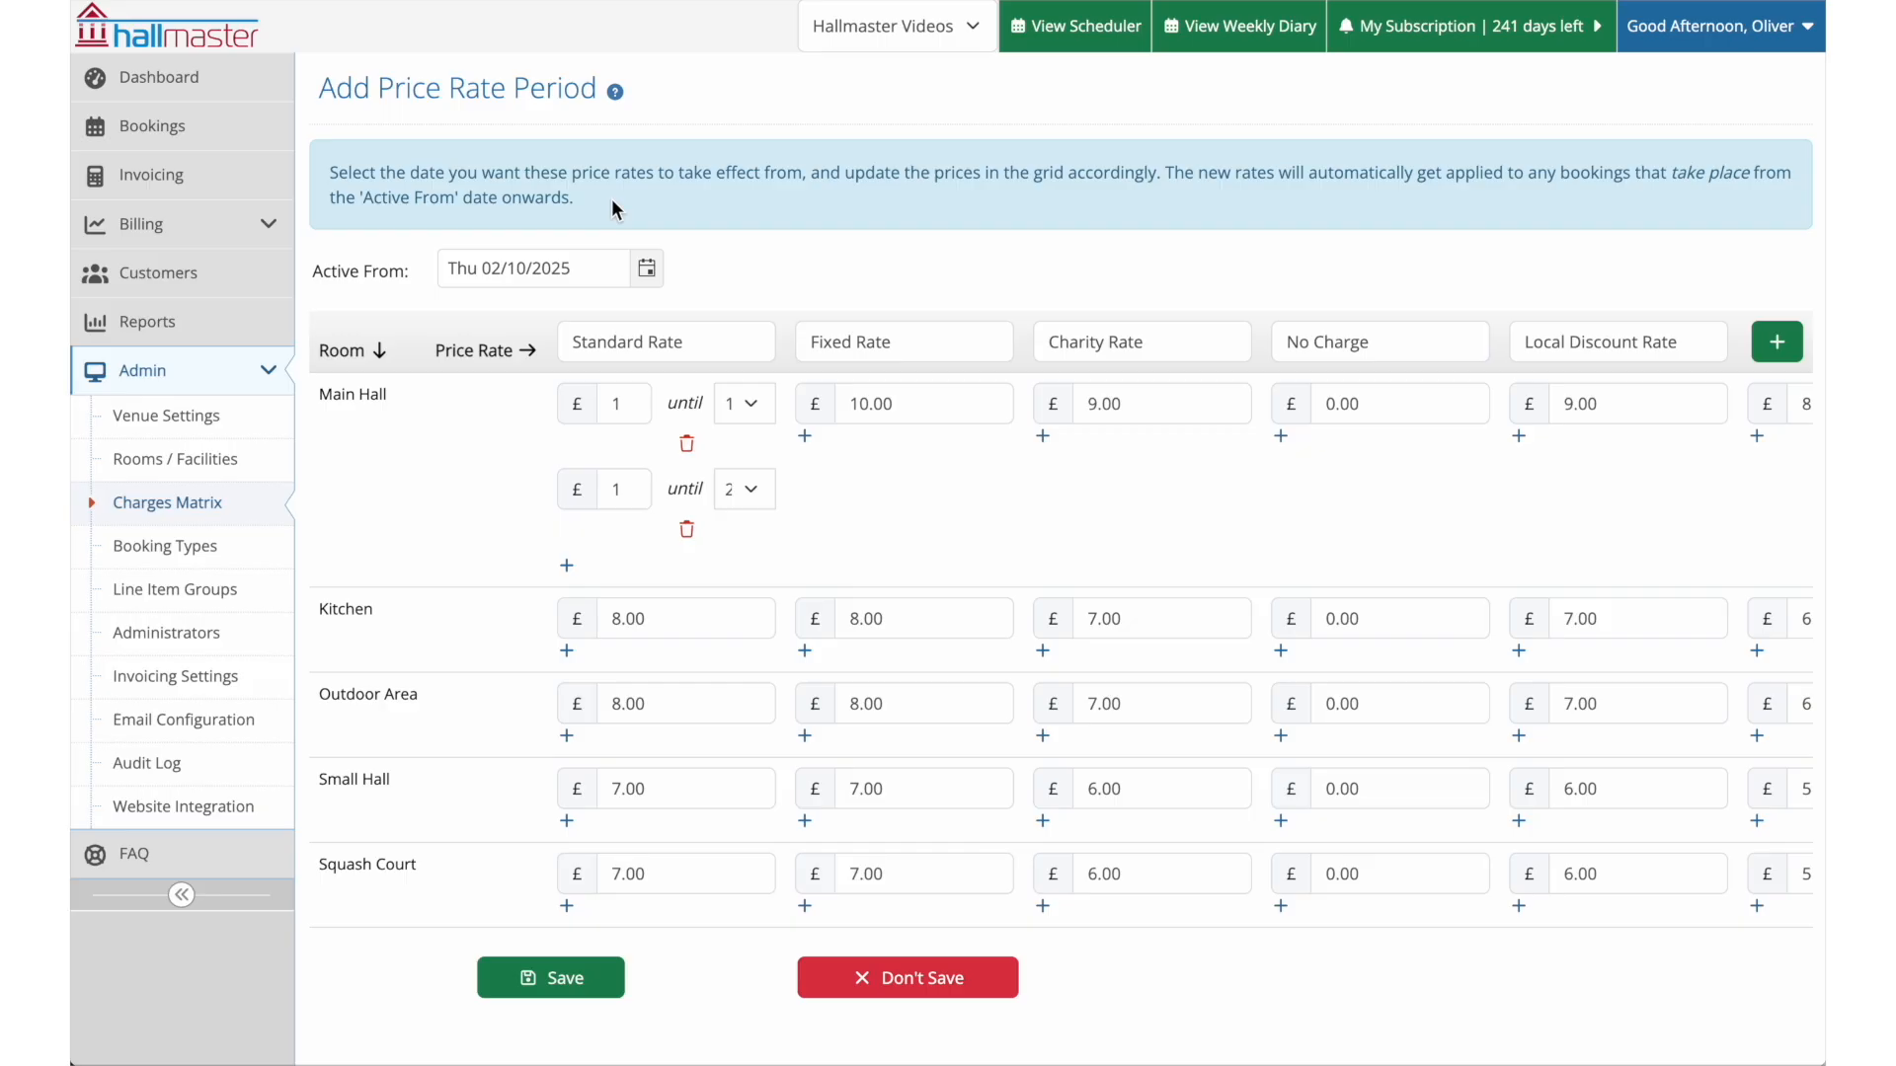
click(648, 274)
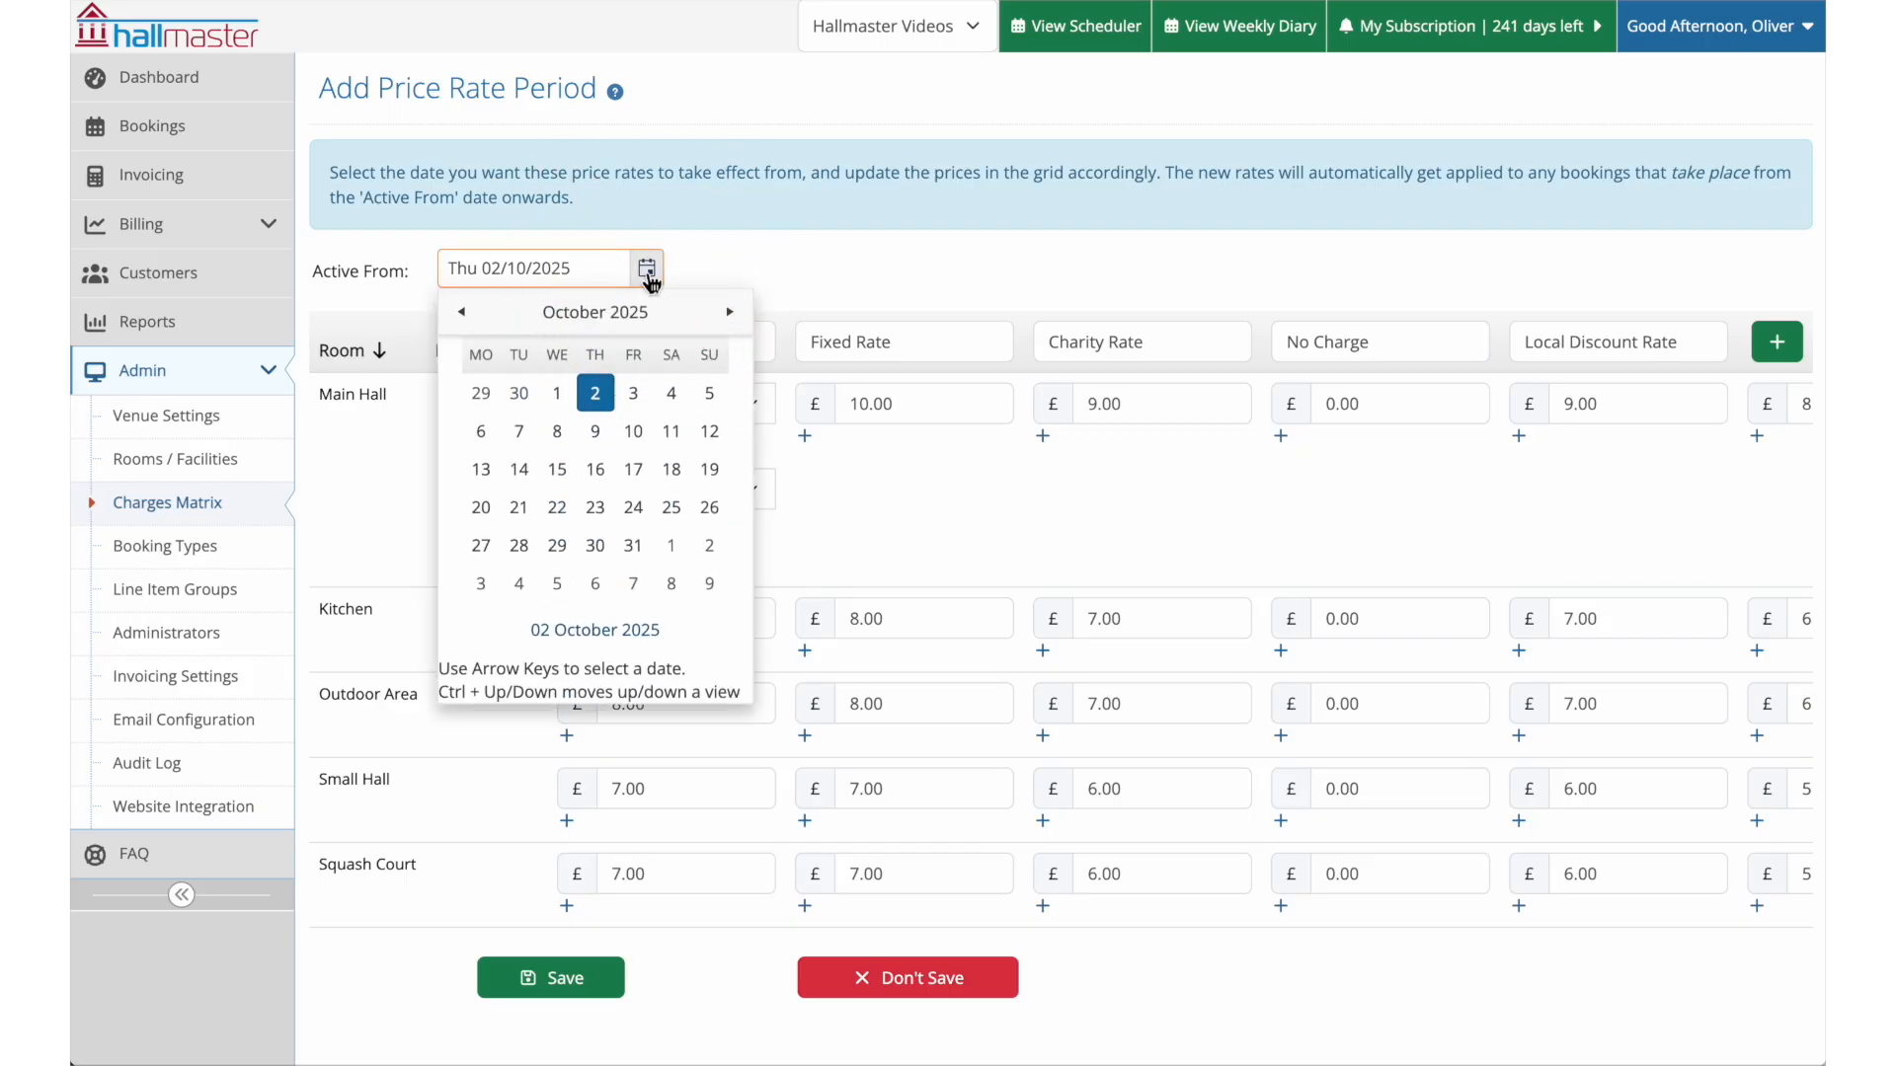
click(730, 314)
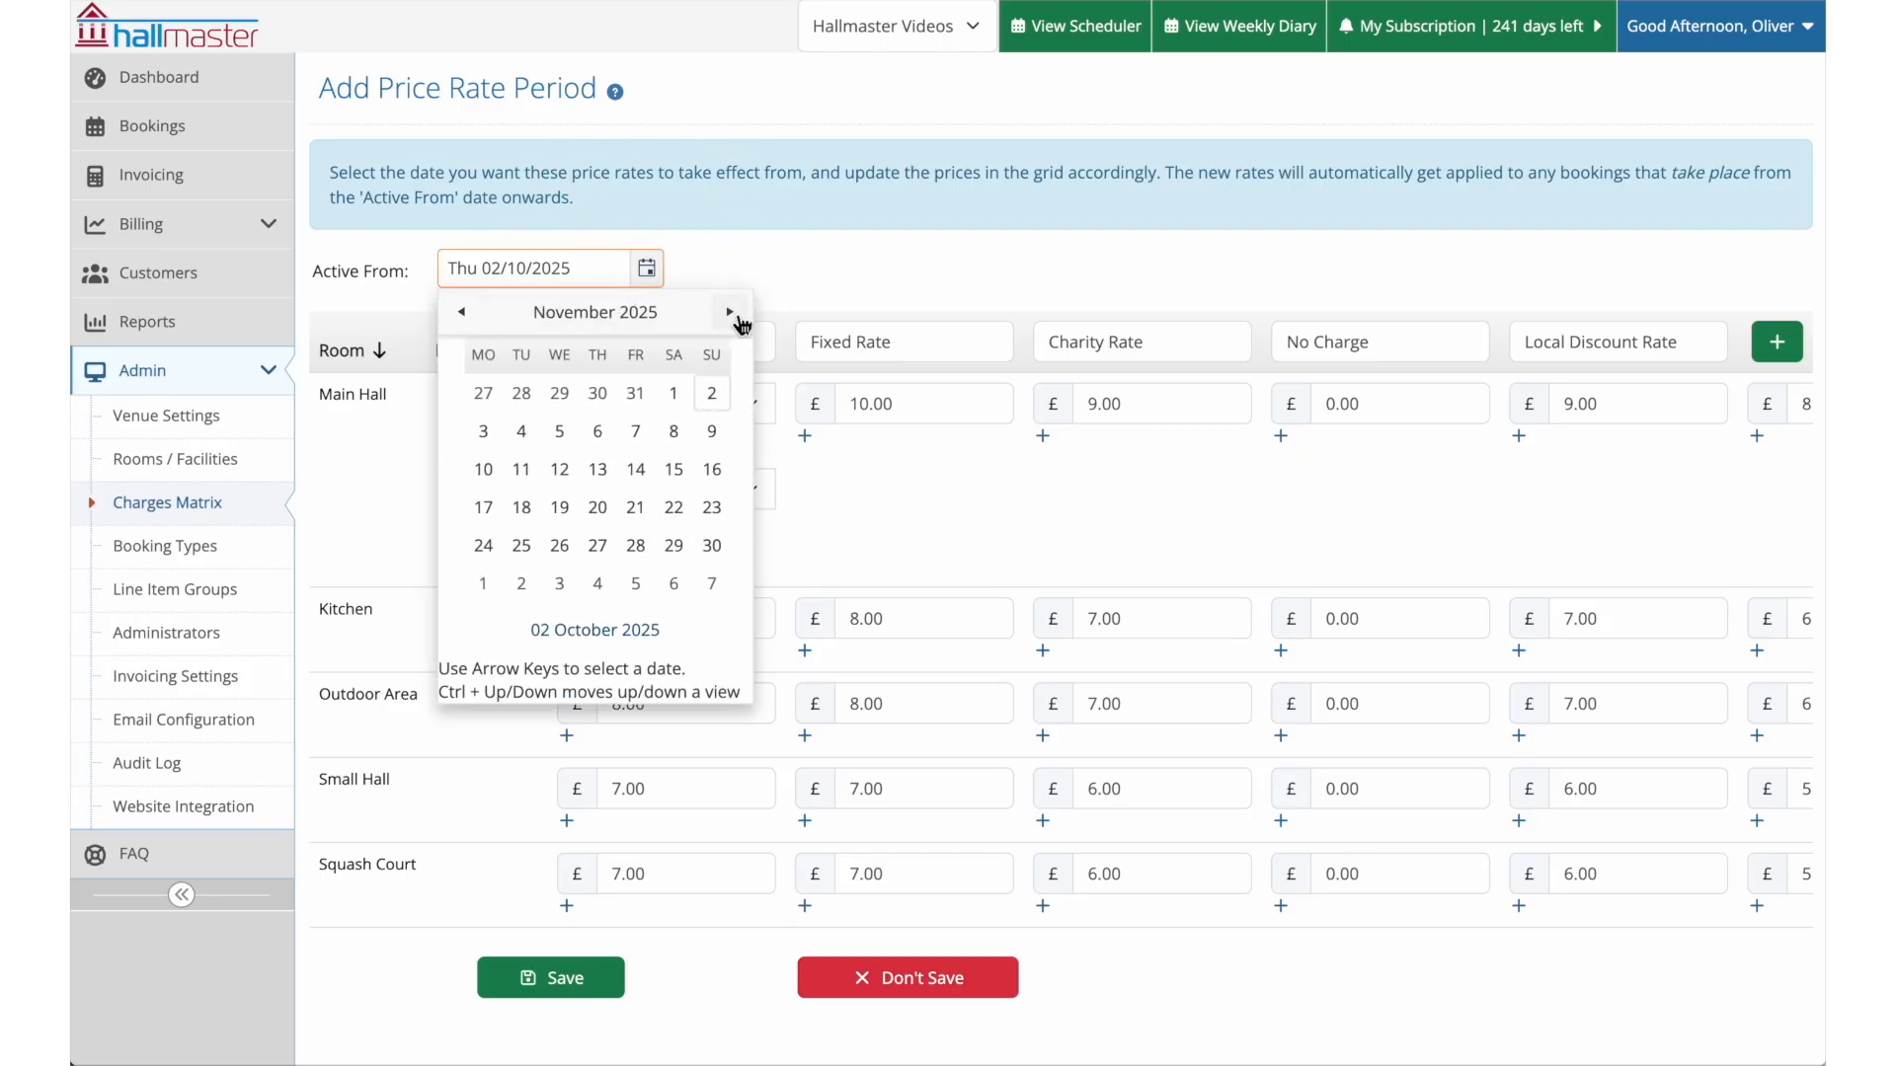
click(672, 393)
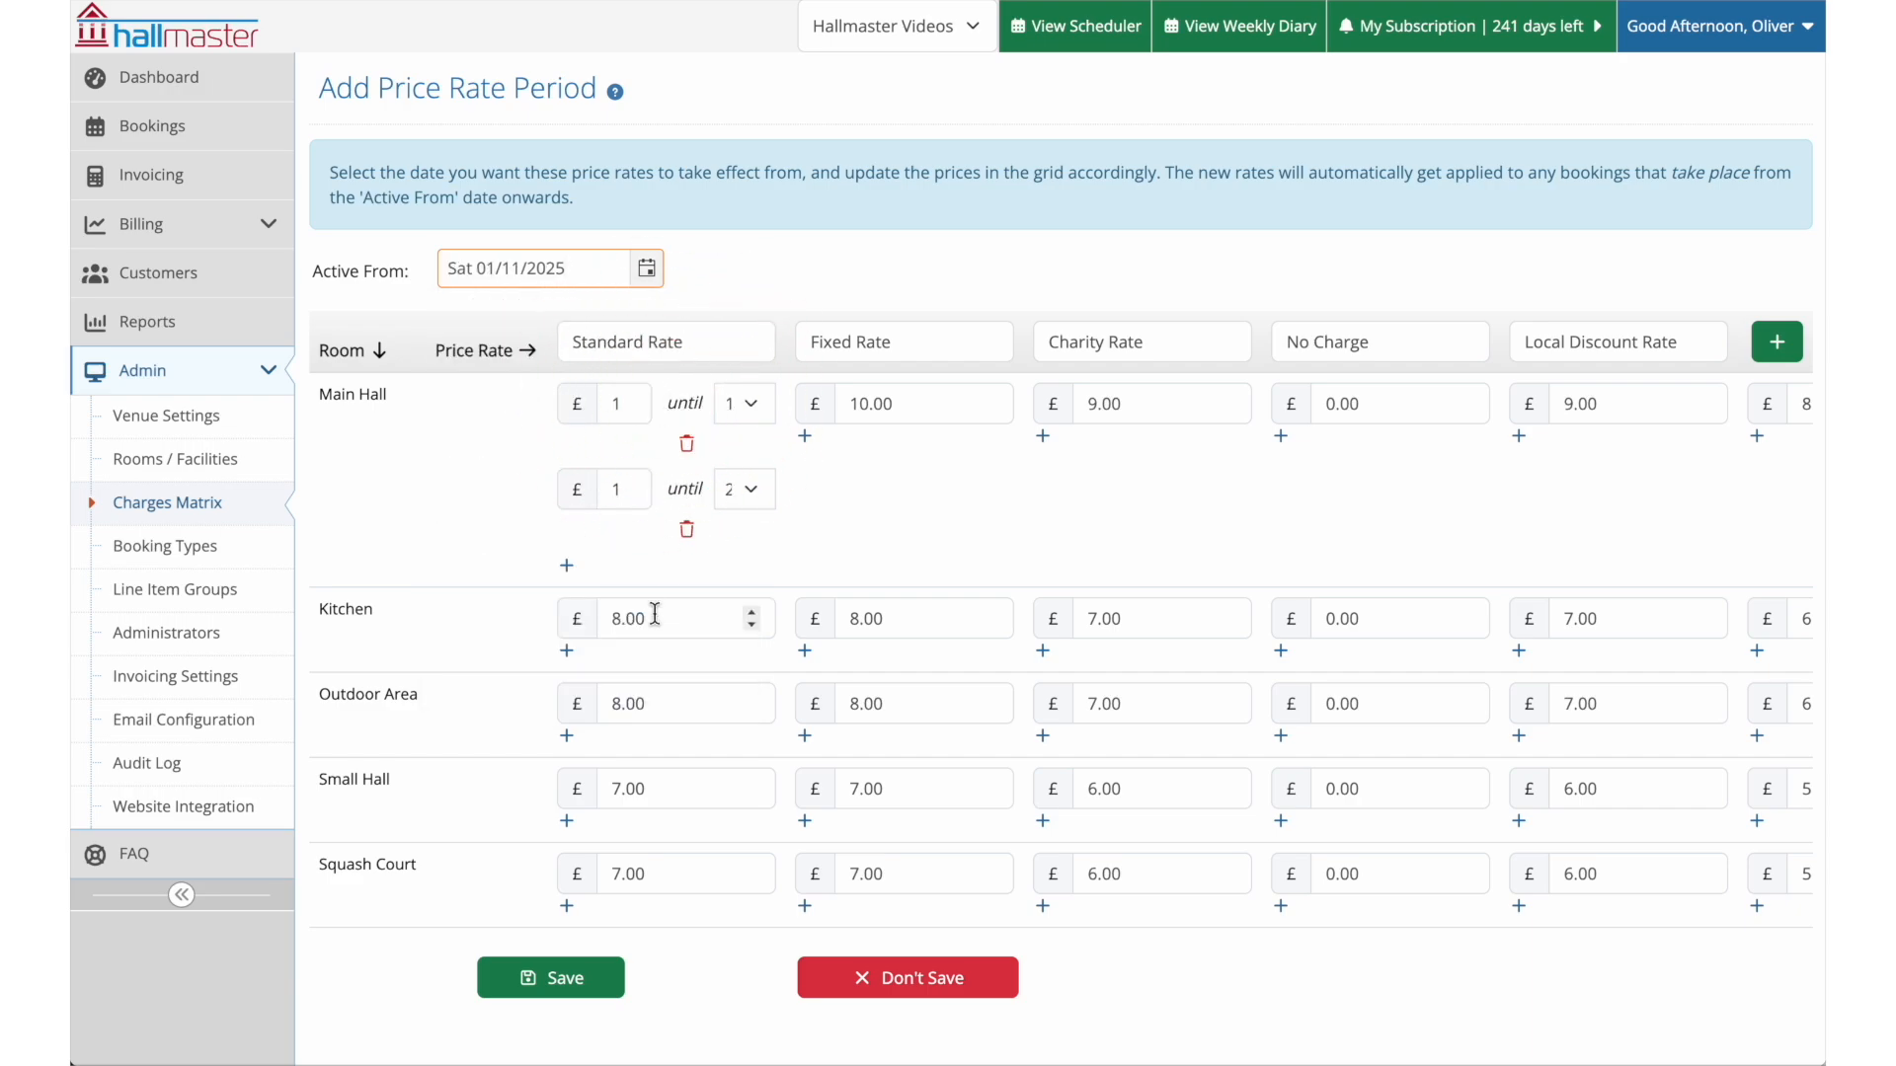
Set the new period's Standard Rate to £9 for Kitchen and Outdoor Area and £8 for Small Hall and Squash Court, and save
drag(654, 614, 571, 618)
text(9)
drag(665, 711, 571, 720)
text(9)
drag(671, 790, 575, 793)
text(8)
drag(667, 875, 574, 878)
text(8)
click(547, 986)
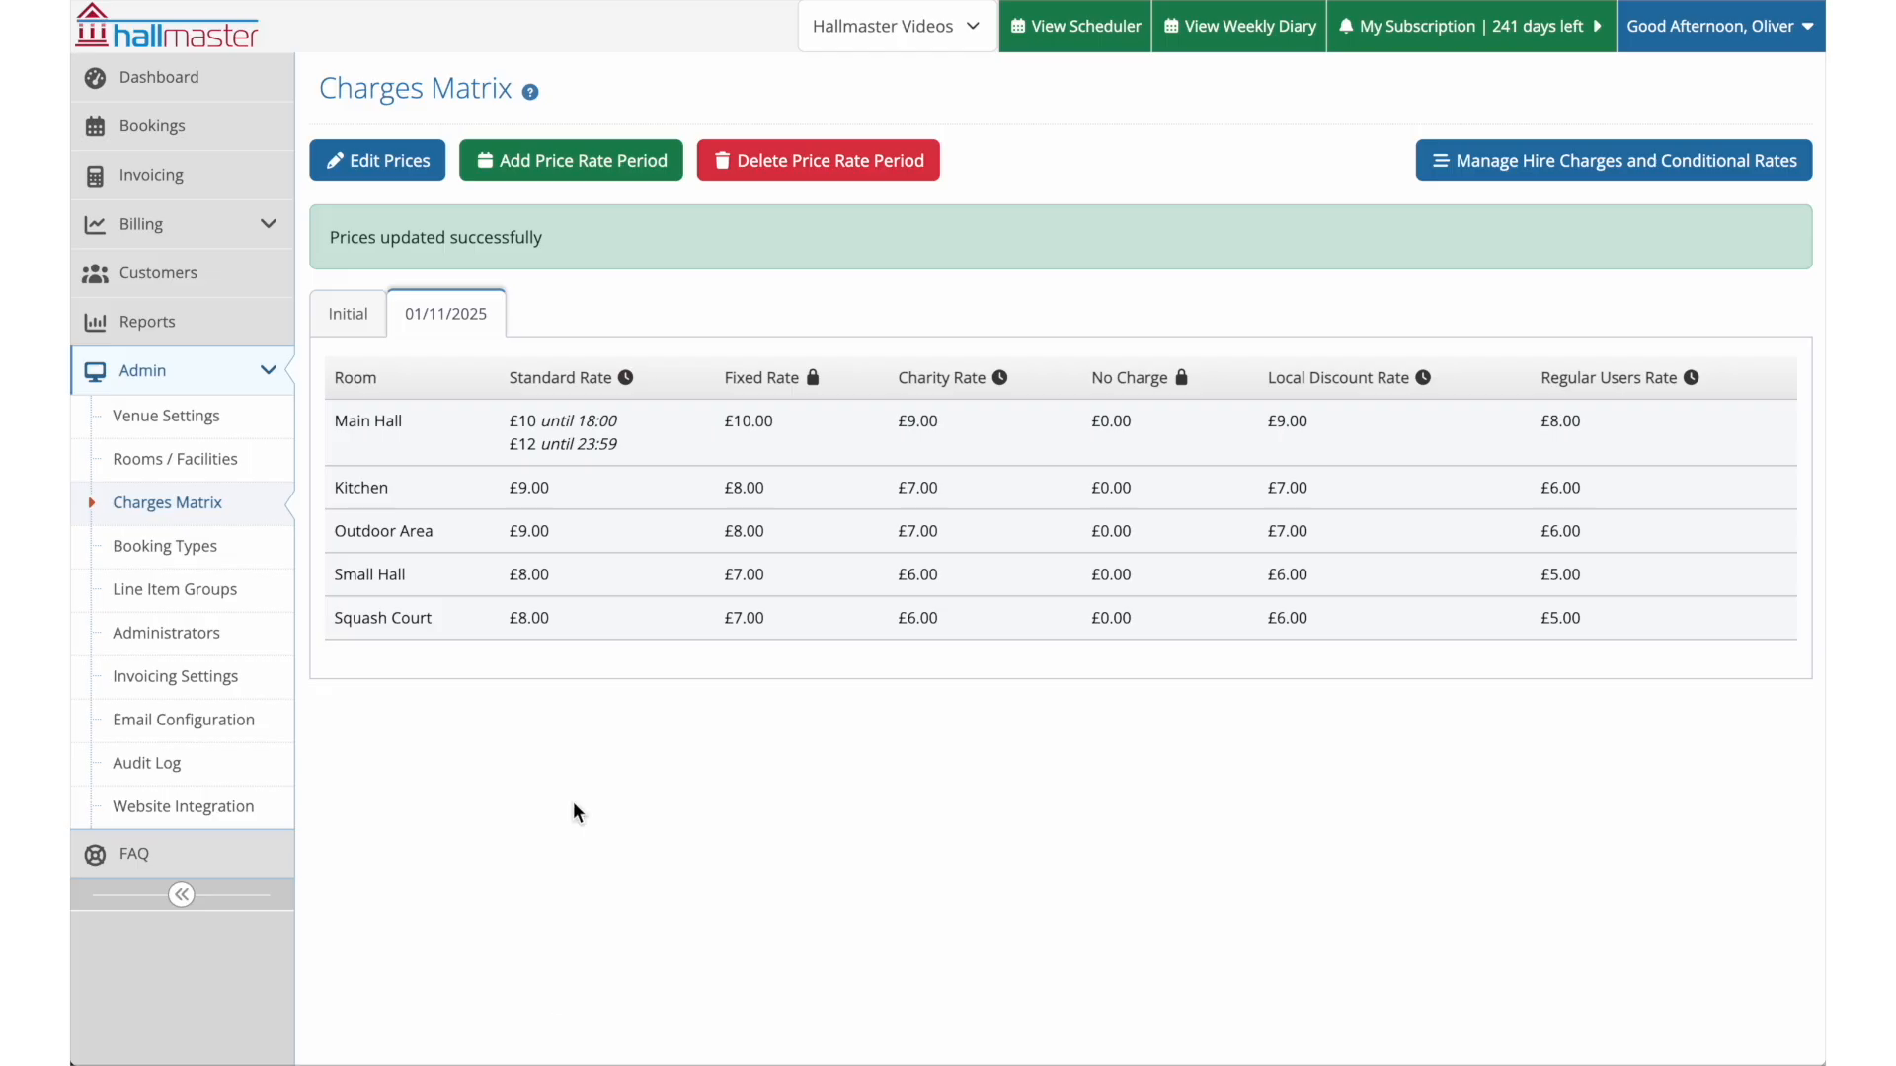
Compare the room prices of the initial period with those of the 01/11/2025 period
click(366, 318)
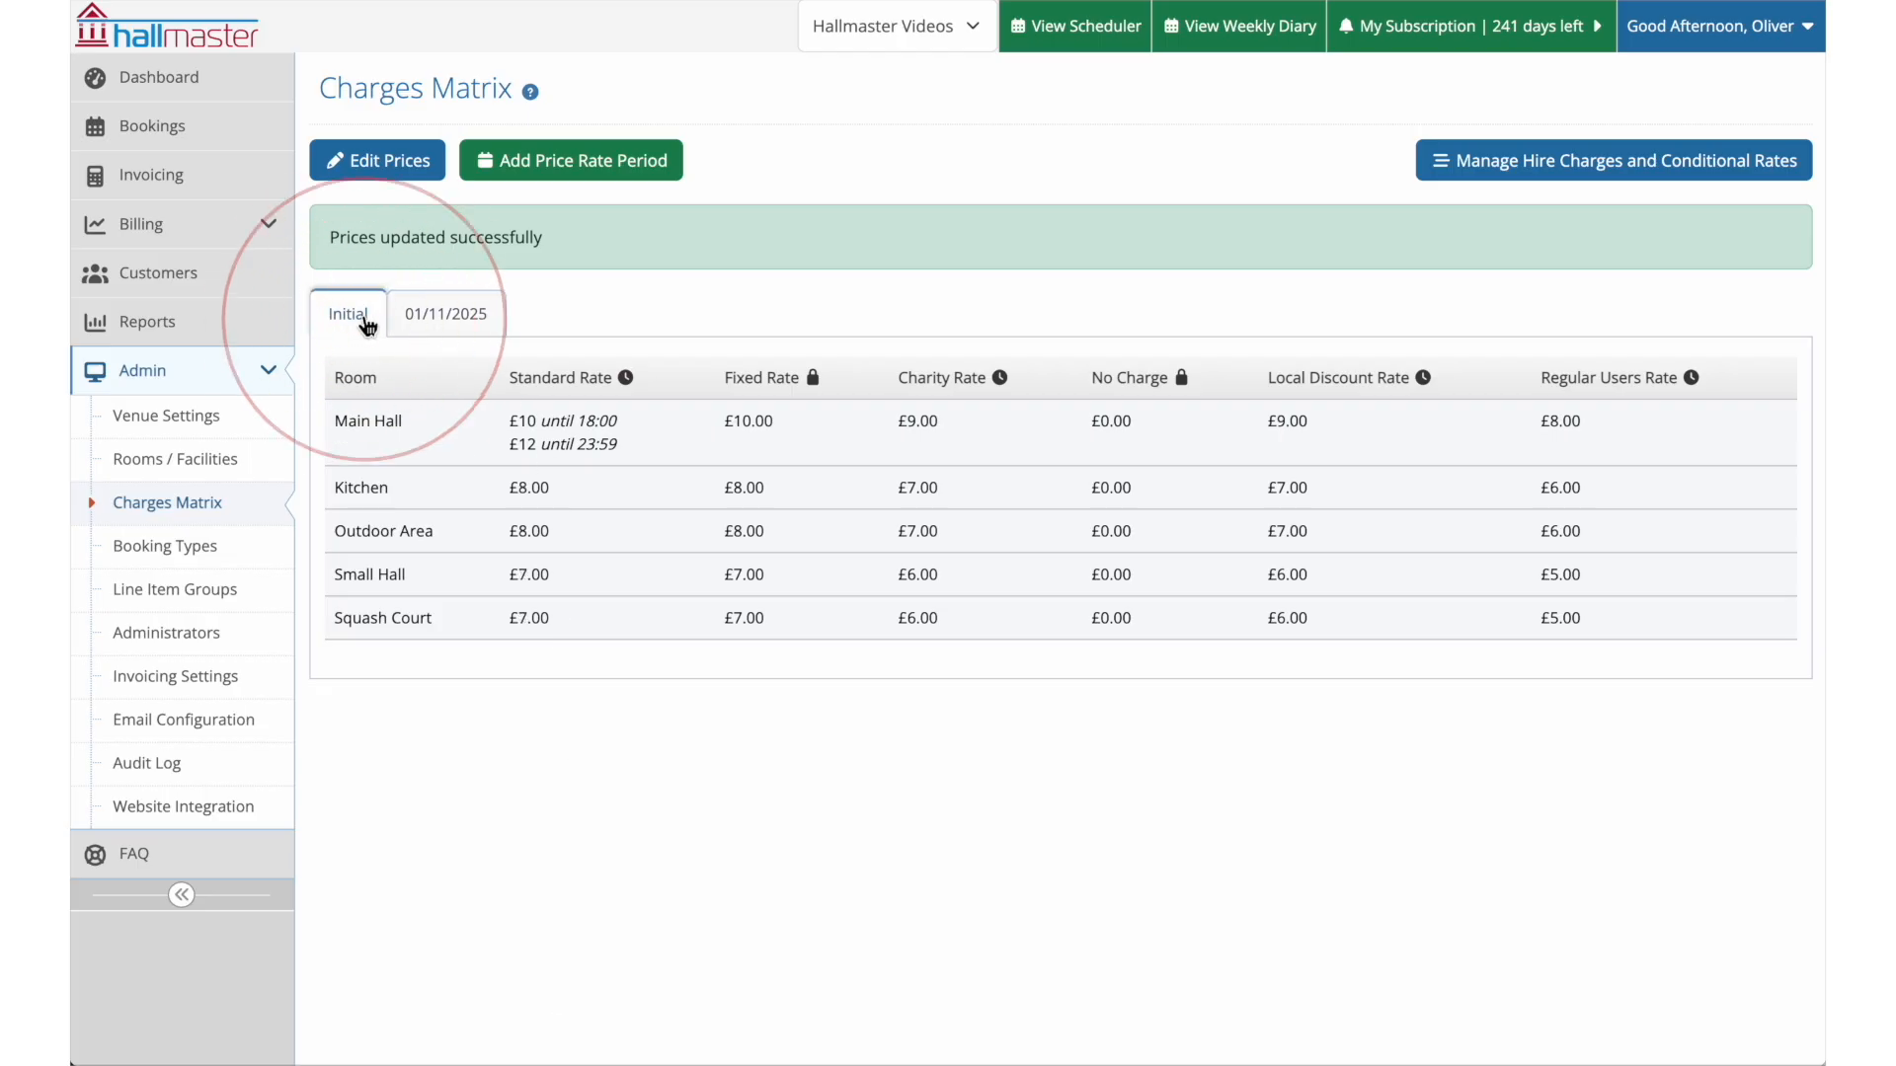
click(419, 318)
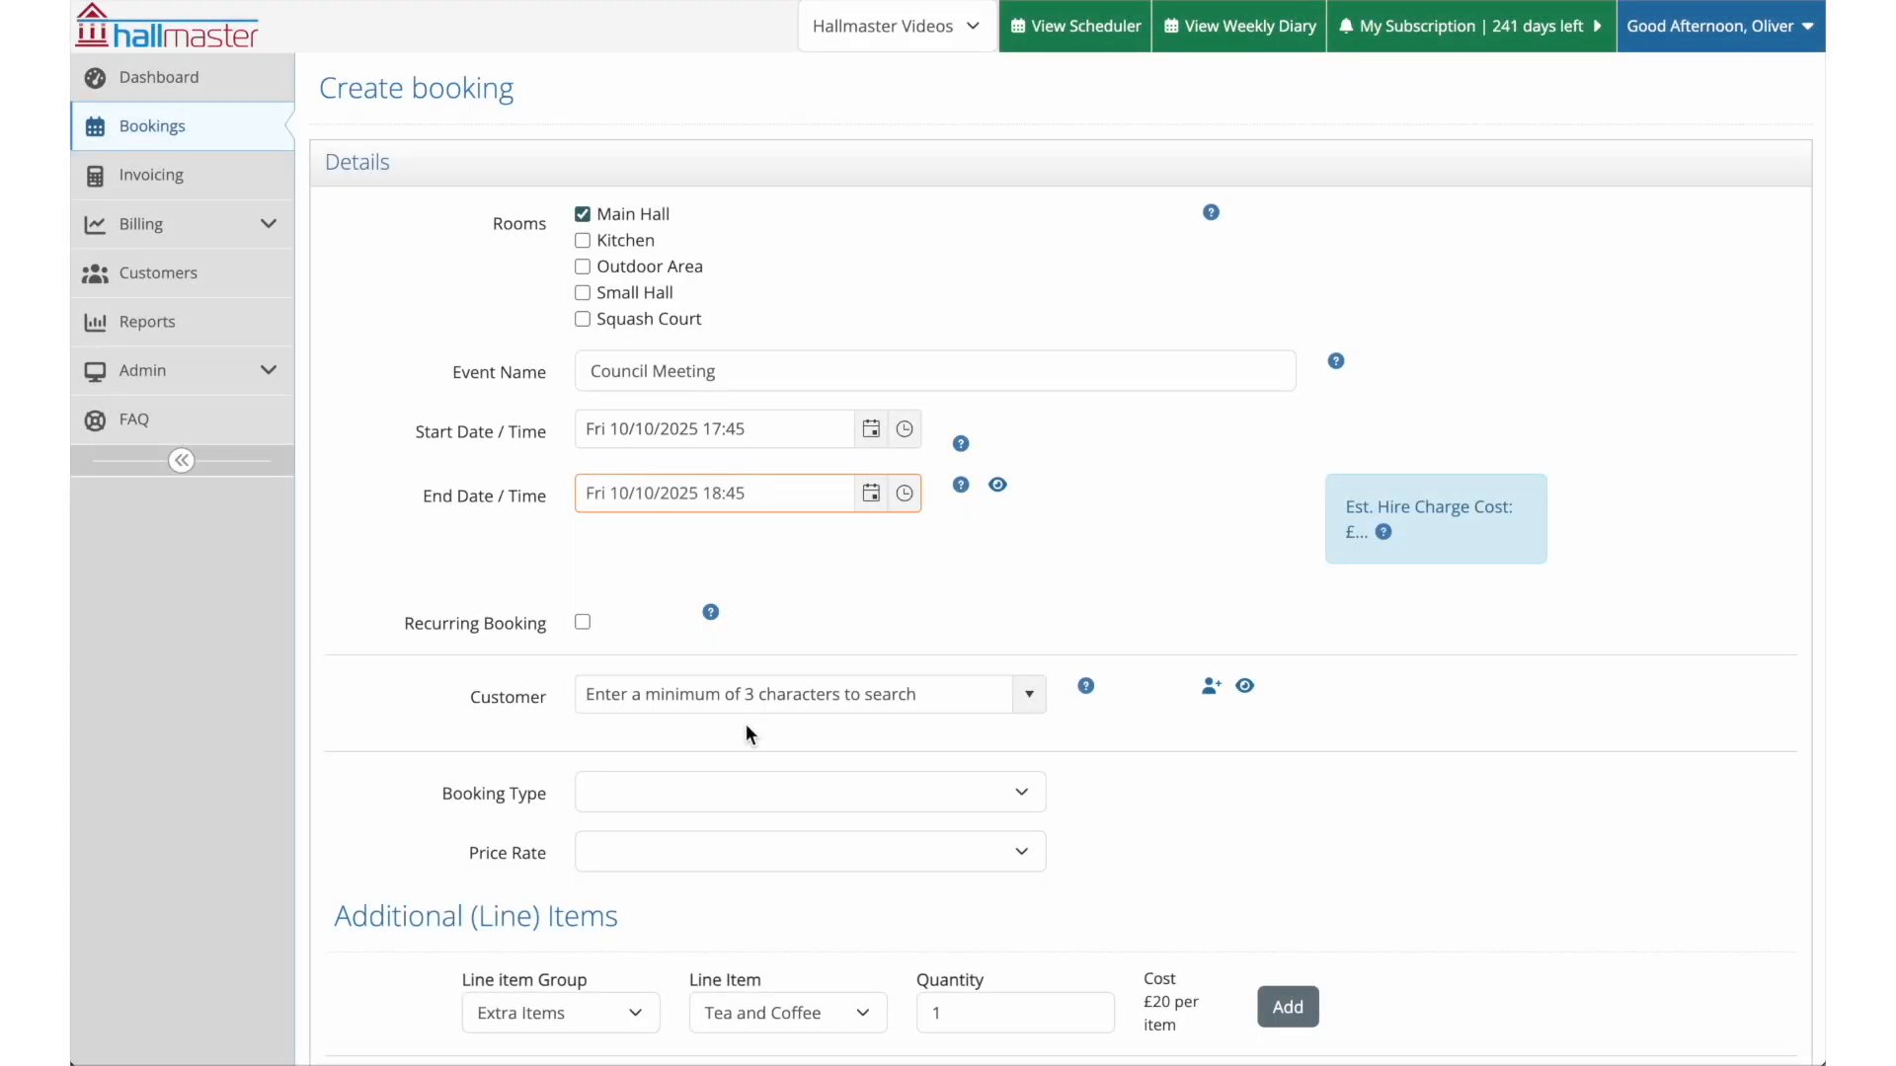
Set the Council Meeting booking's type to Meeting and its price rate to Standard Rate - Hourly
click(748, 793)
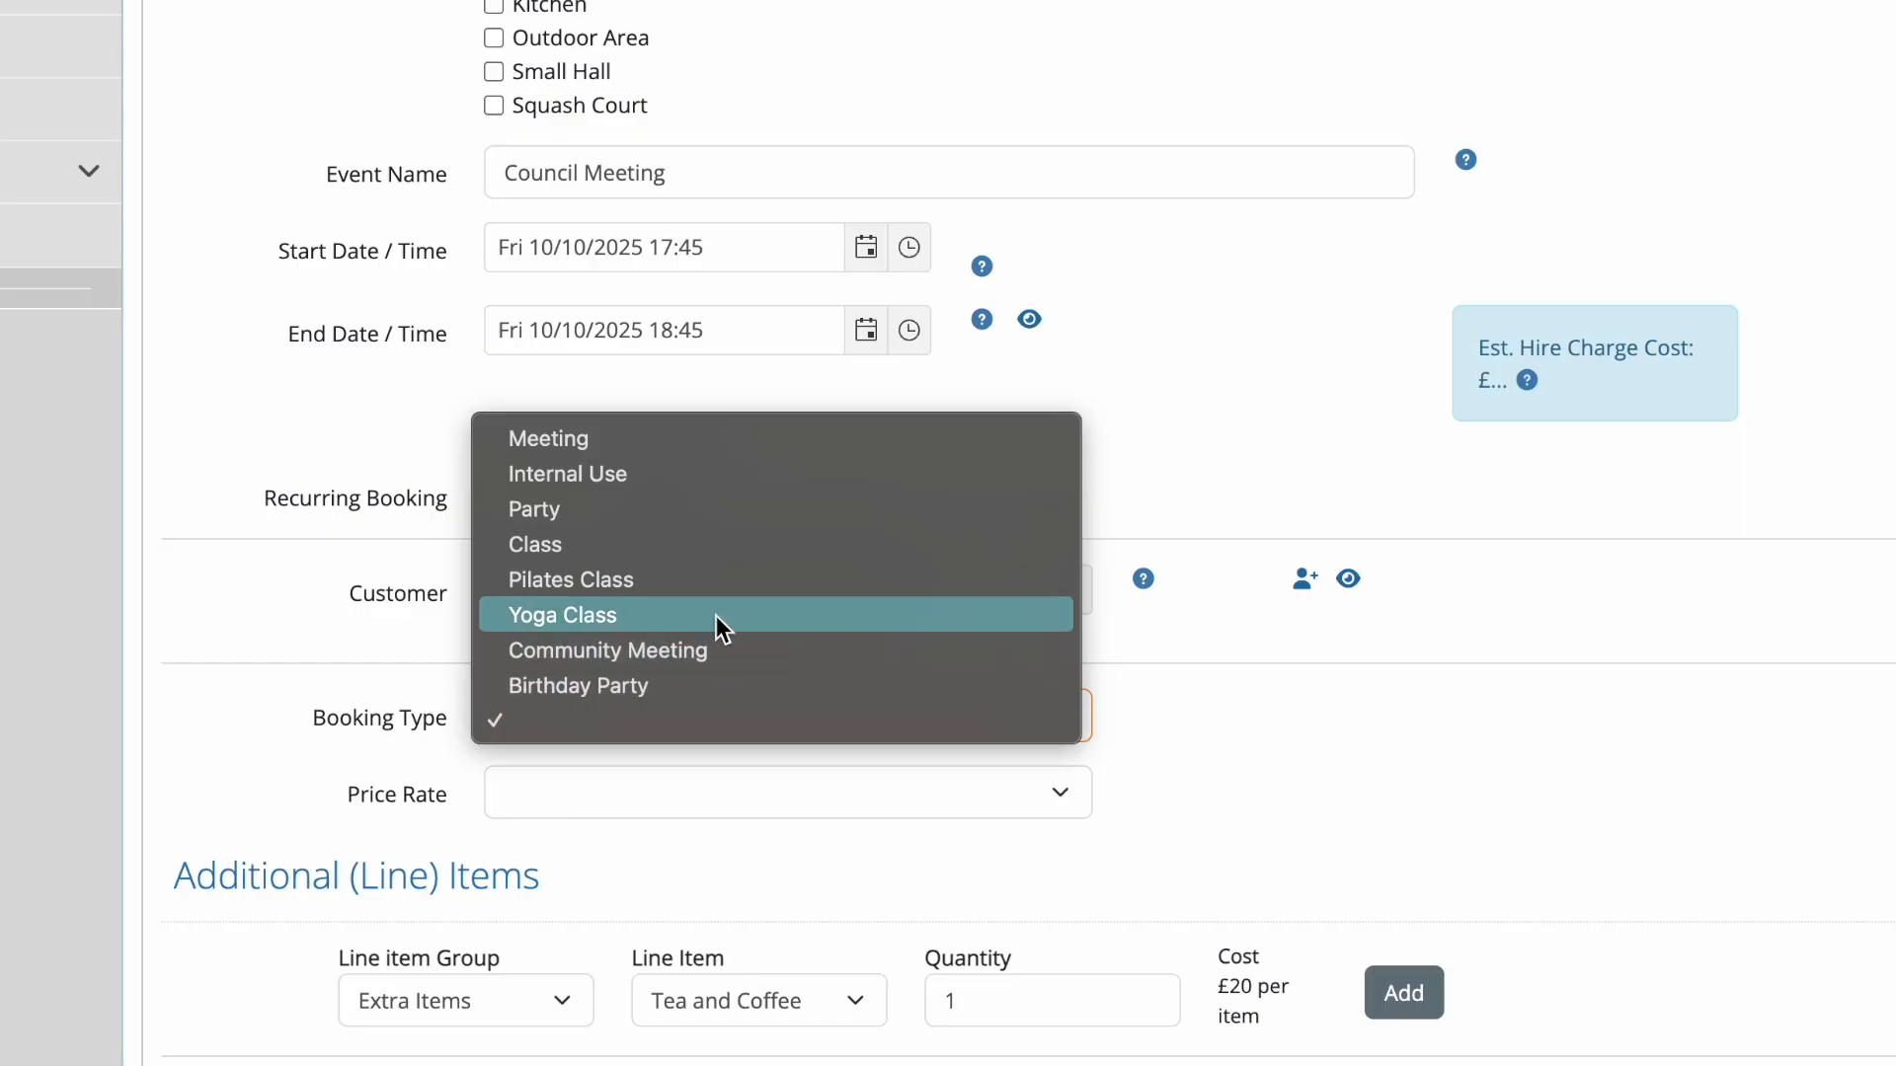
click(726, 442)
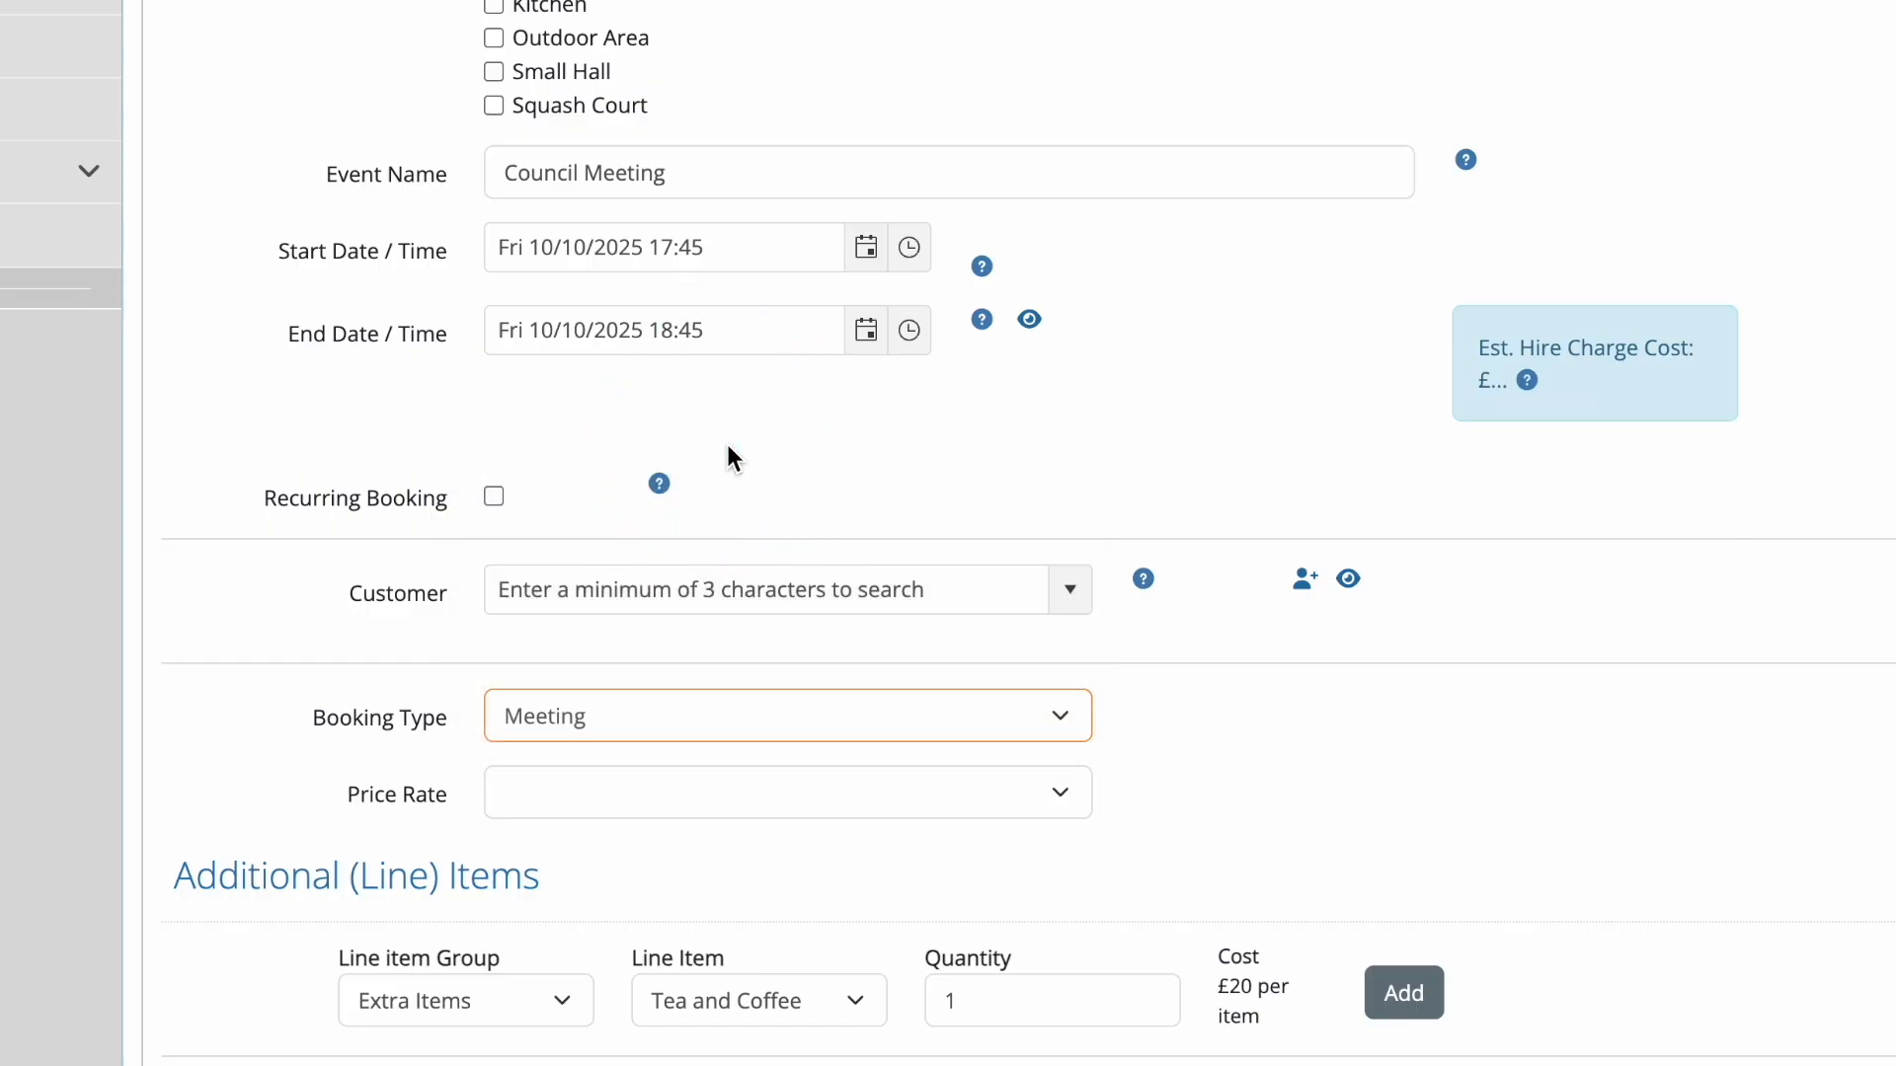
click(710, 793)
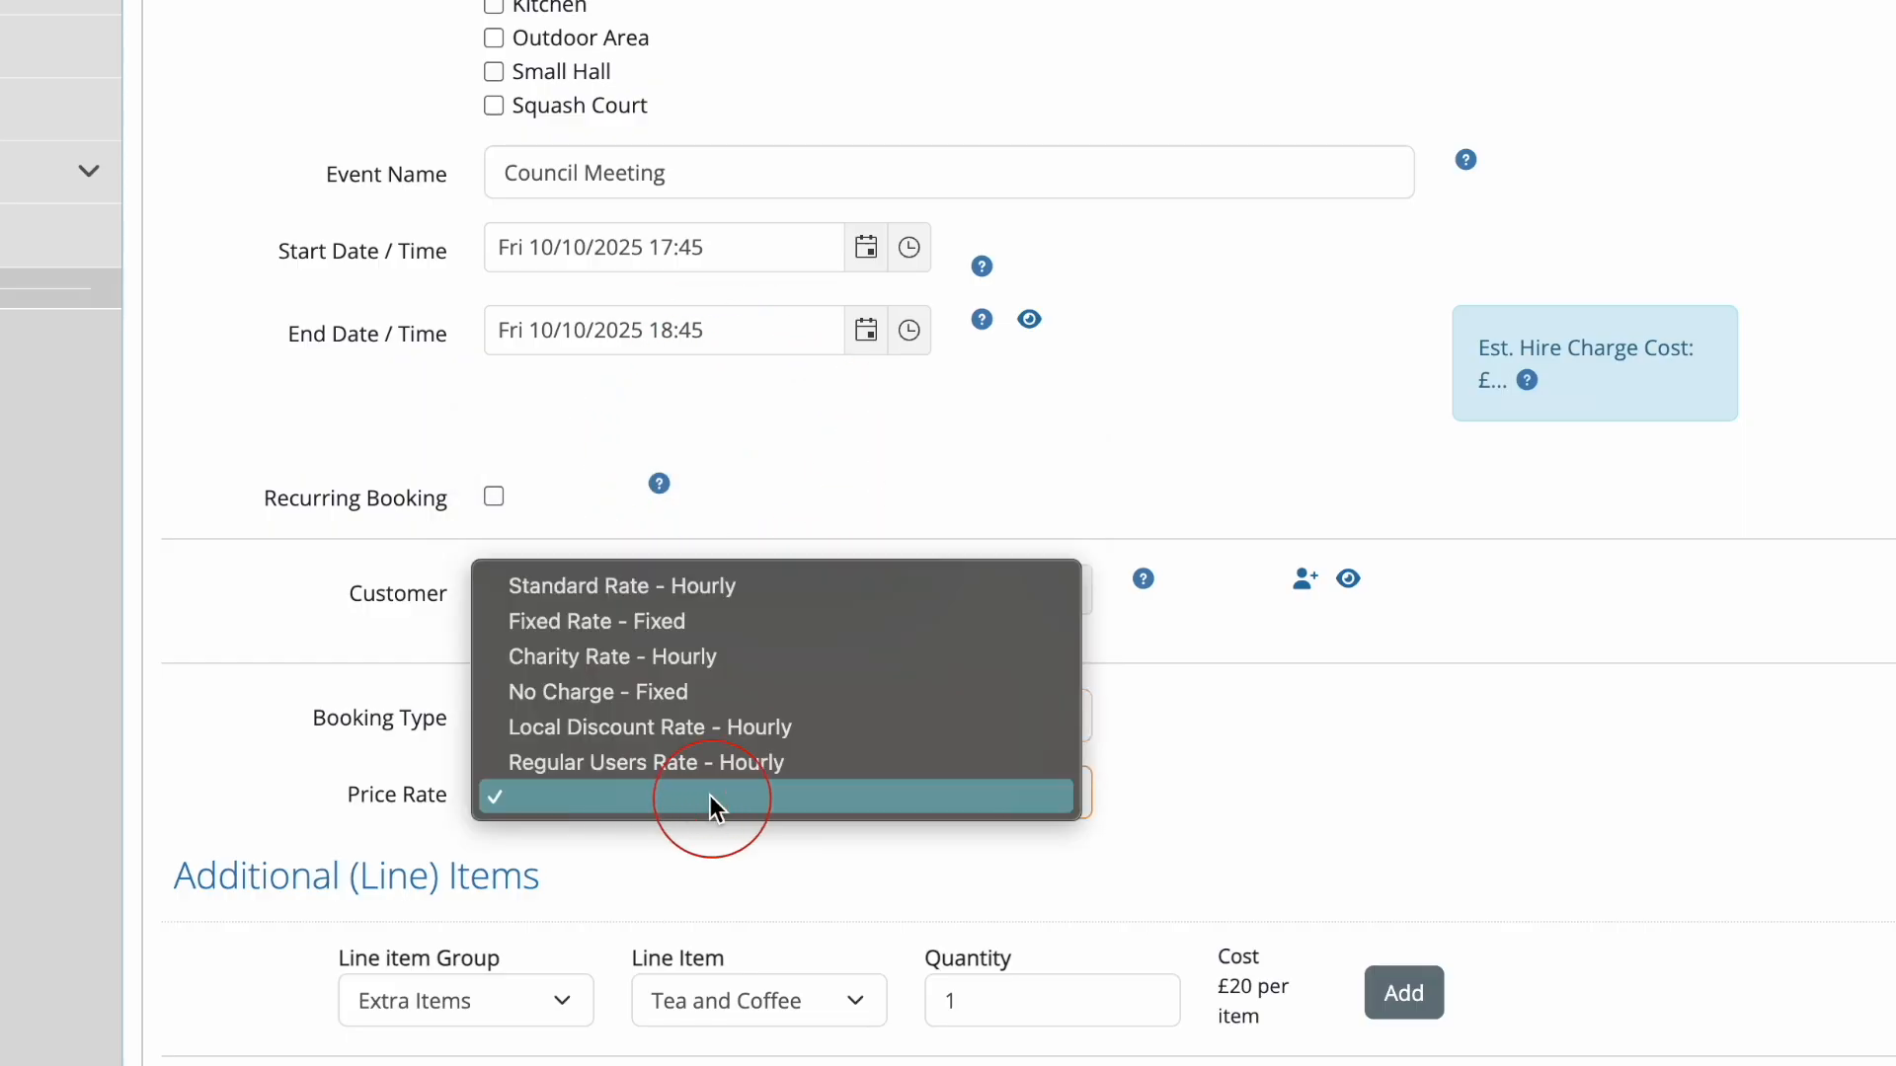
click(711, 588)
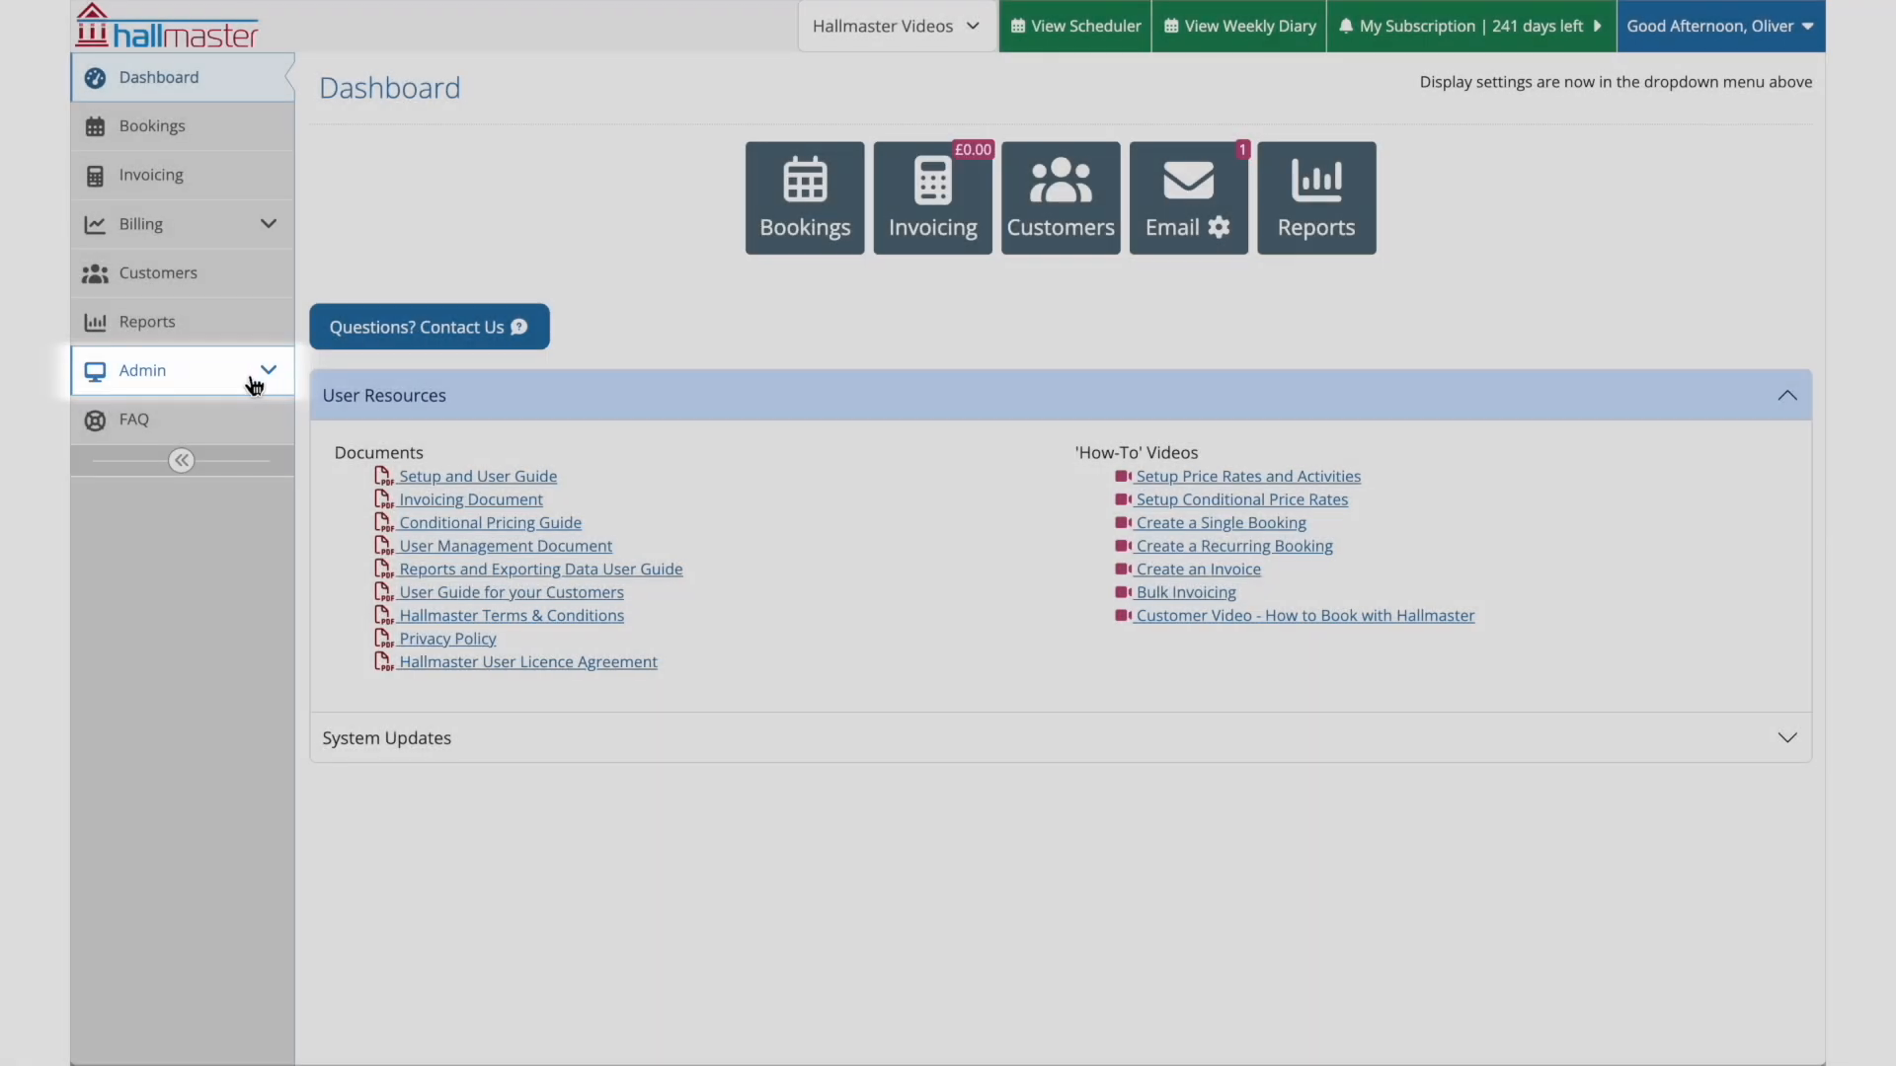
Create and save a new booking type named "Pilates Class" in the admin settings
click(254, 381)
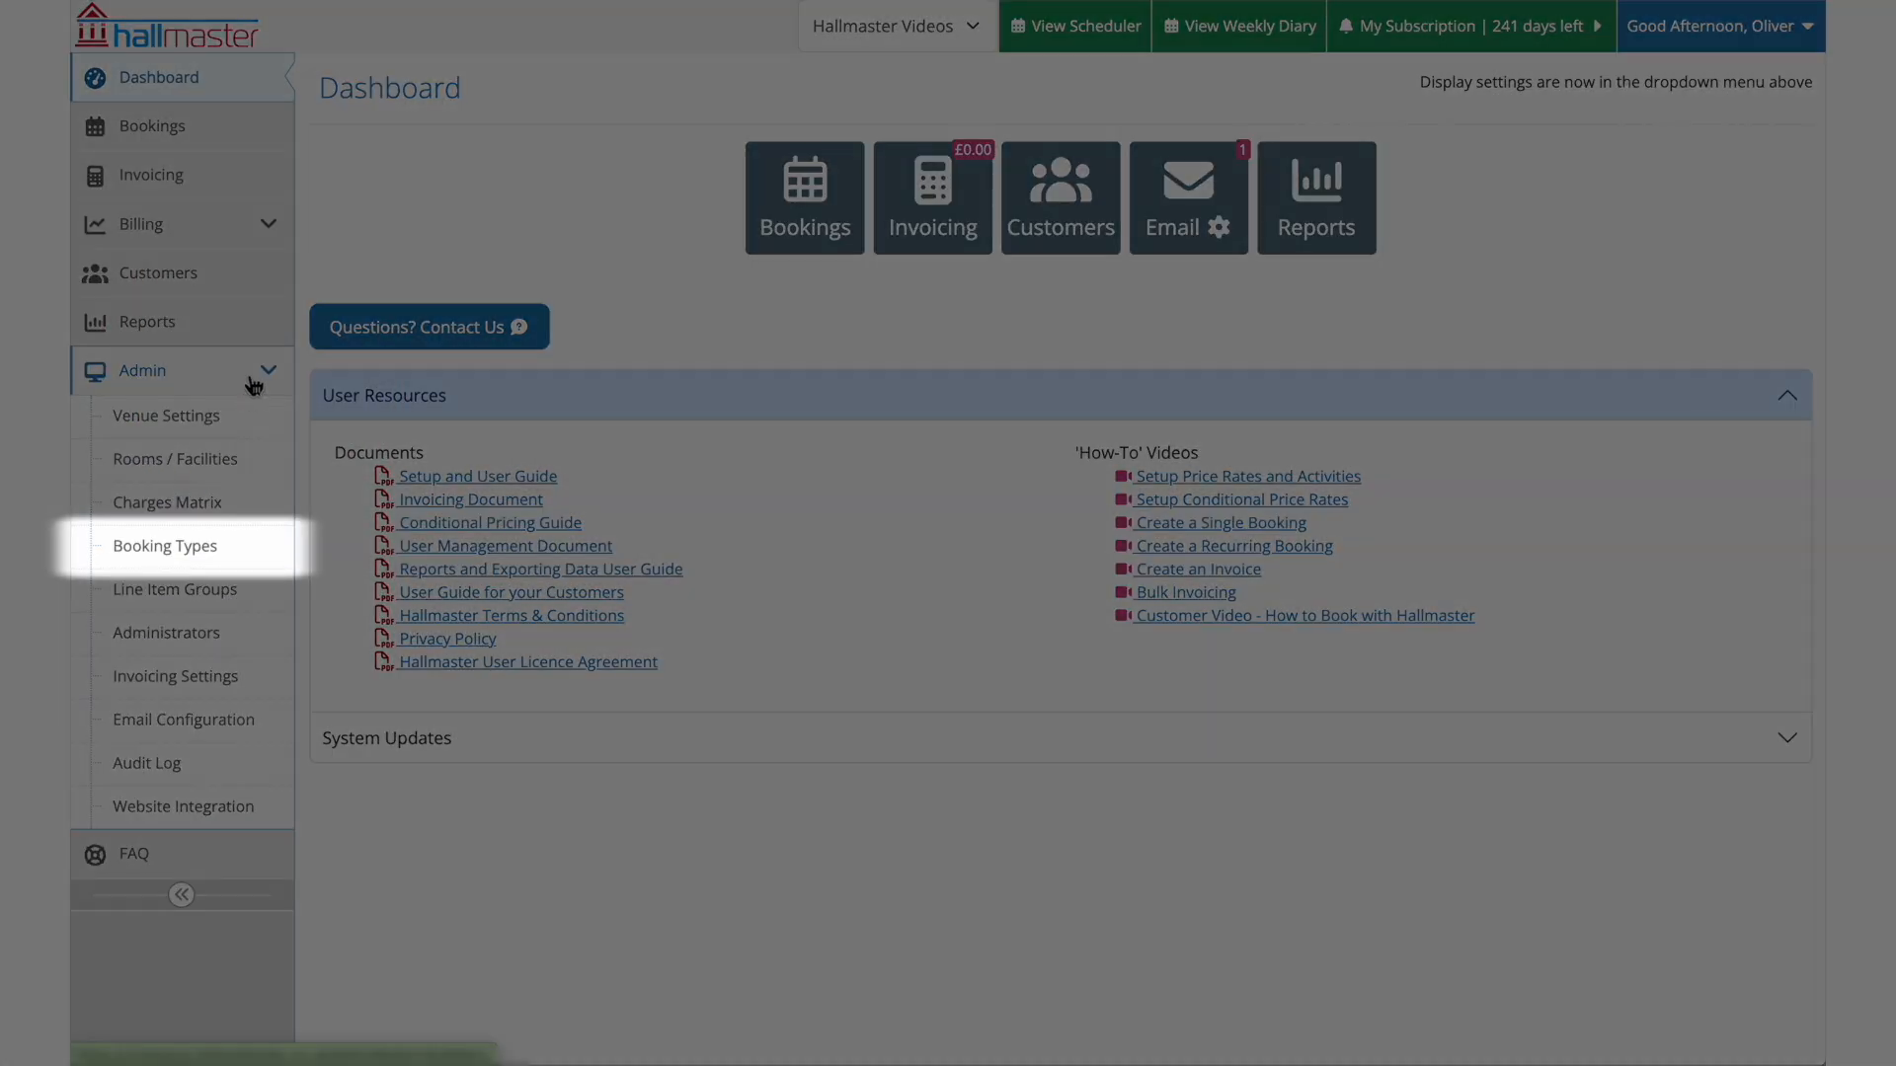
click(237, 546)
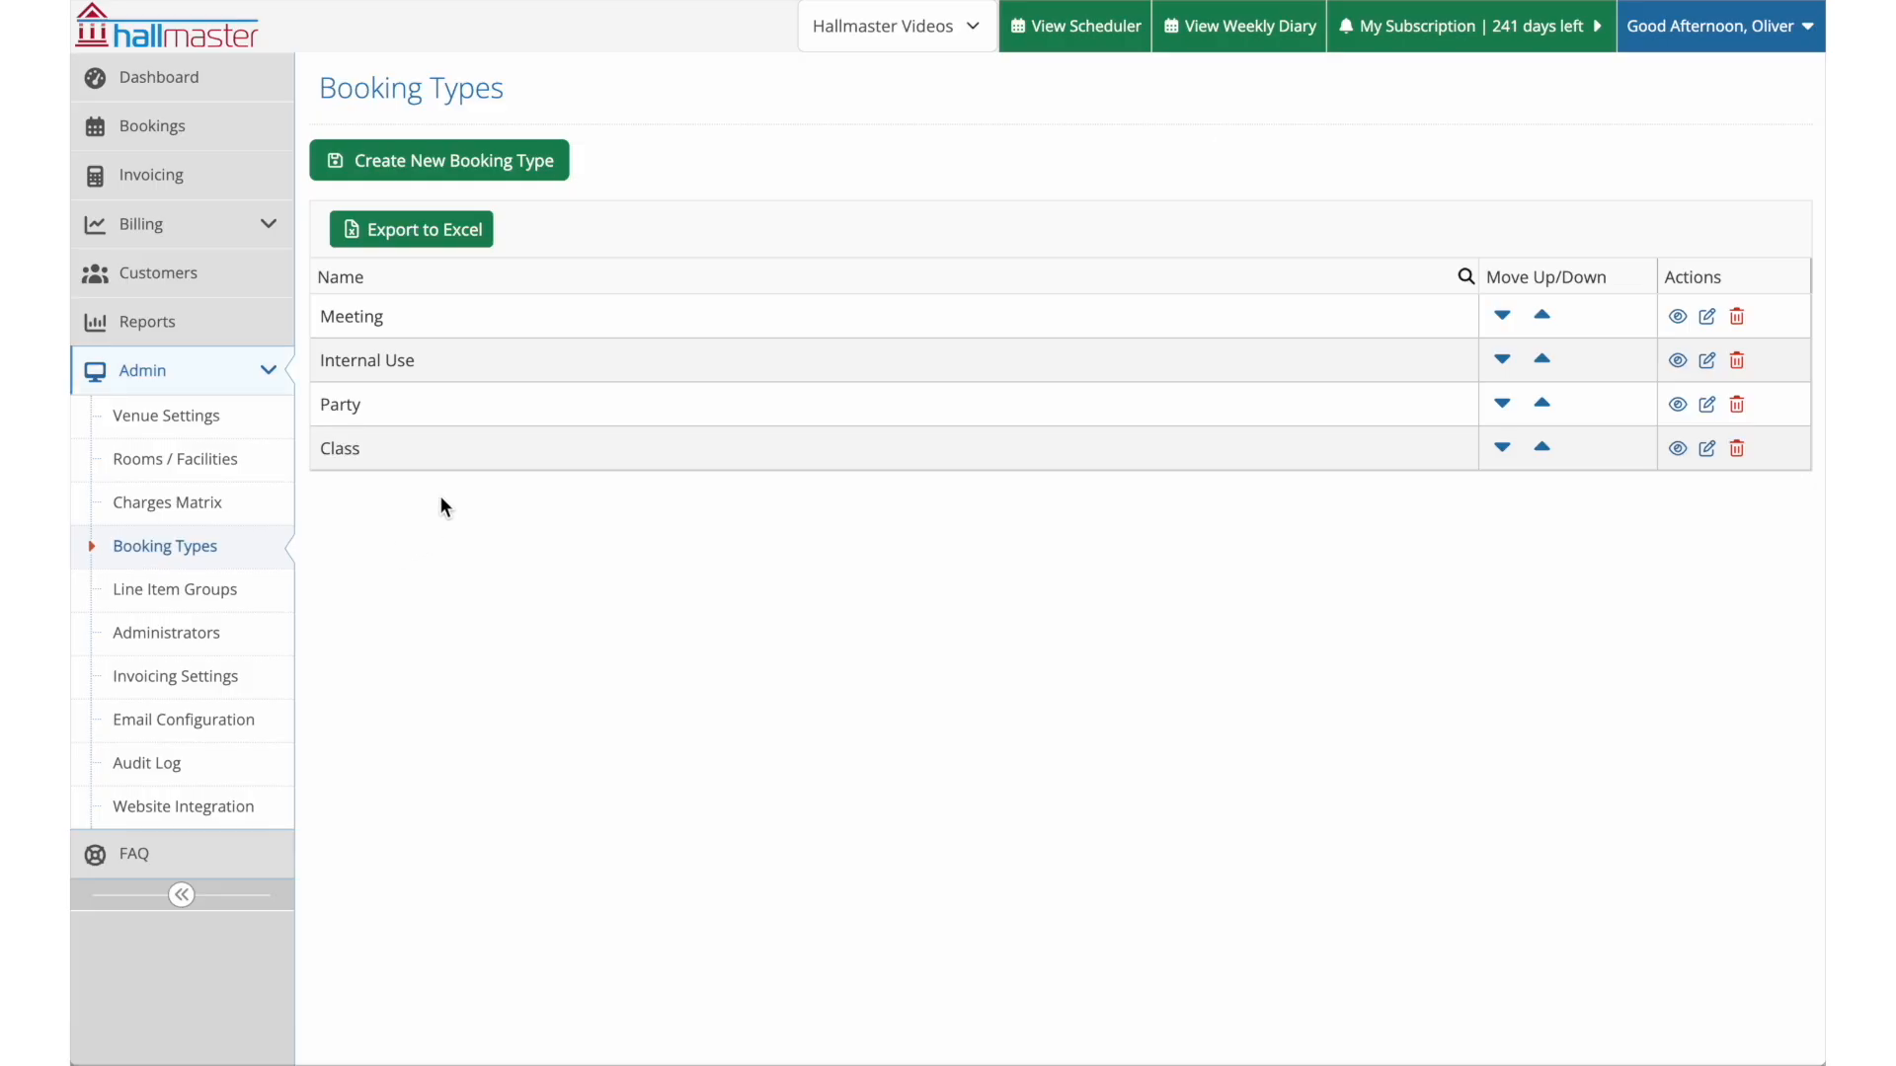
click(508, 161)
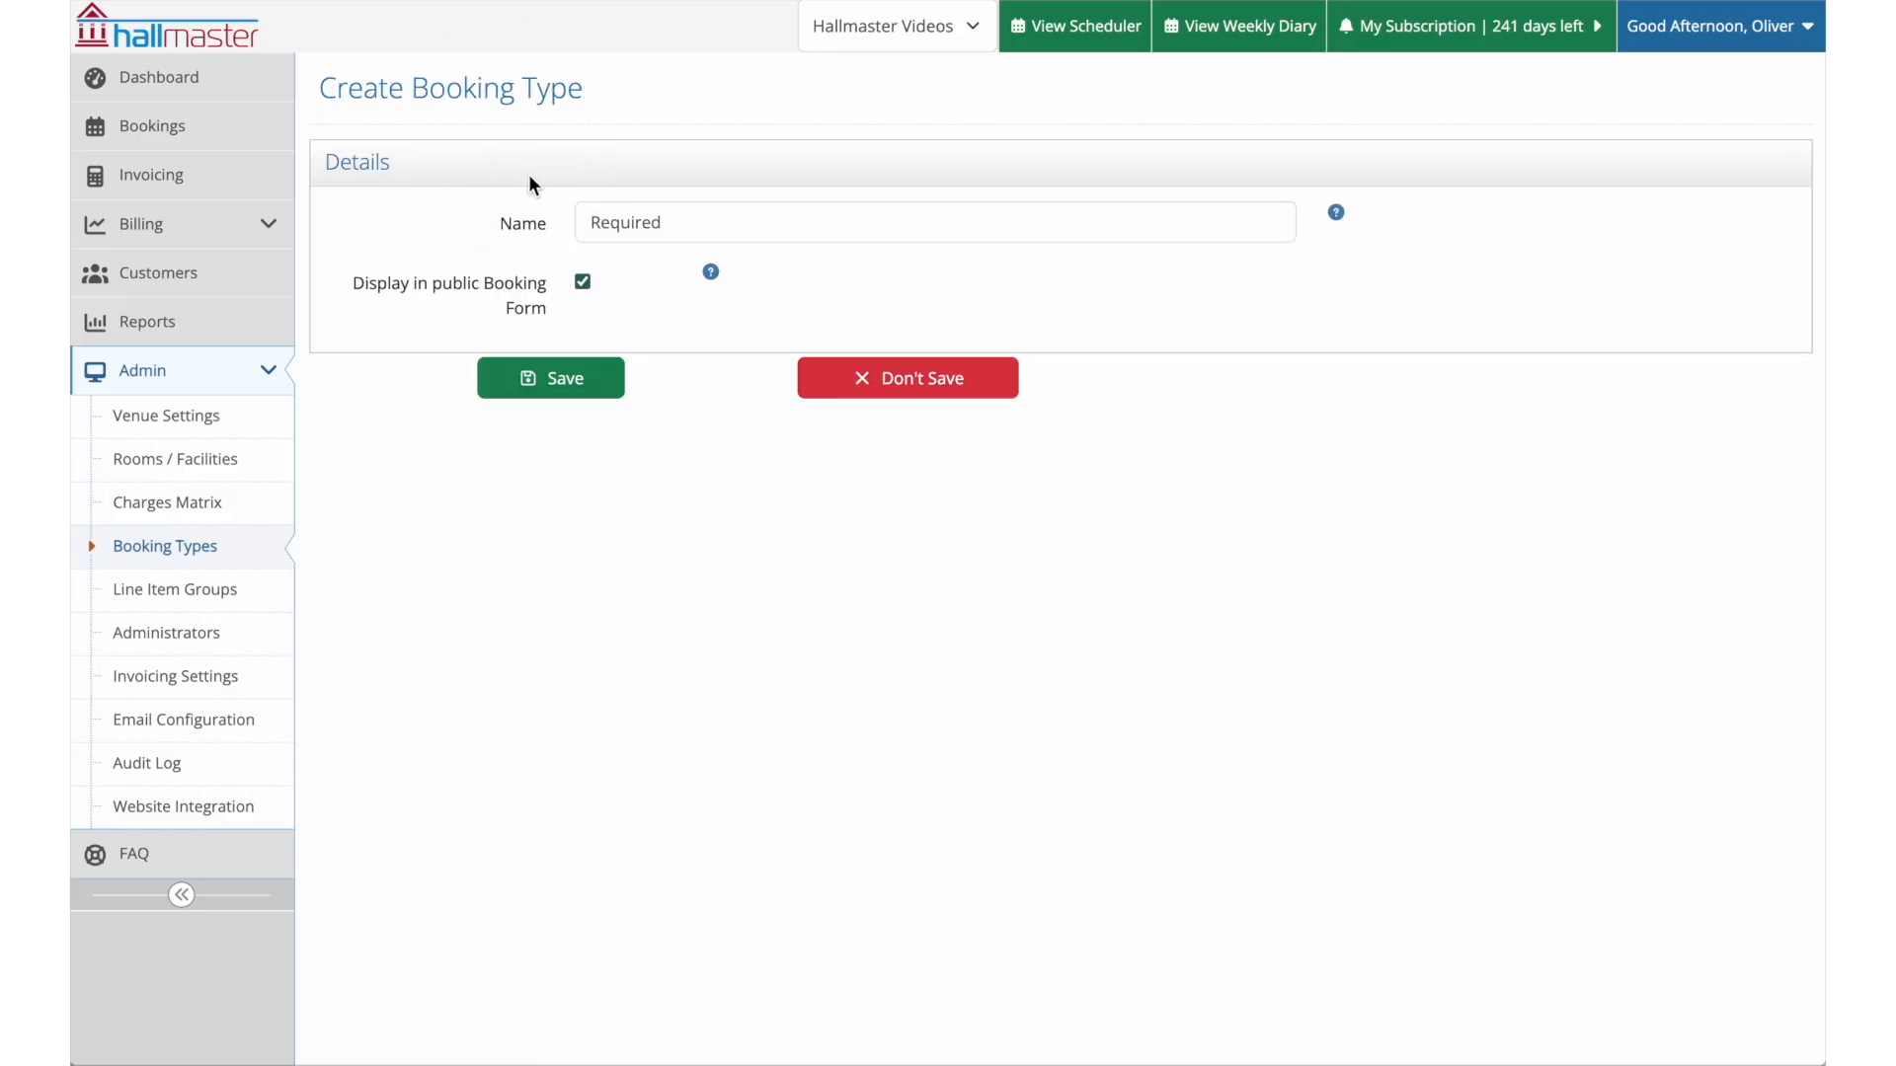
click(624, 215)
text(Pila)
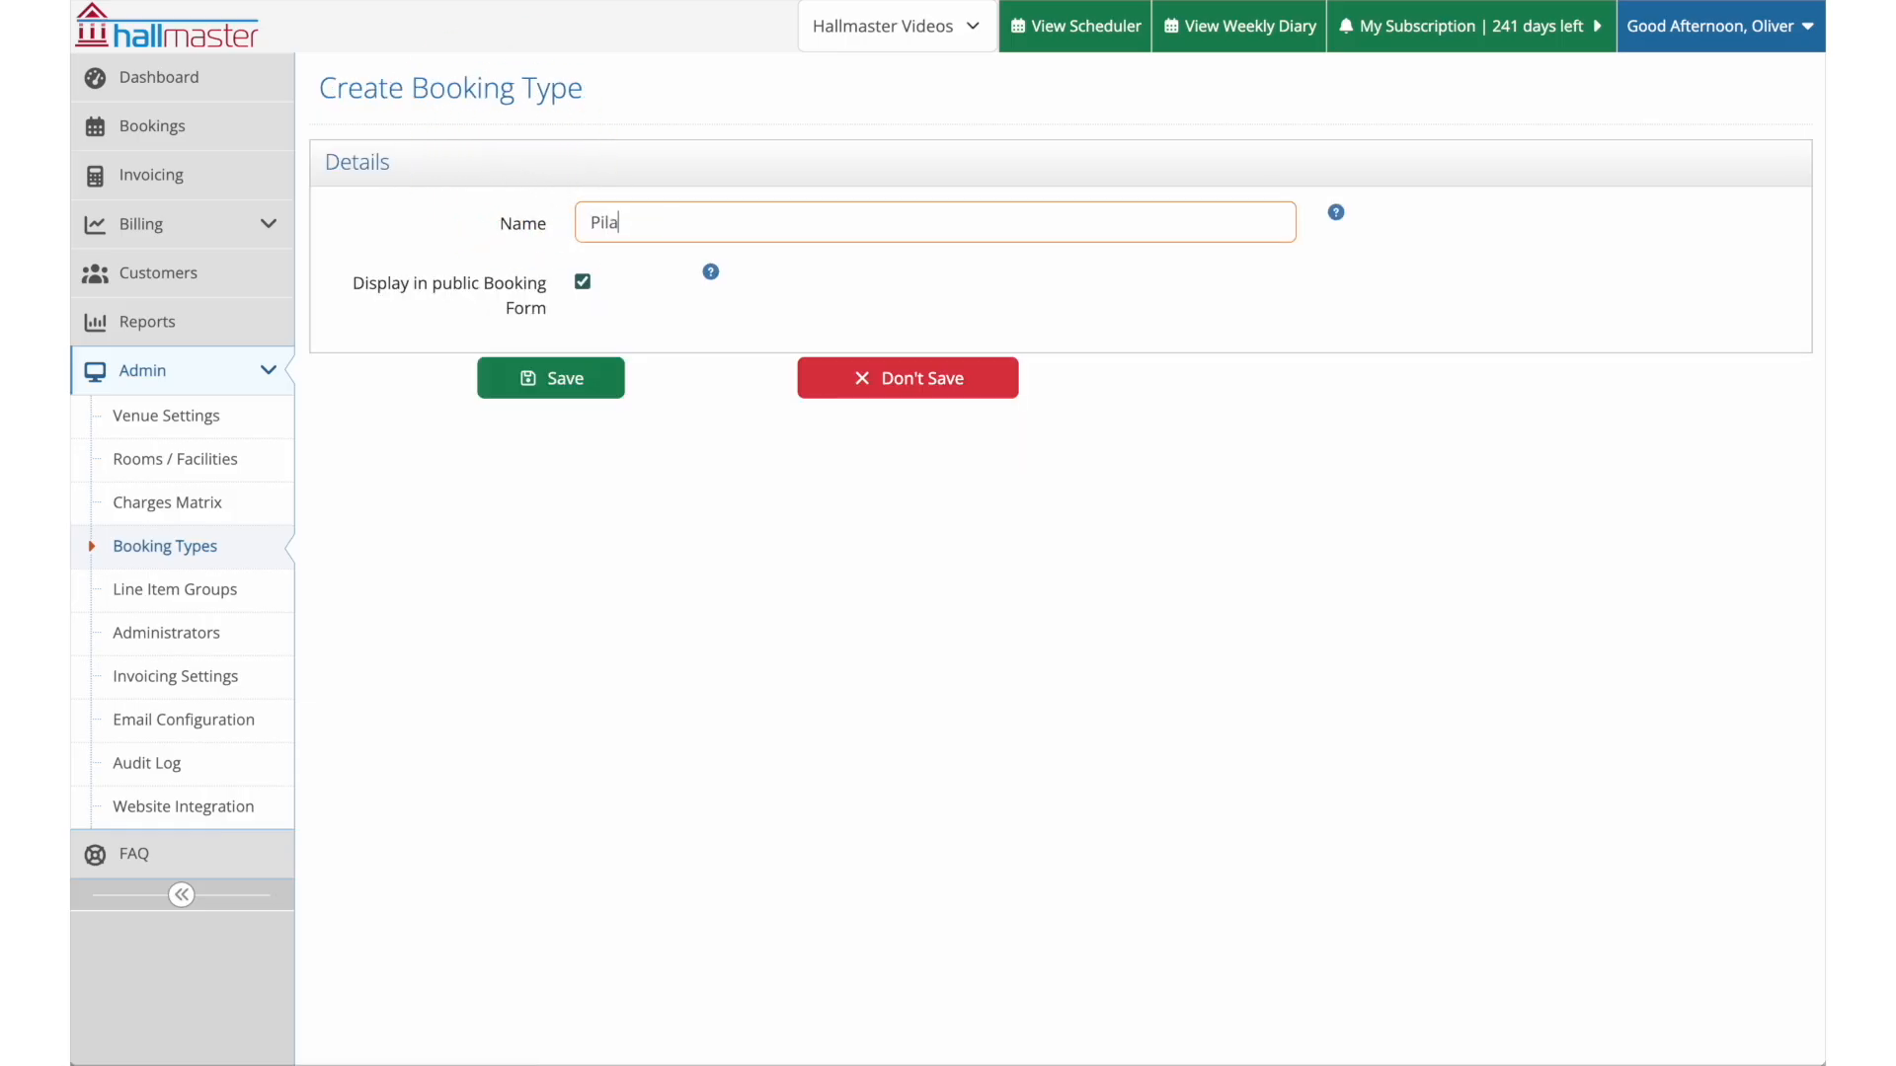
text(tes Class)
click(551, 385)
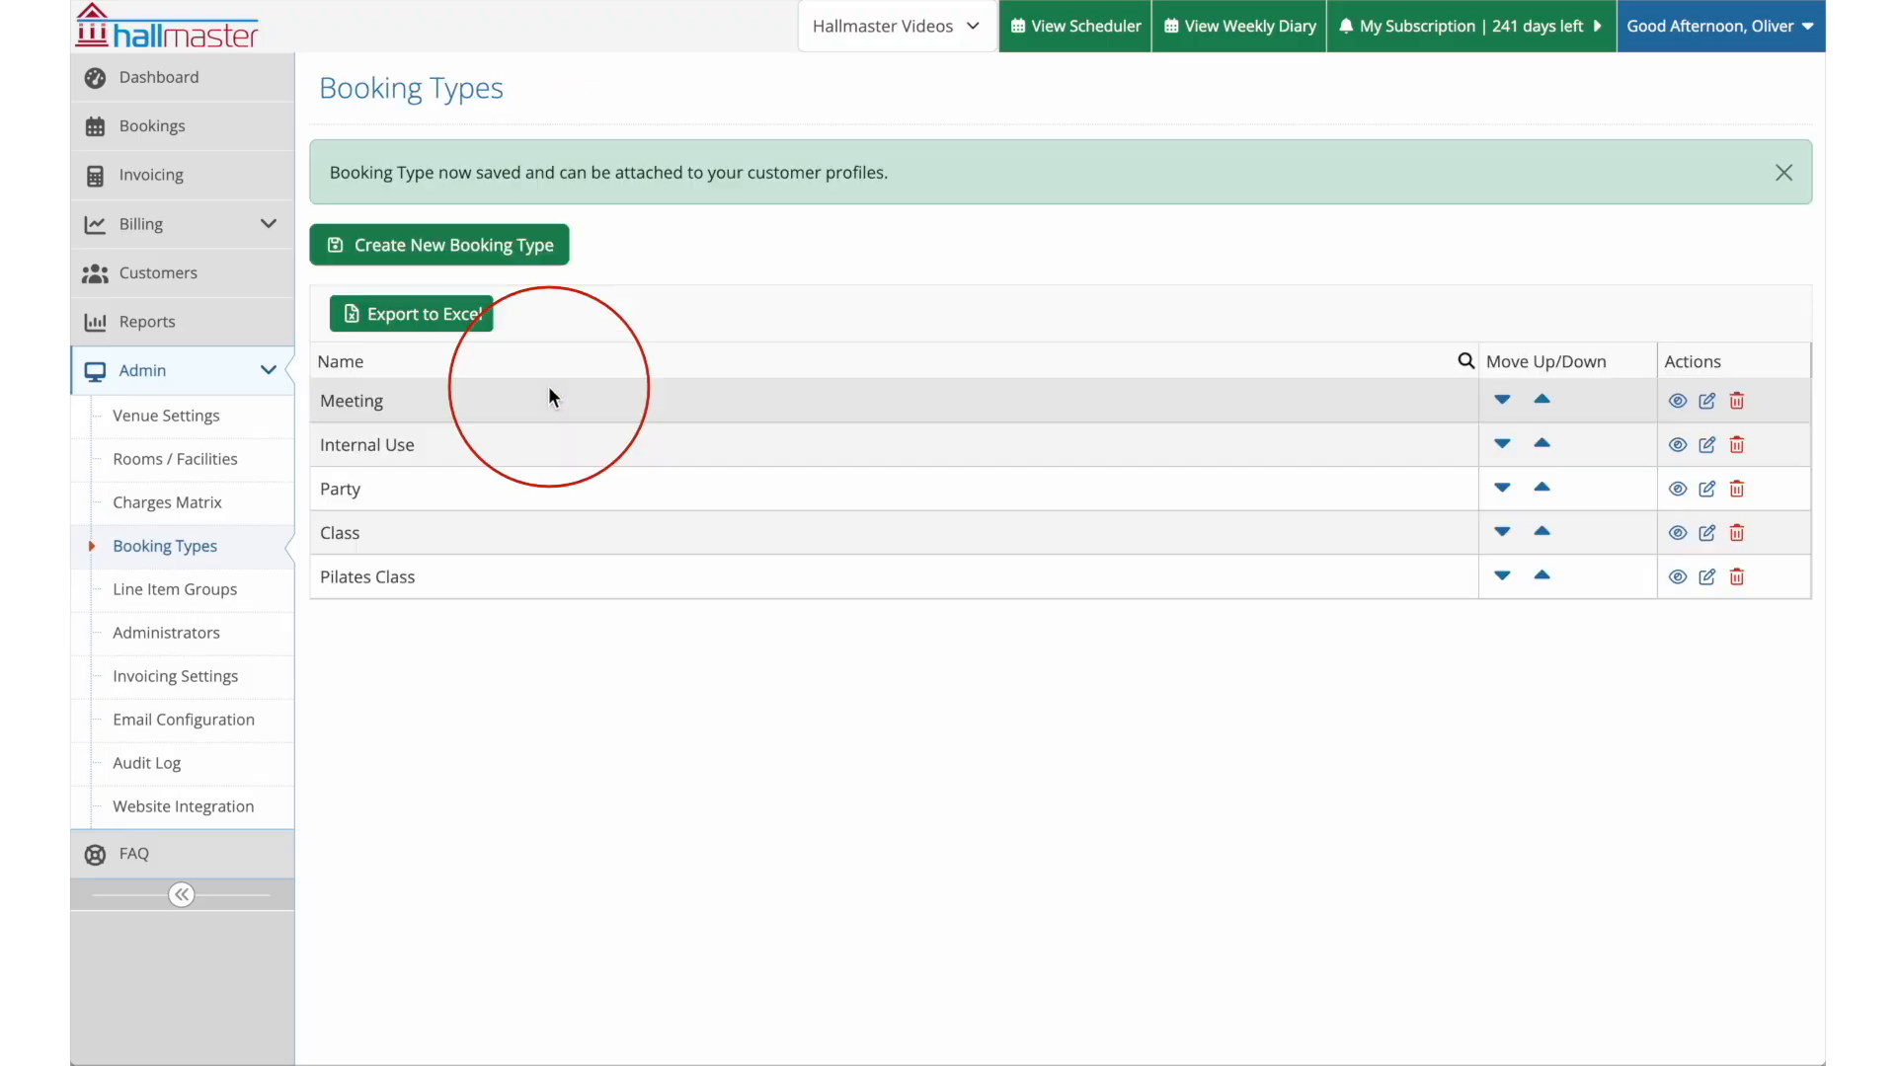
Create and save another booking type named "Yoga Class"
click(521, 259)
text(Yoga Class)
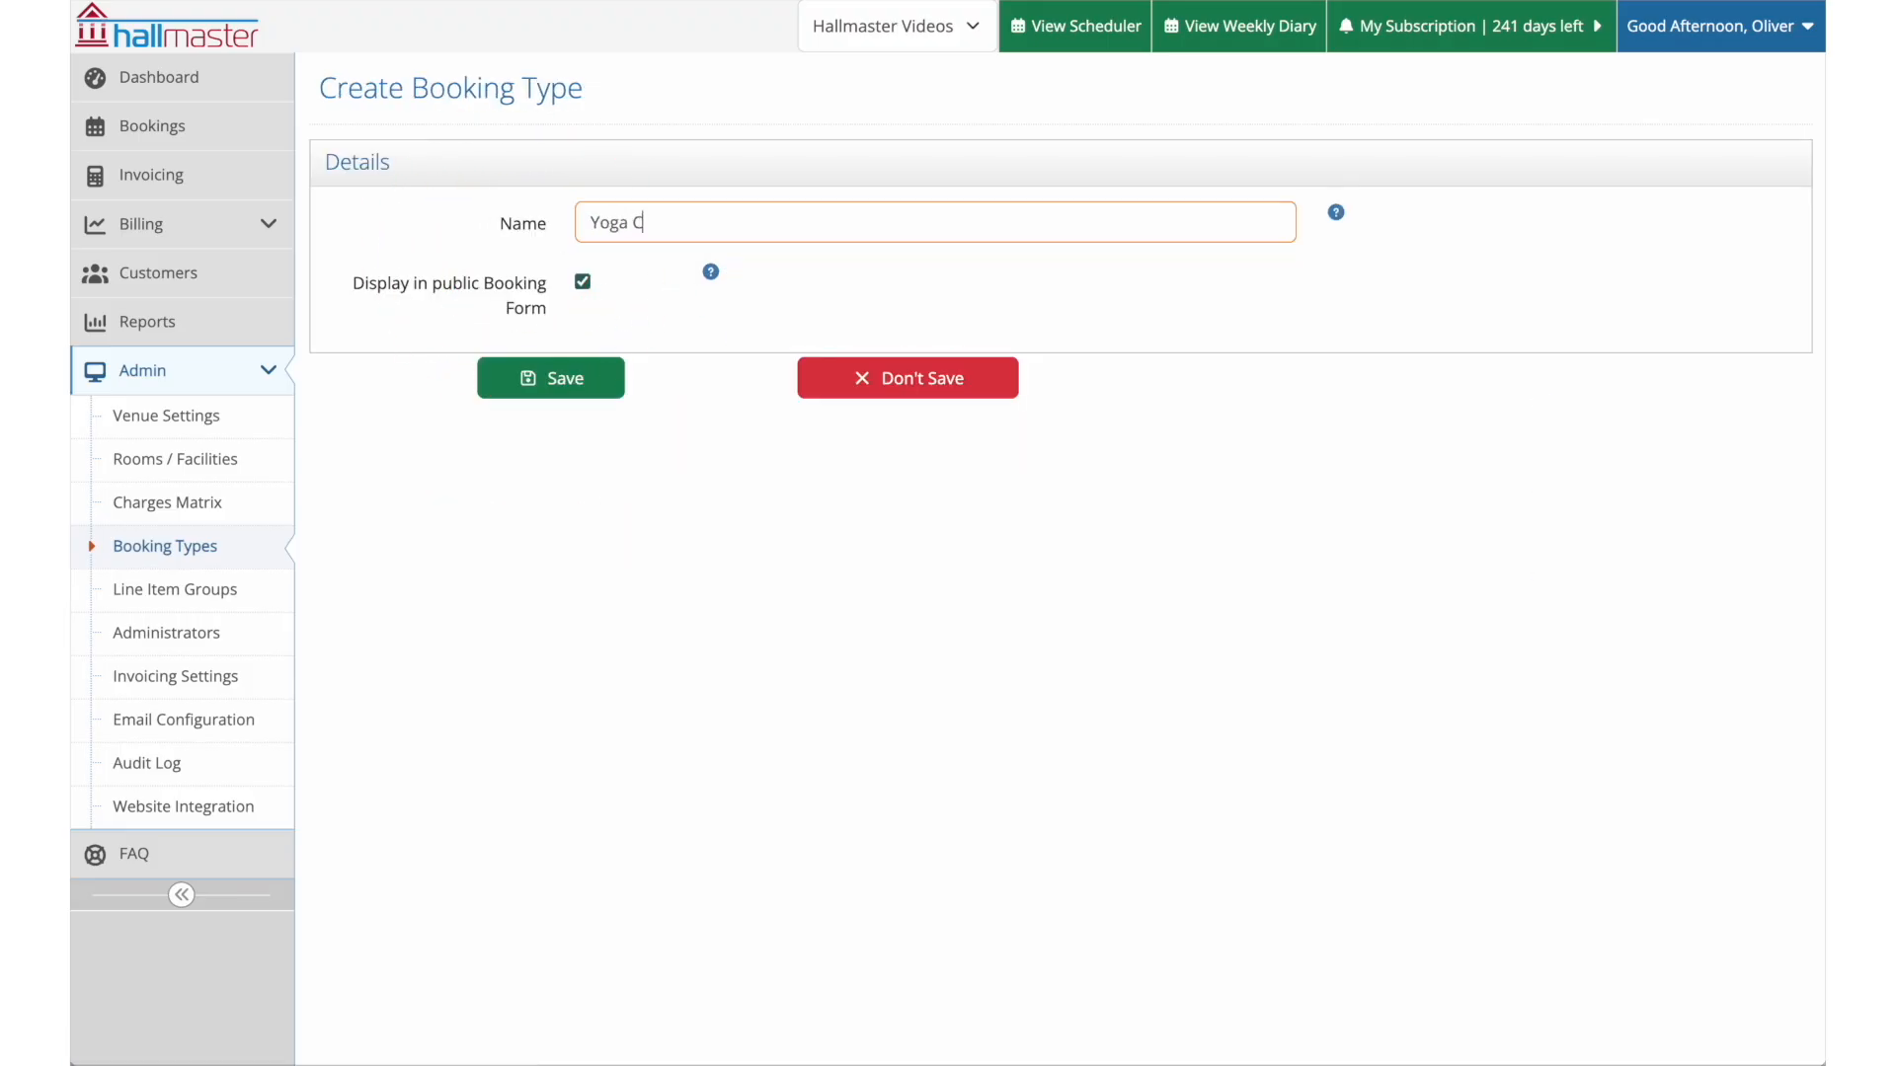
click(572, 365)
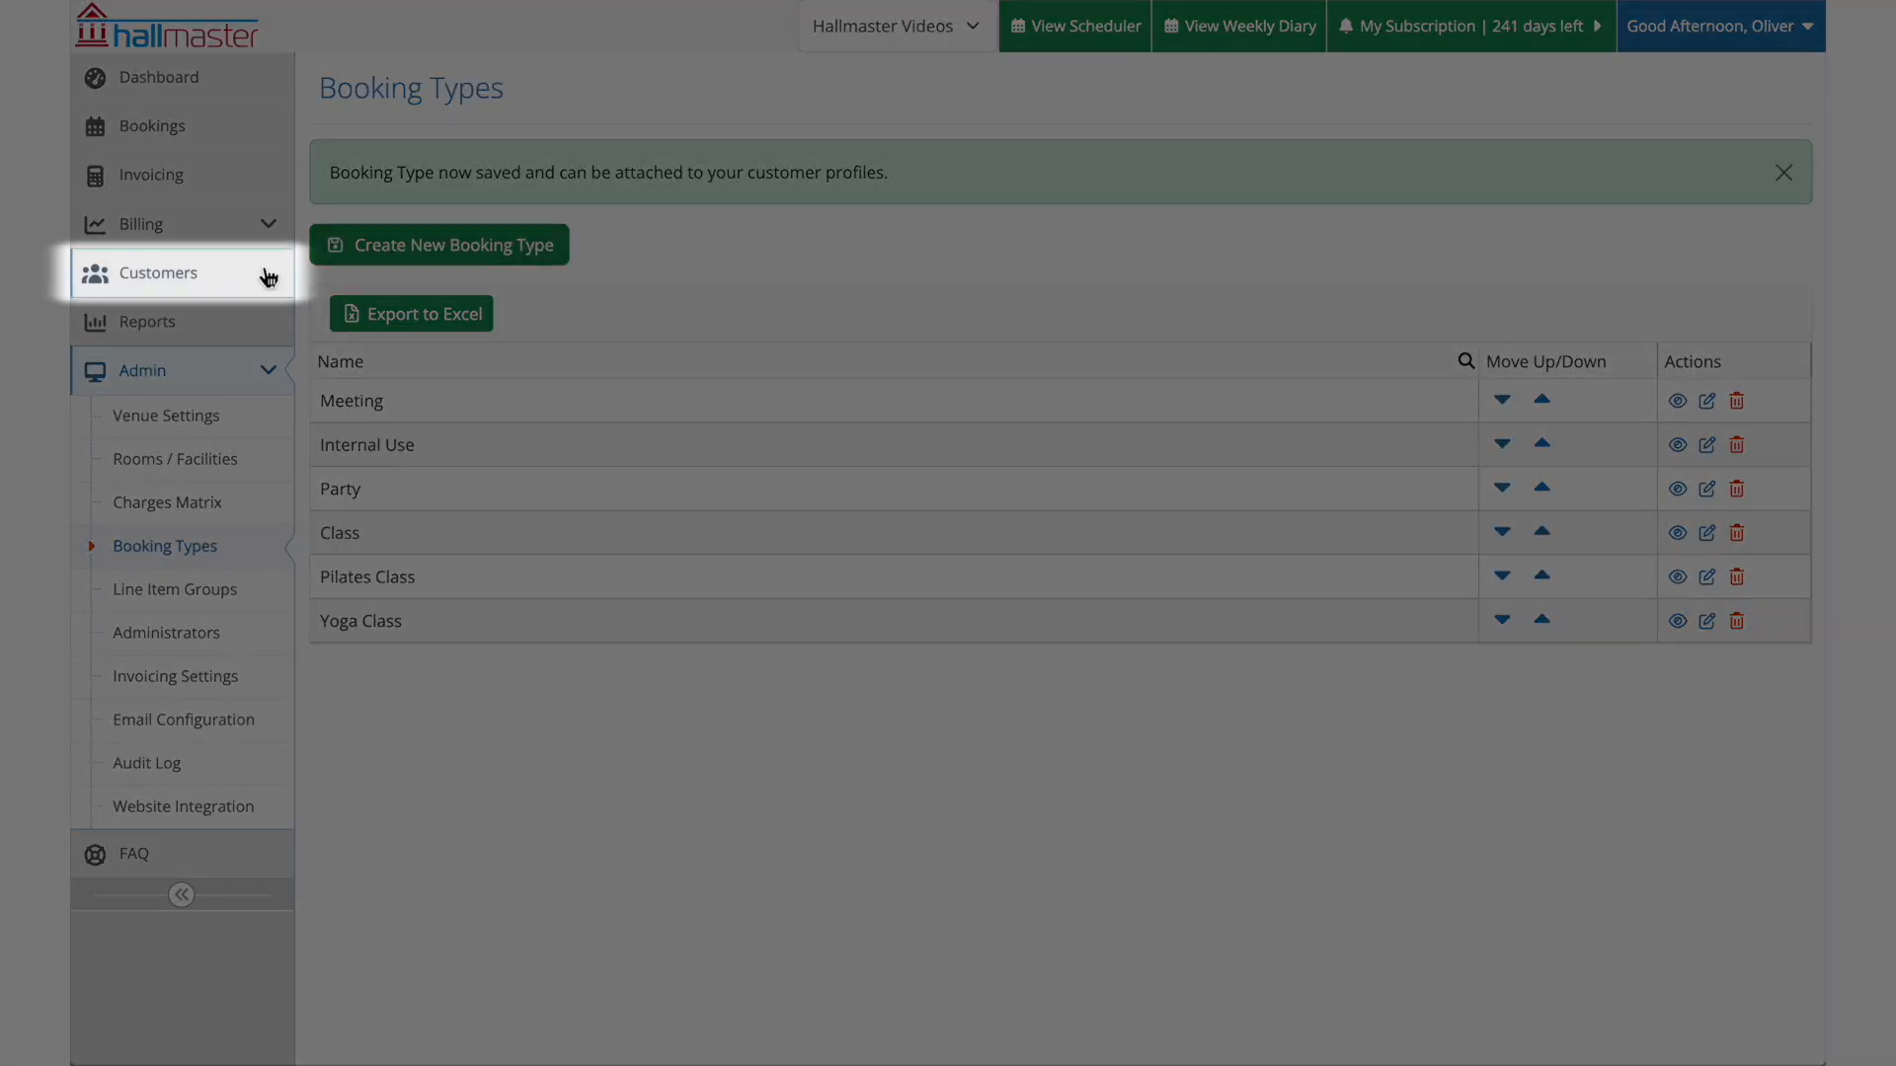
Edit the listed customer's profile and add a default booking type mapping for Yoga Class
click(267, 277)
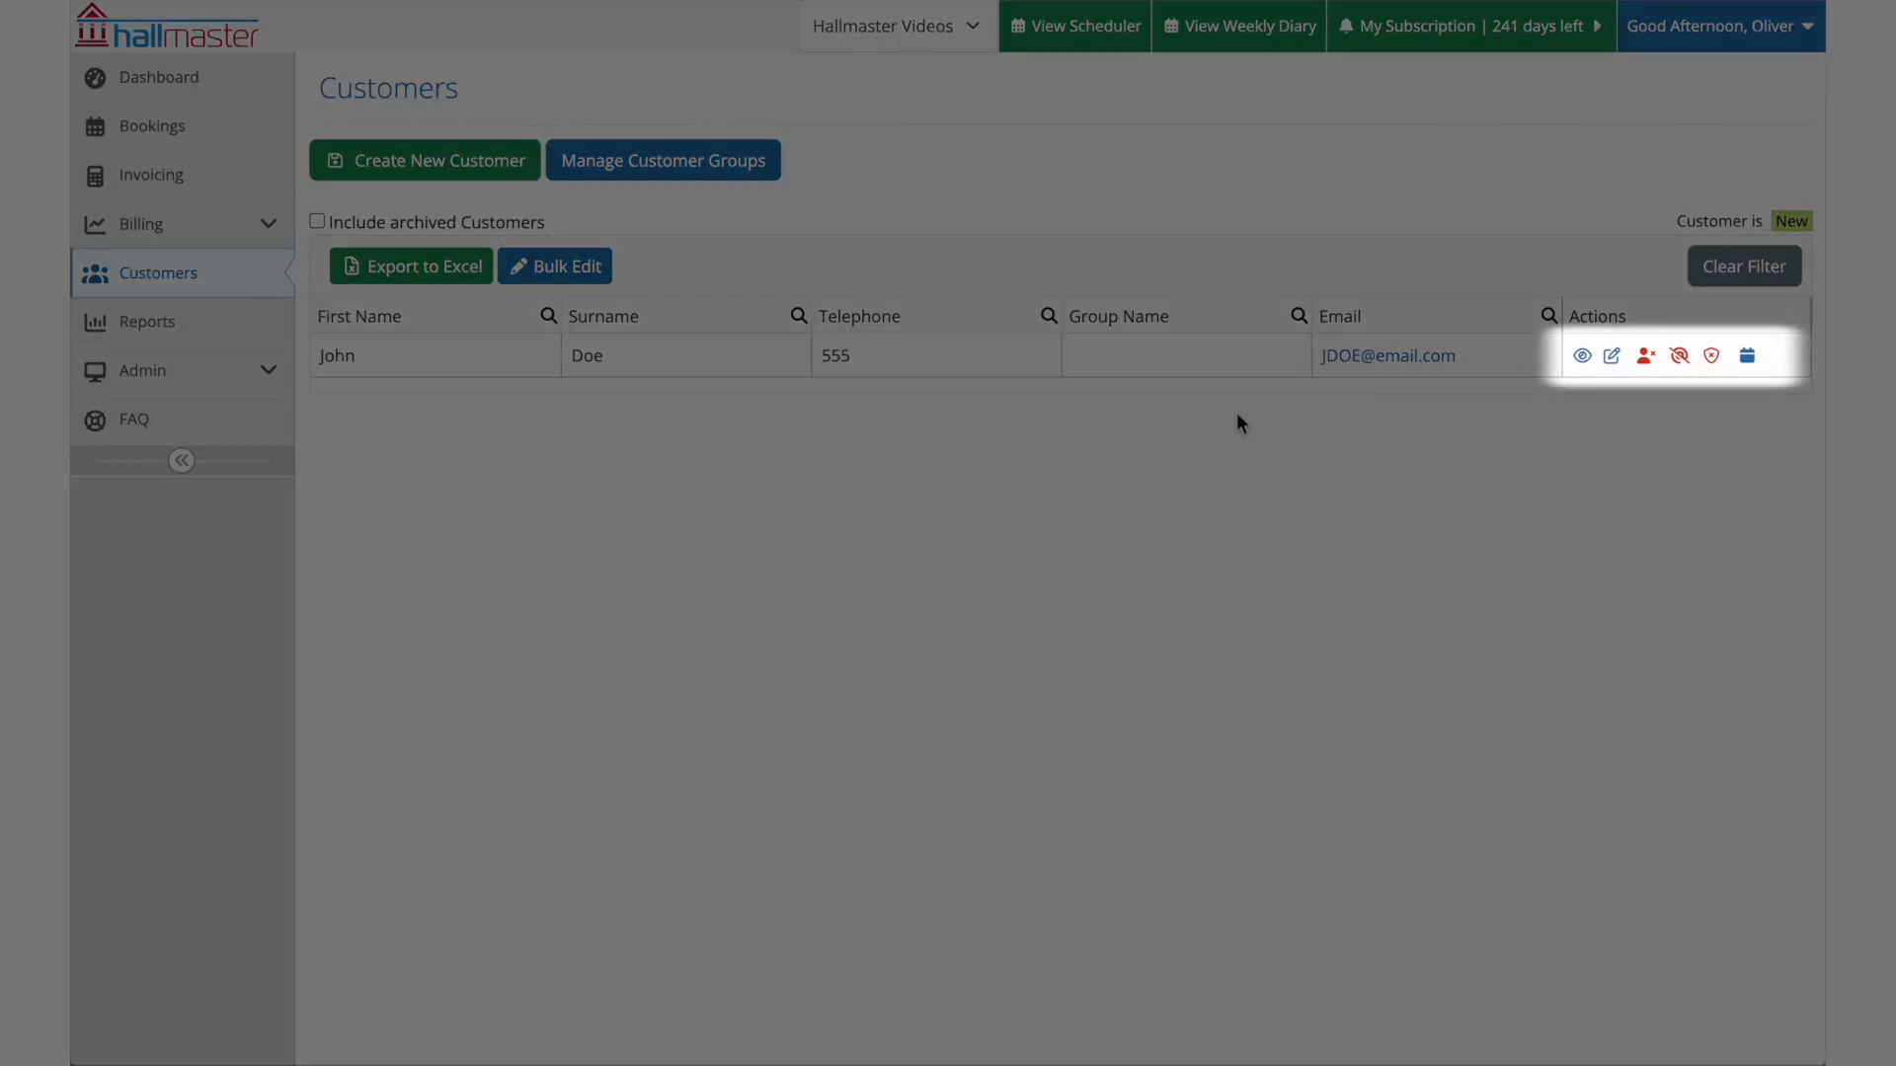
click(1611, 358)
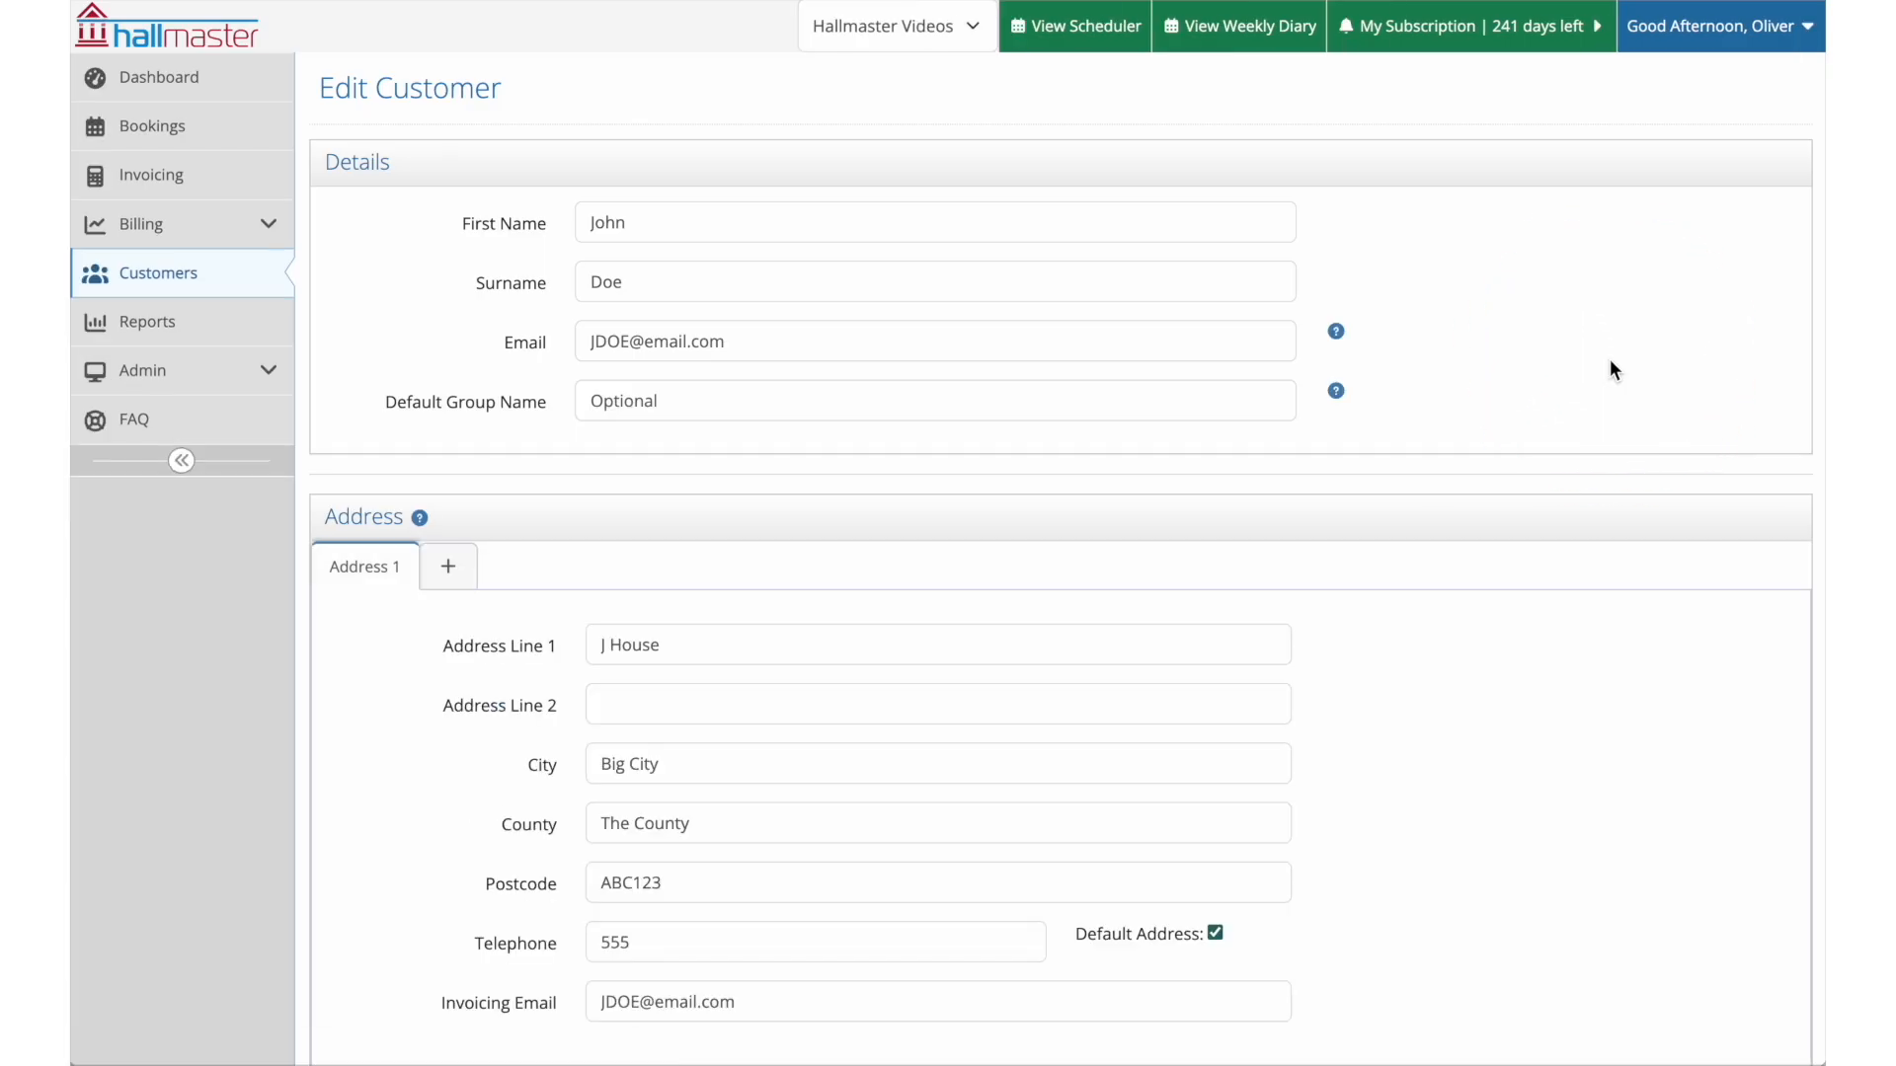
scroll(1609, 360, down, 7)
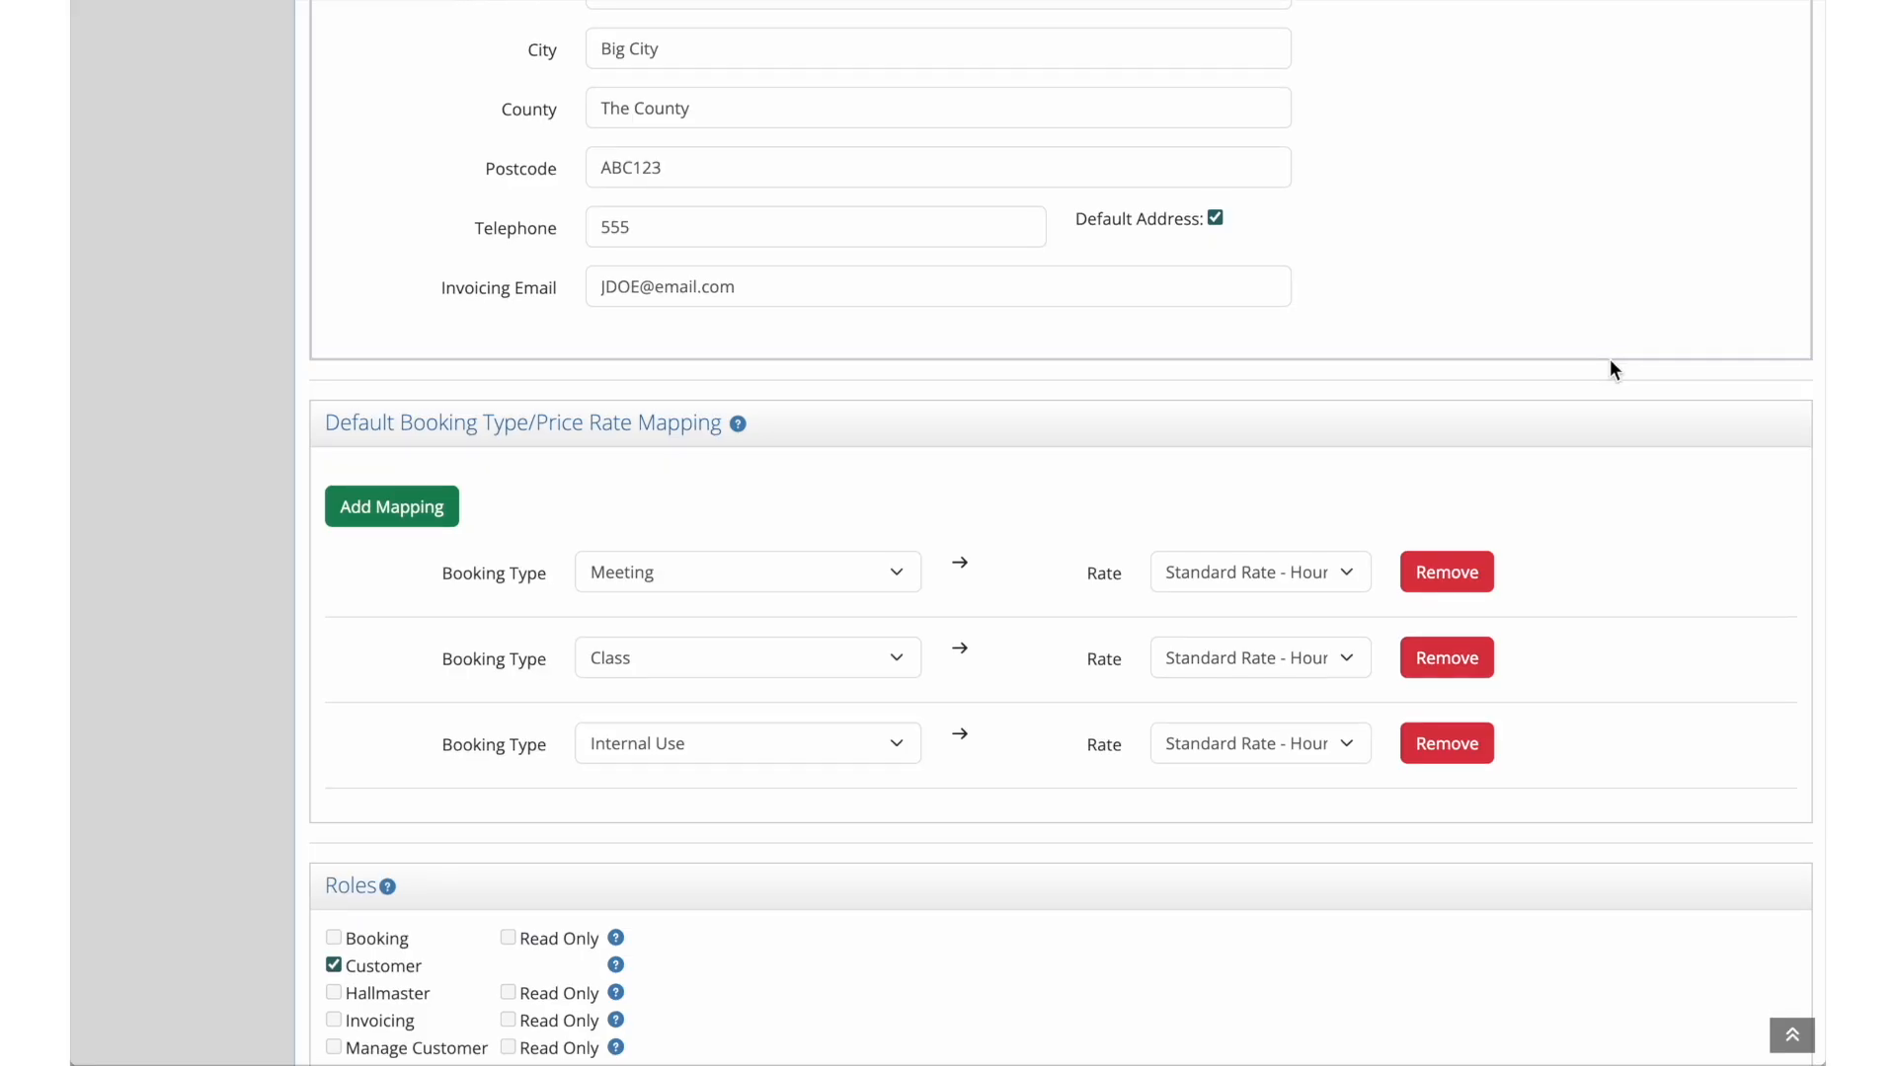
click(411, 508)
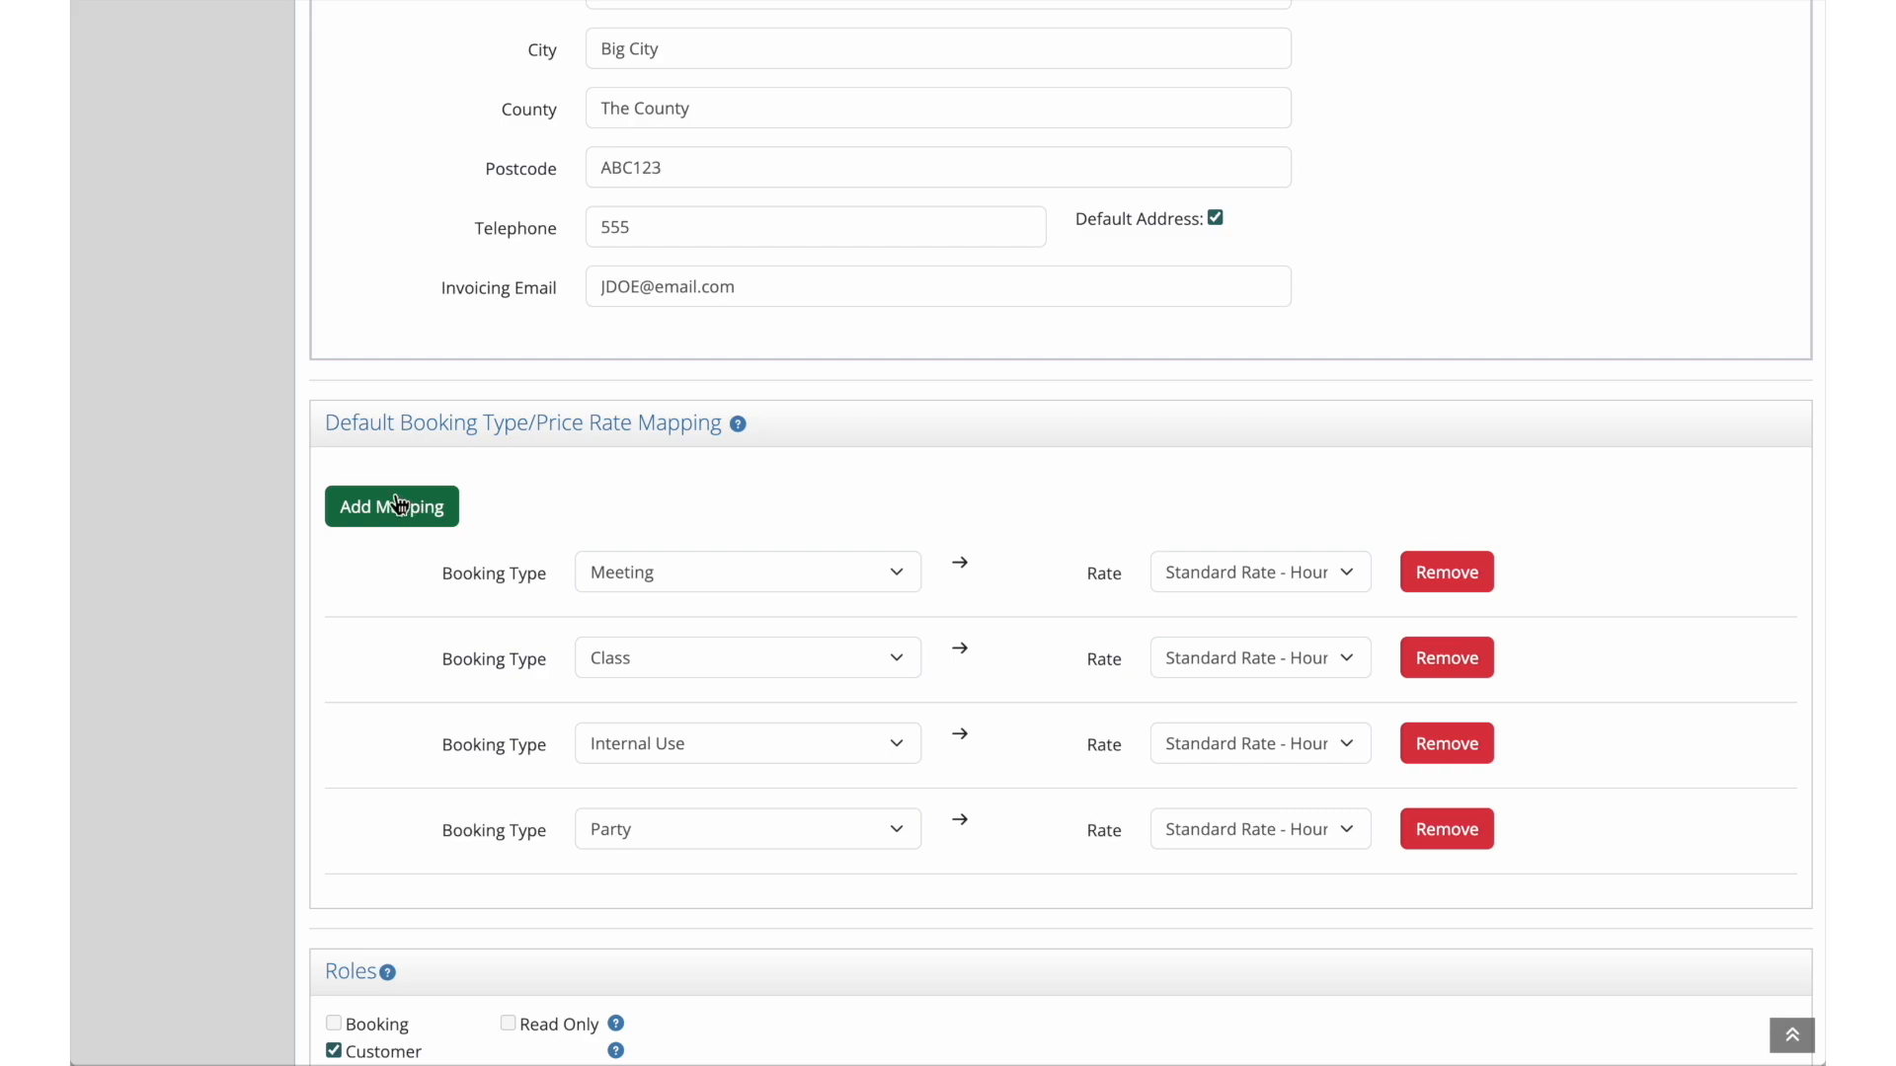
click(815, 831)
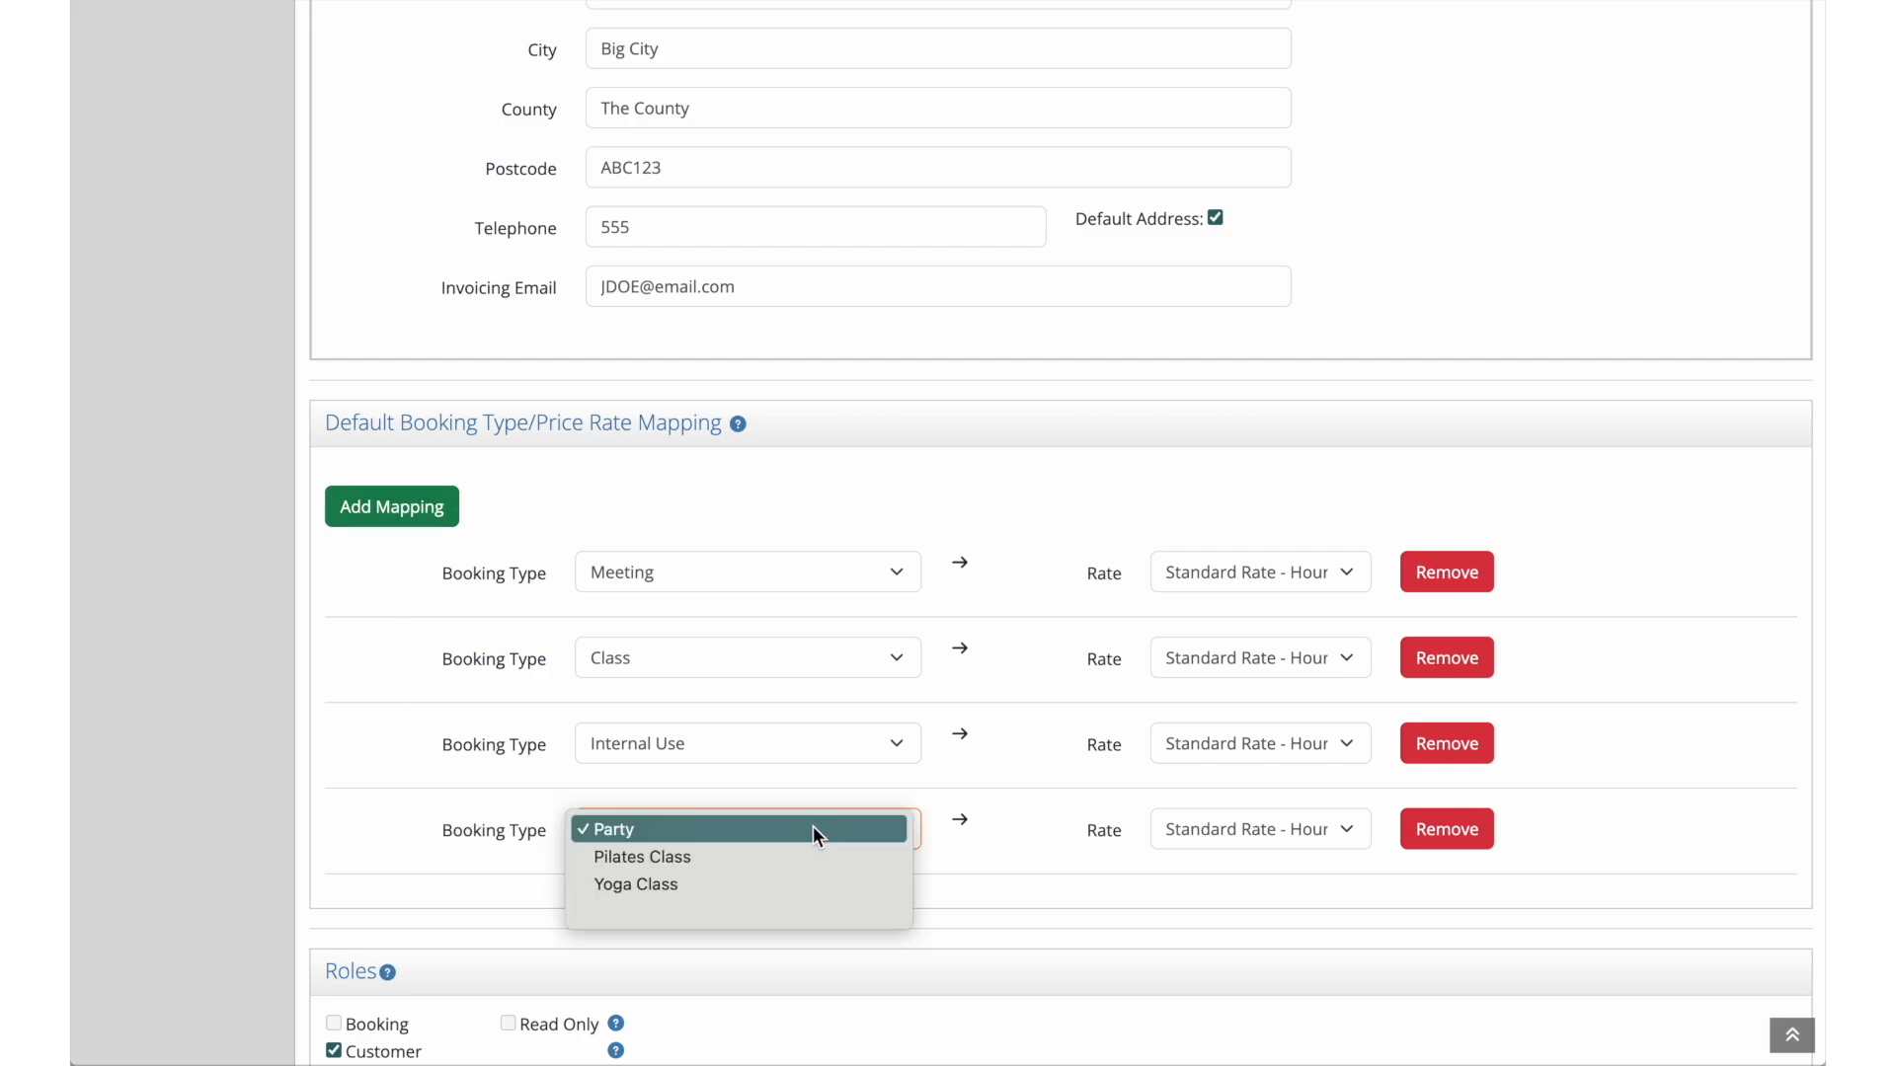
click(786, 885)
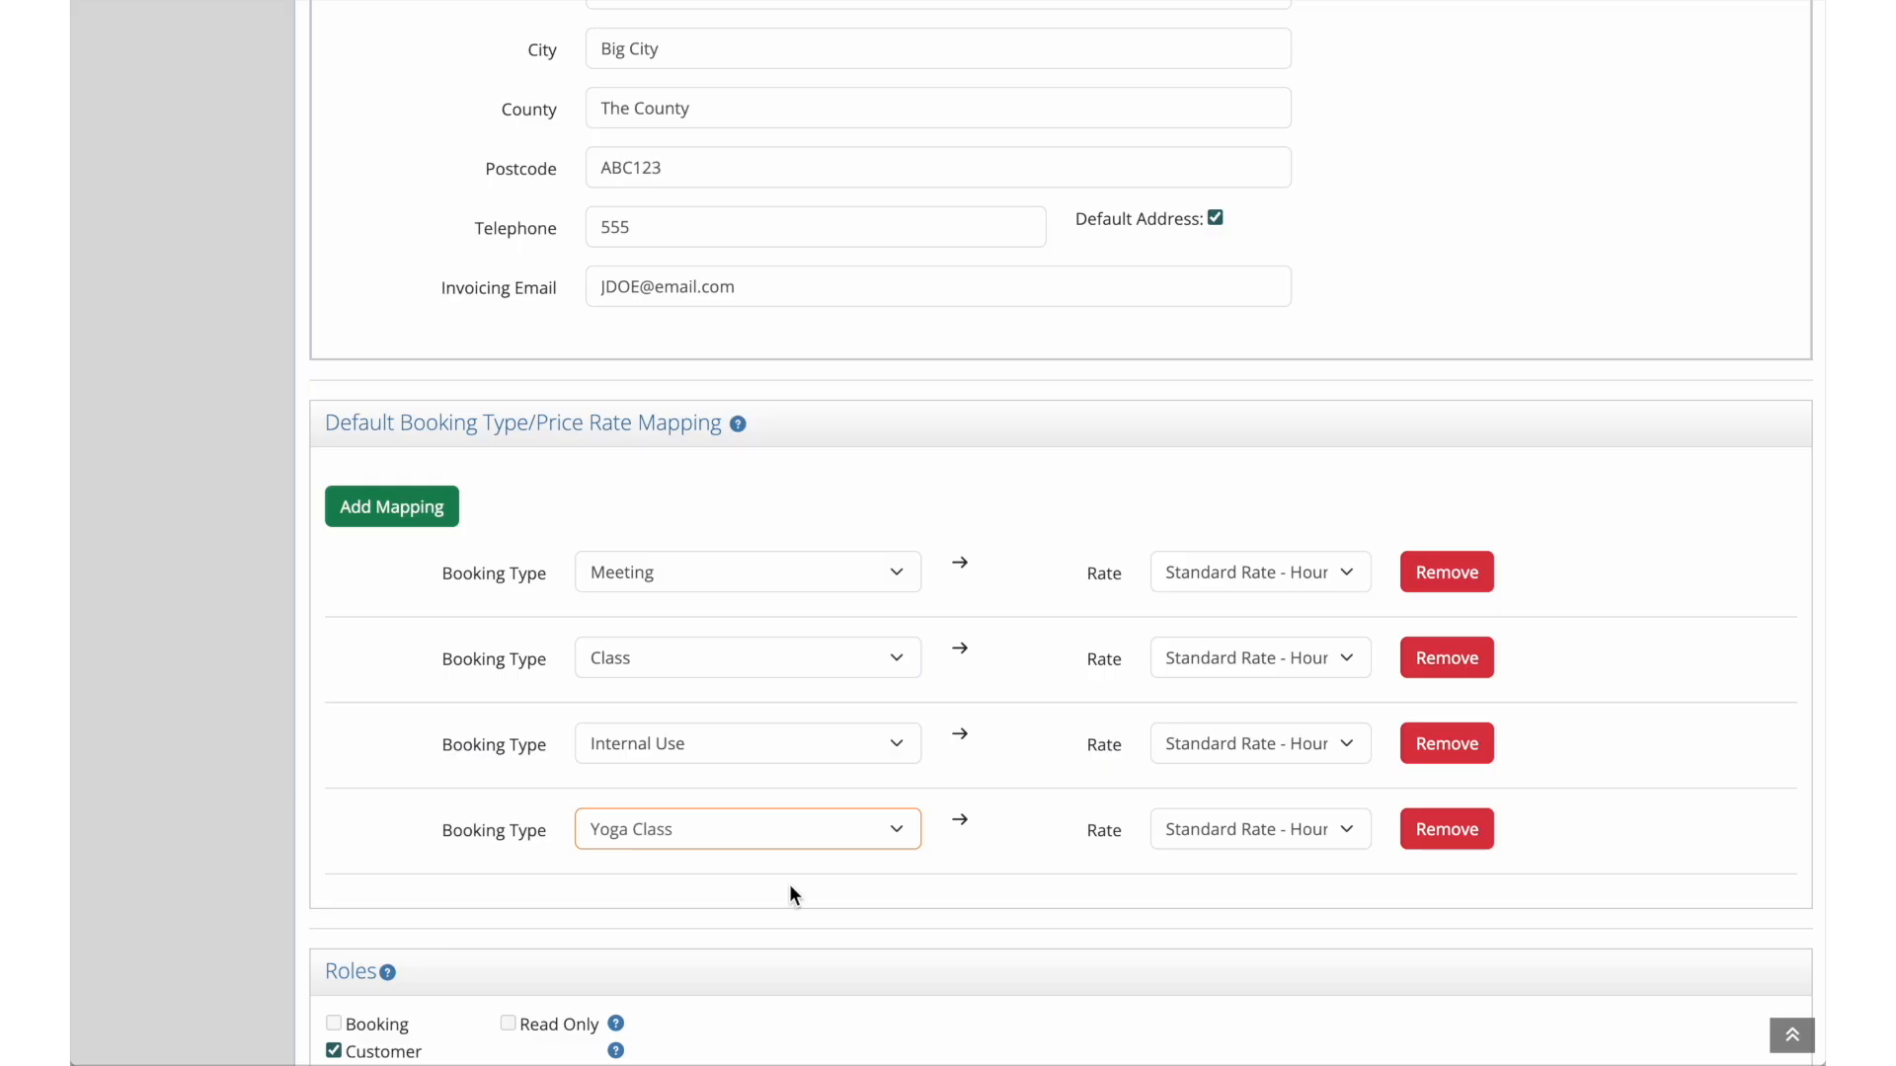
Set the Yoga Class mapping's rate to Regular Users Rate - Hourly and save the customer profile
click(1246, 838)
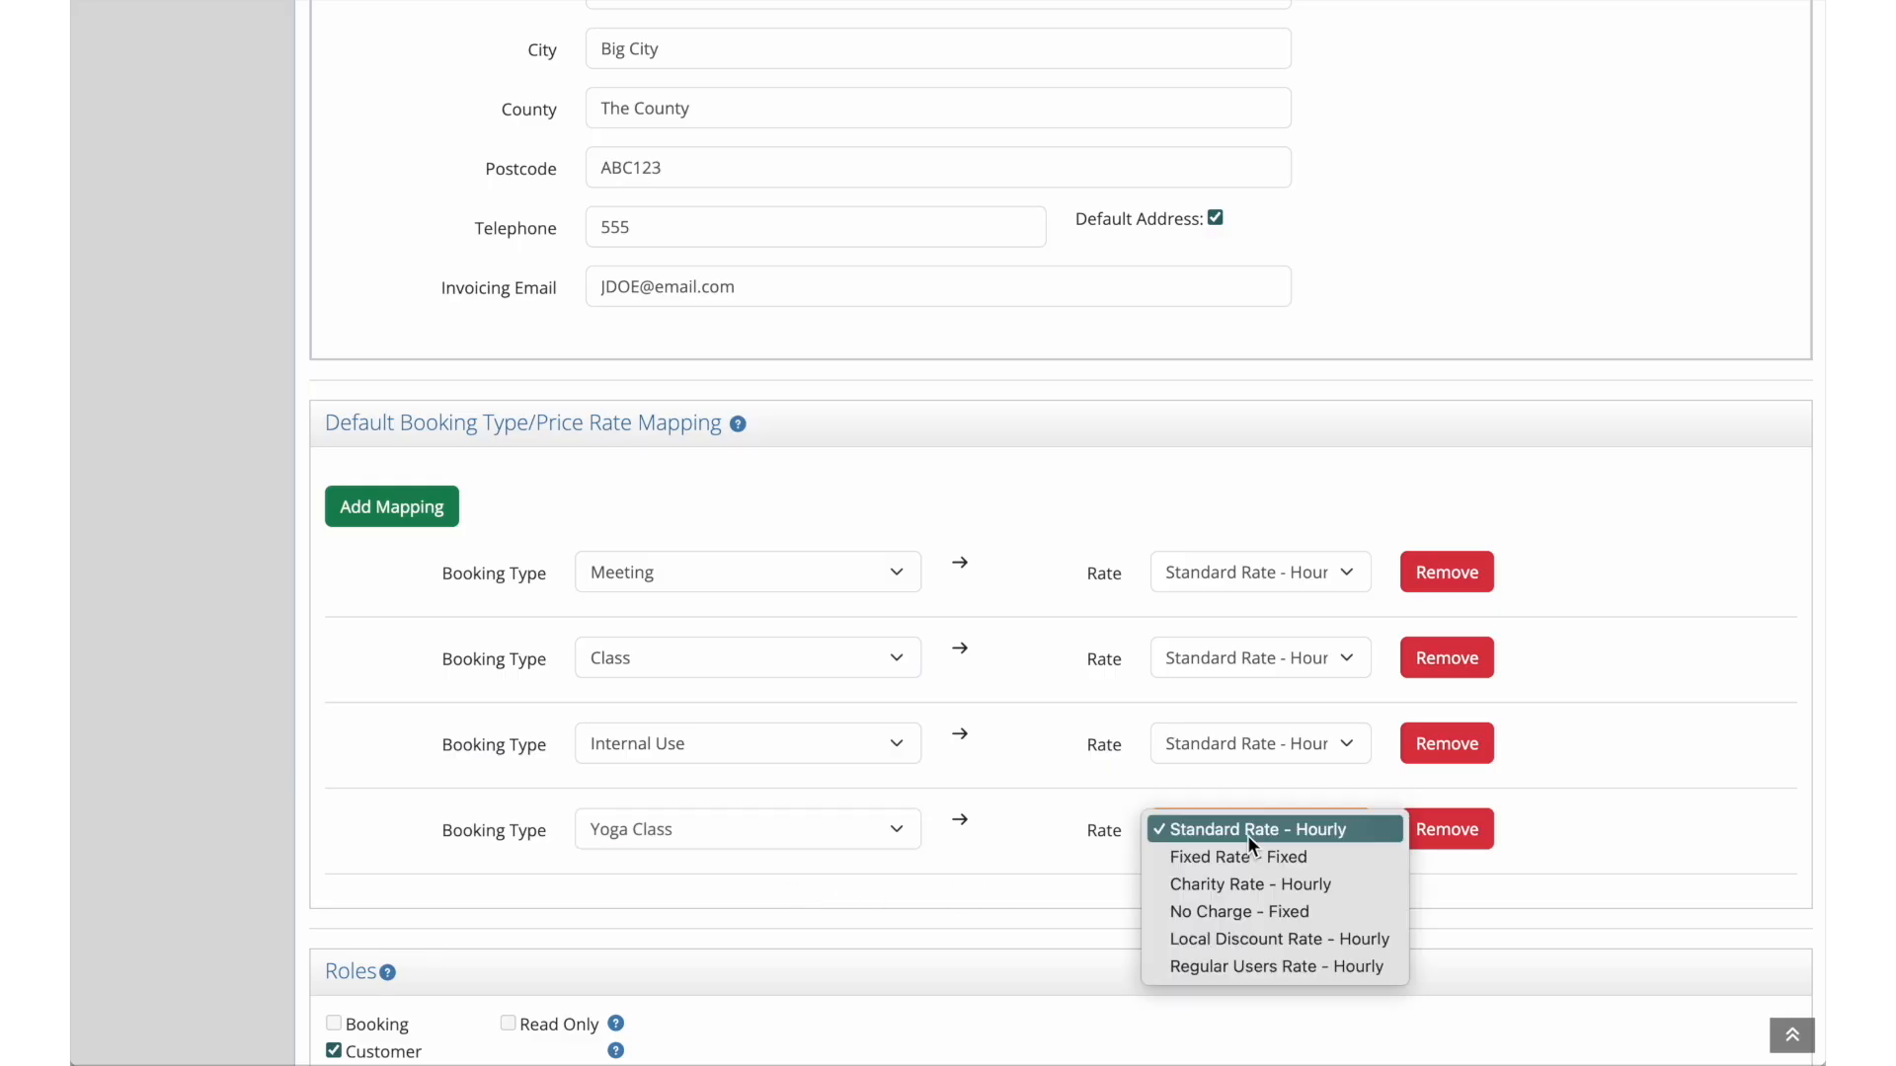
click(1241, 966)
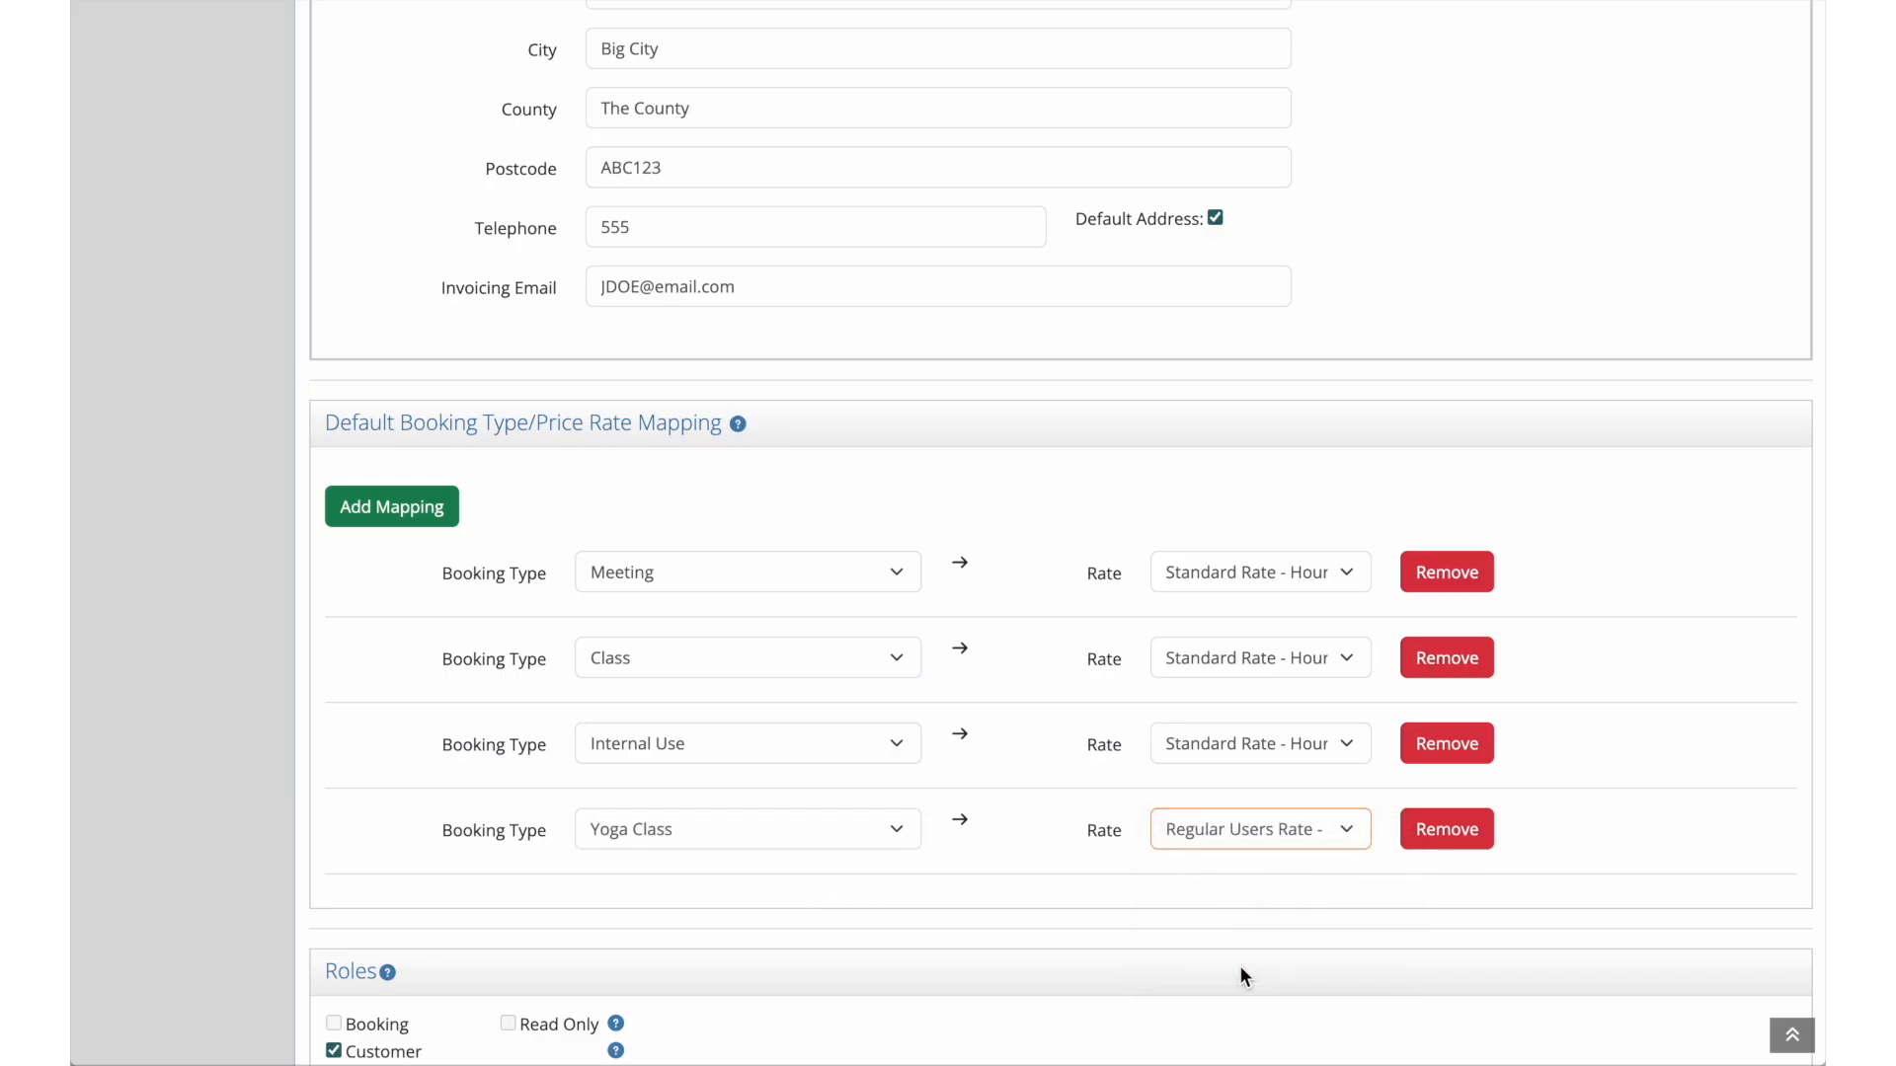
scroll(1241, 961, down, 5)
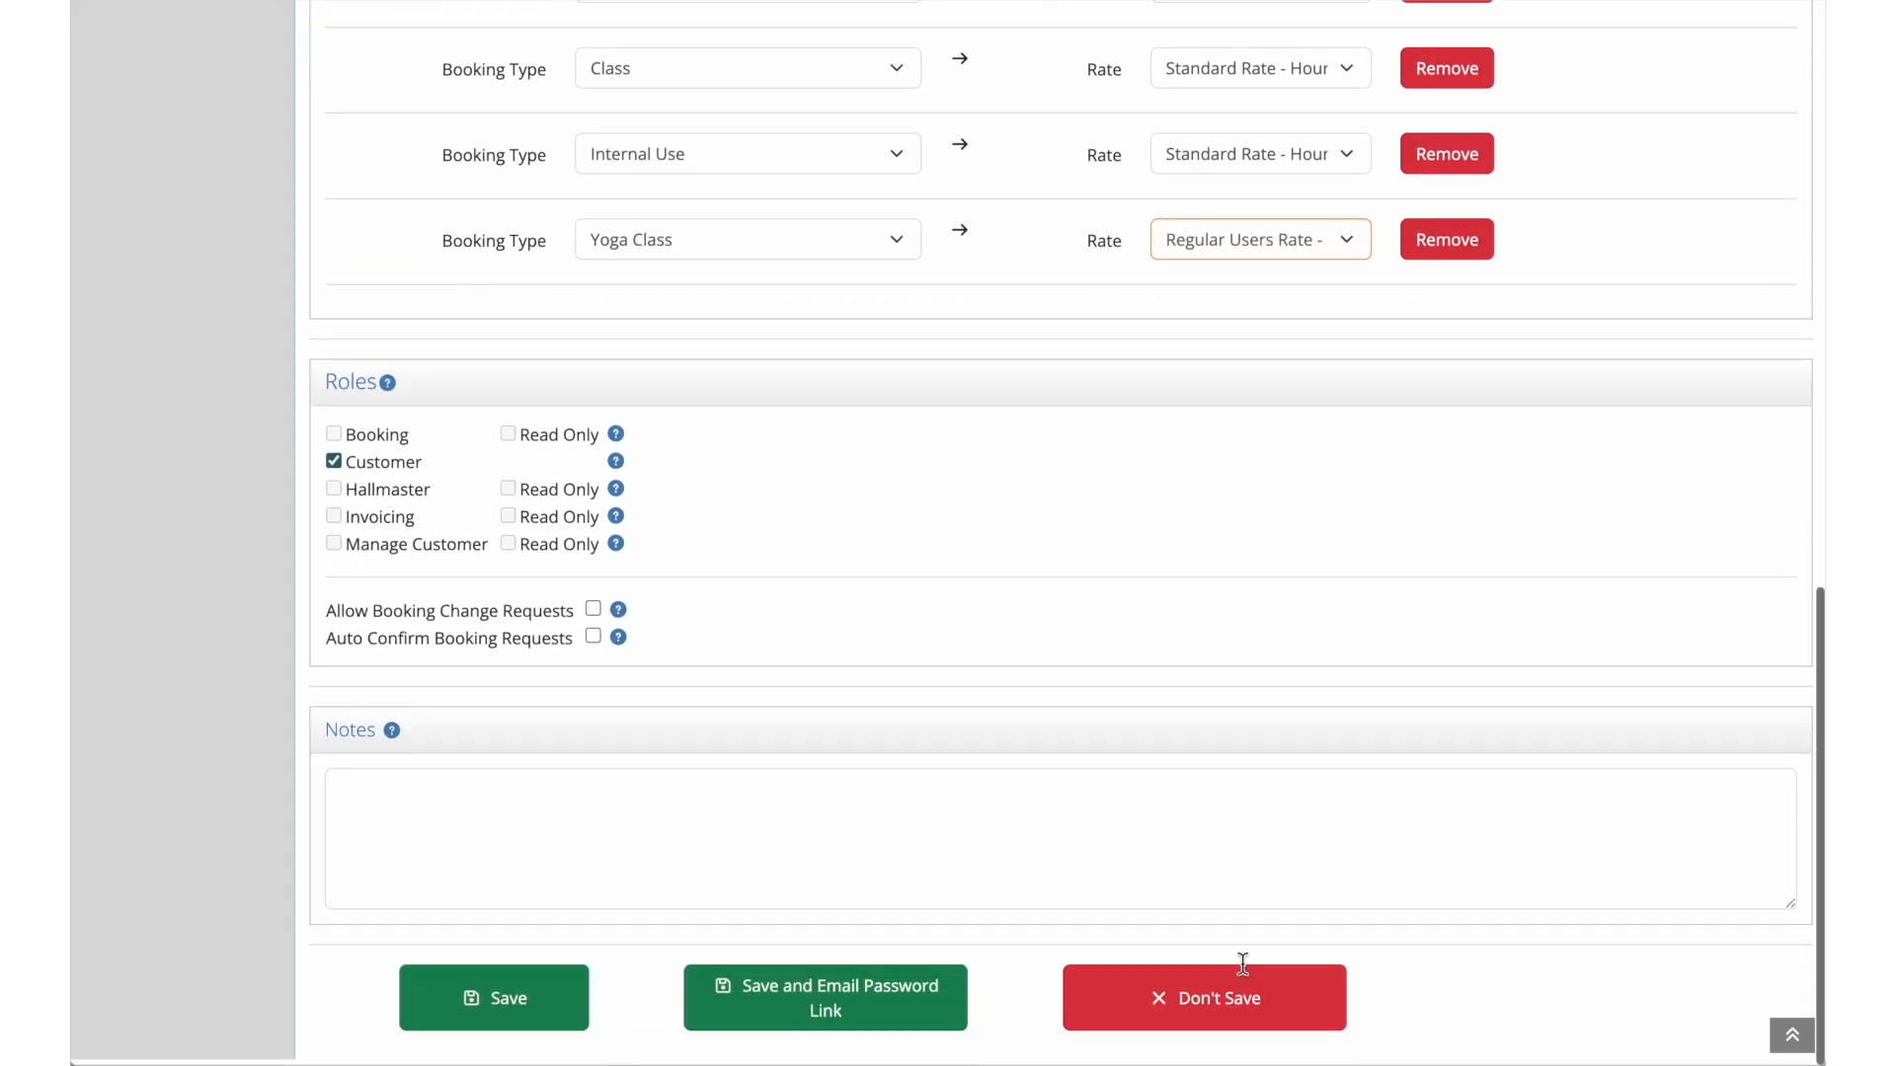
click(583, 1006)
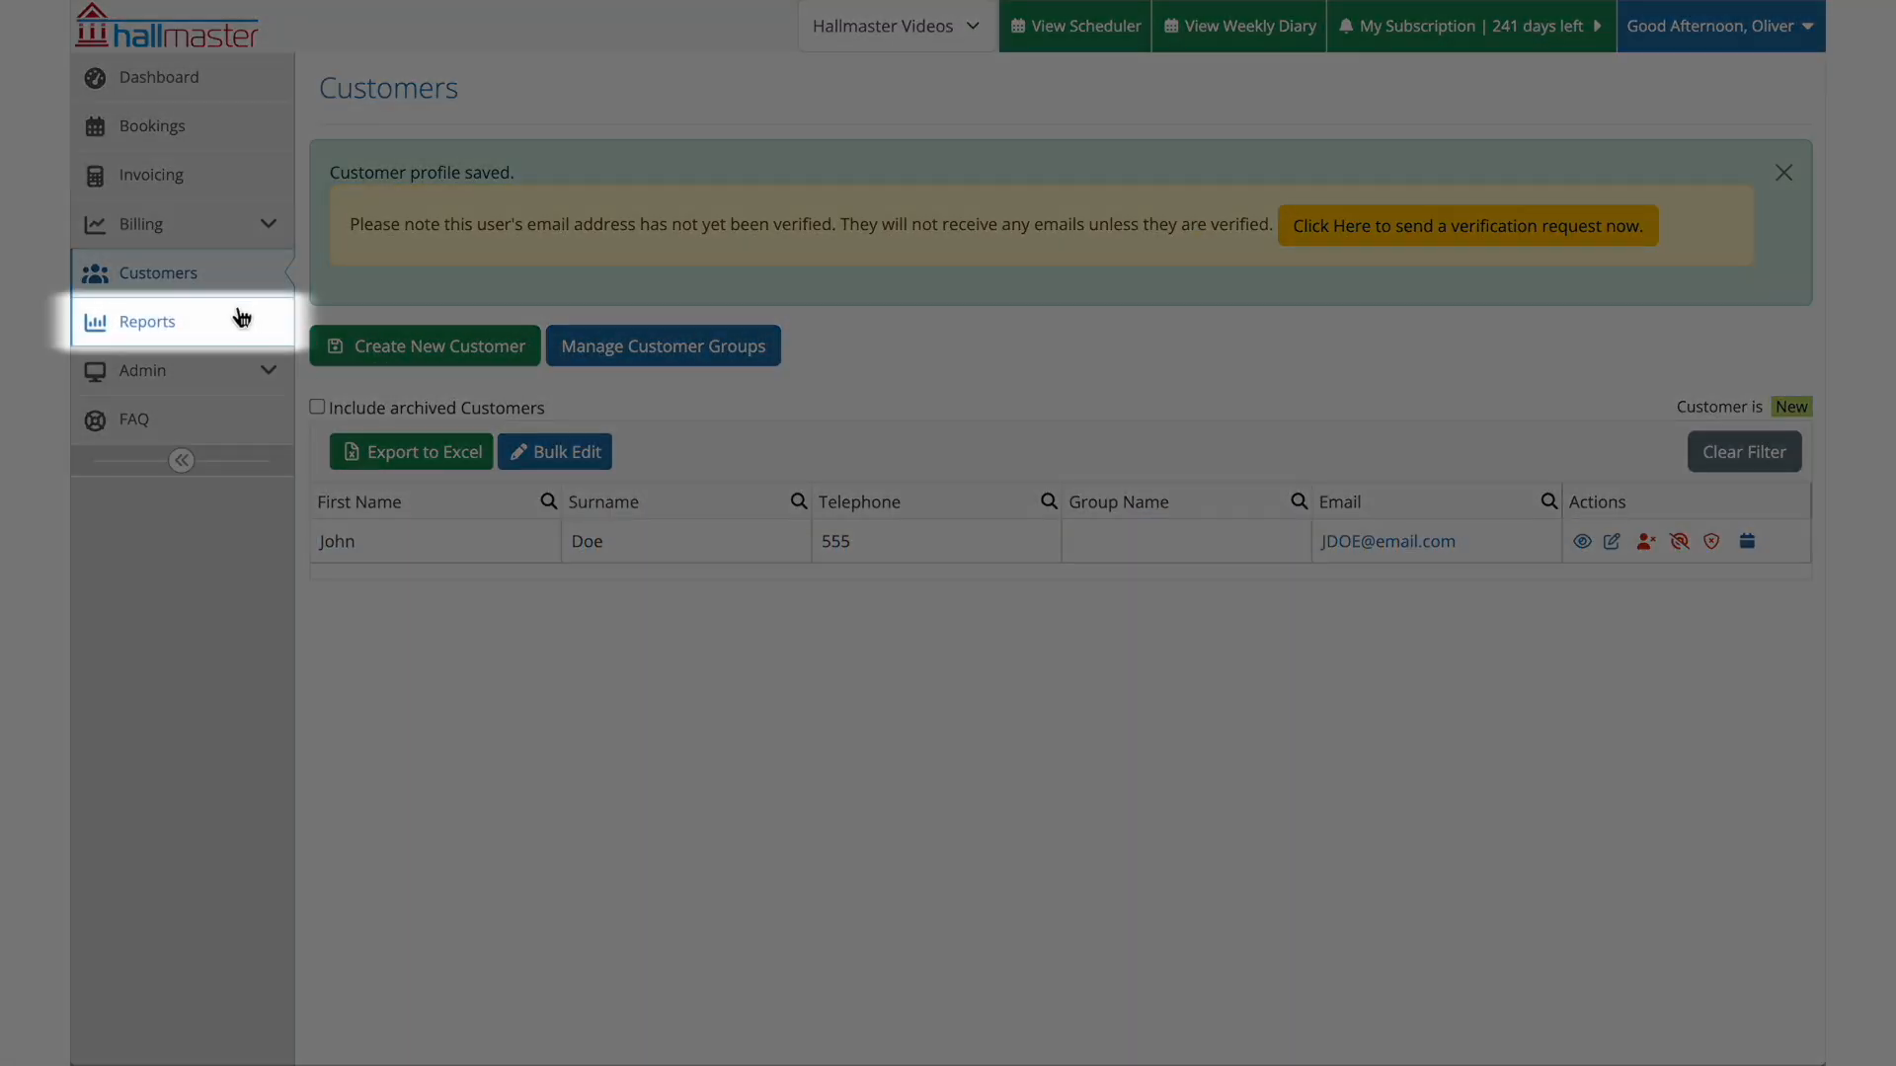
Run the users report "List of All Customer Price Rate mappings" and review its booking type and price rate columns
click(240, 317)
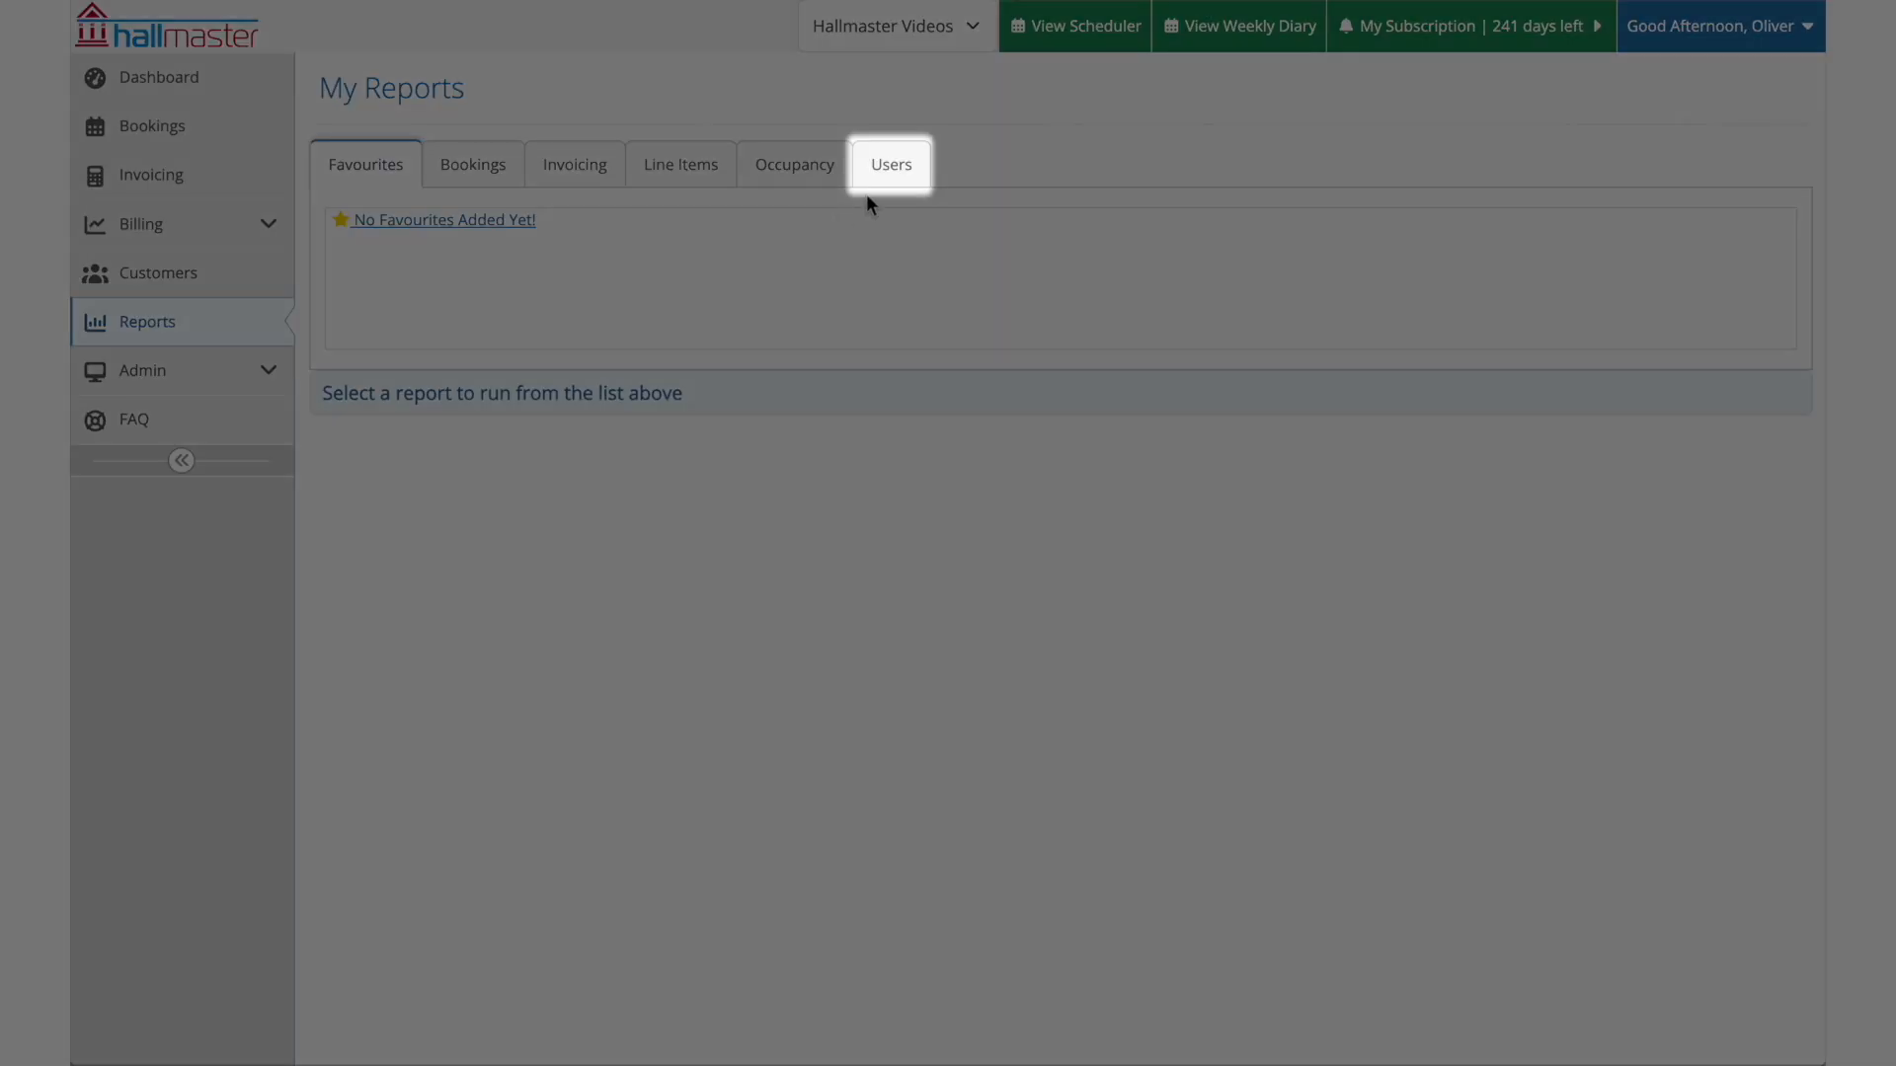
click(908, 169)
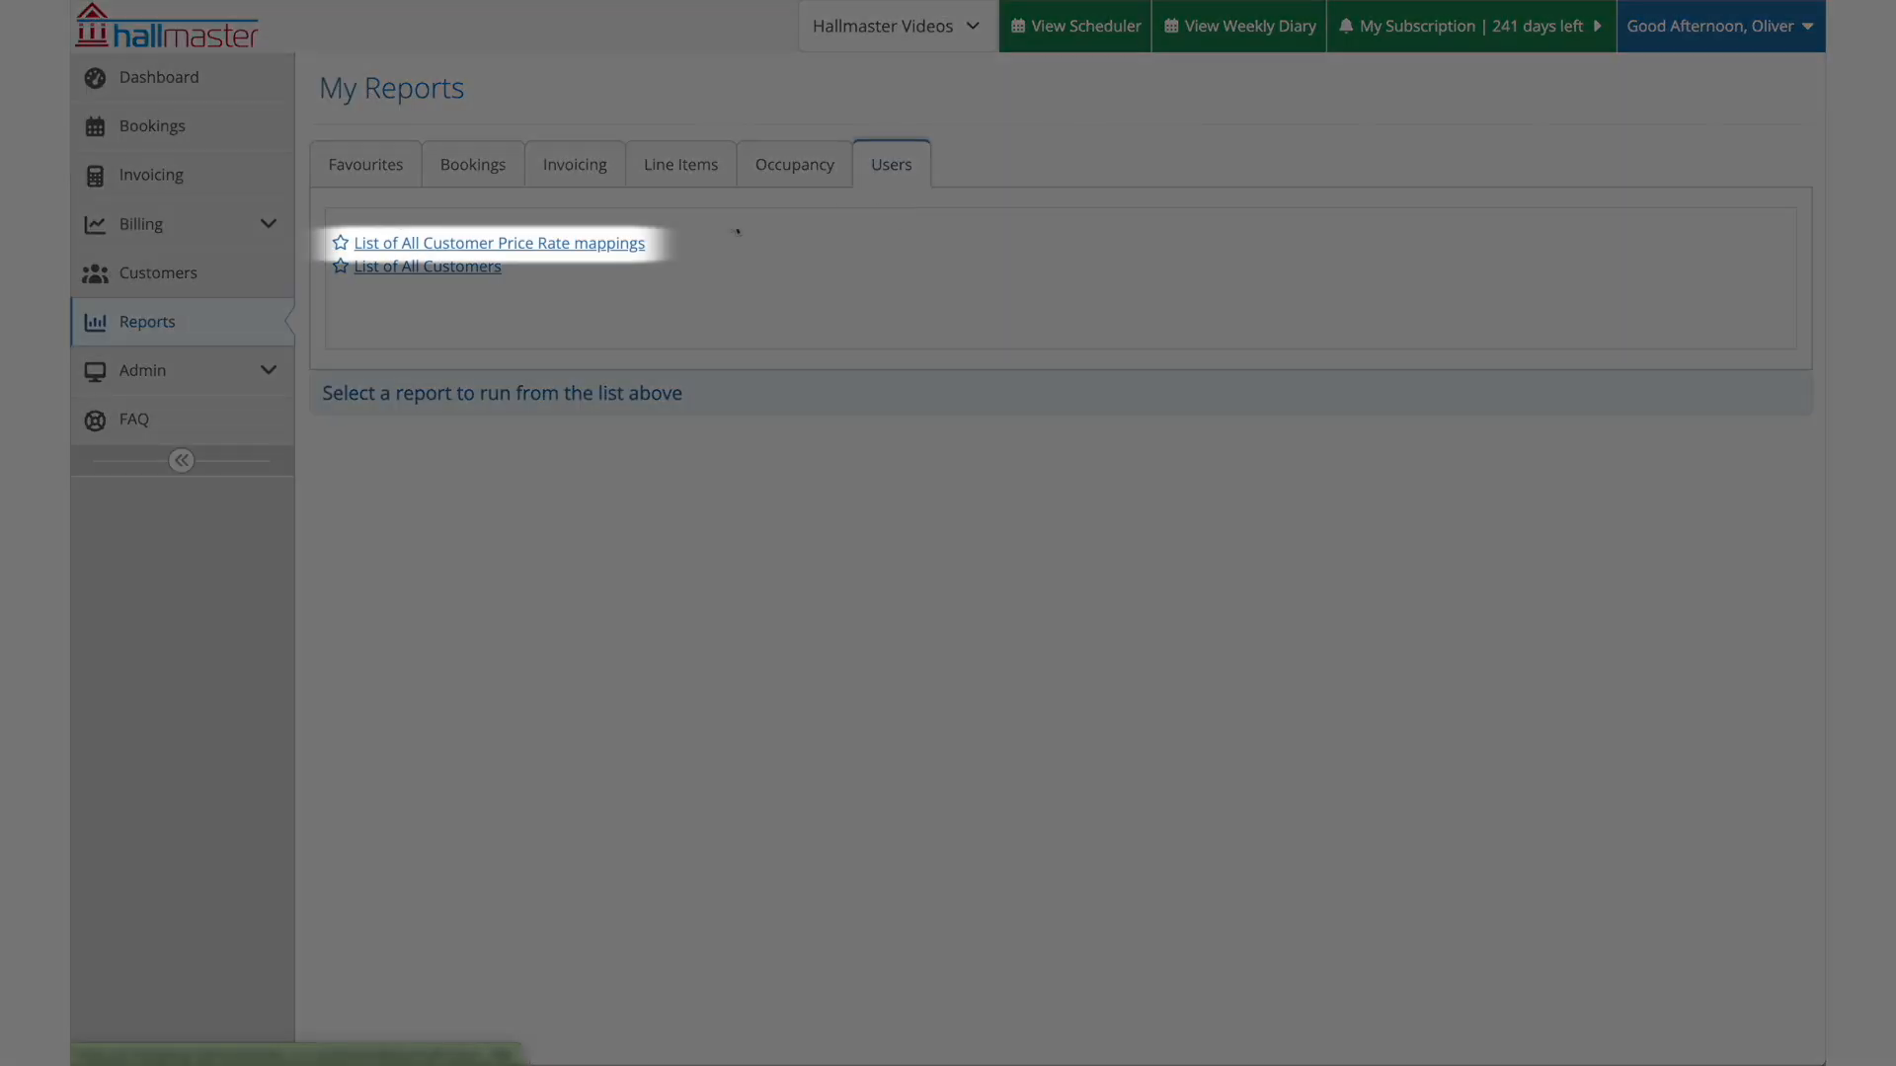
click(598, 247)
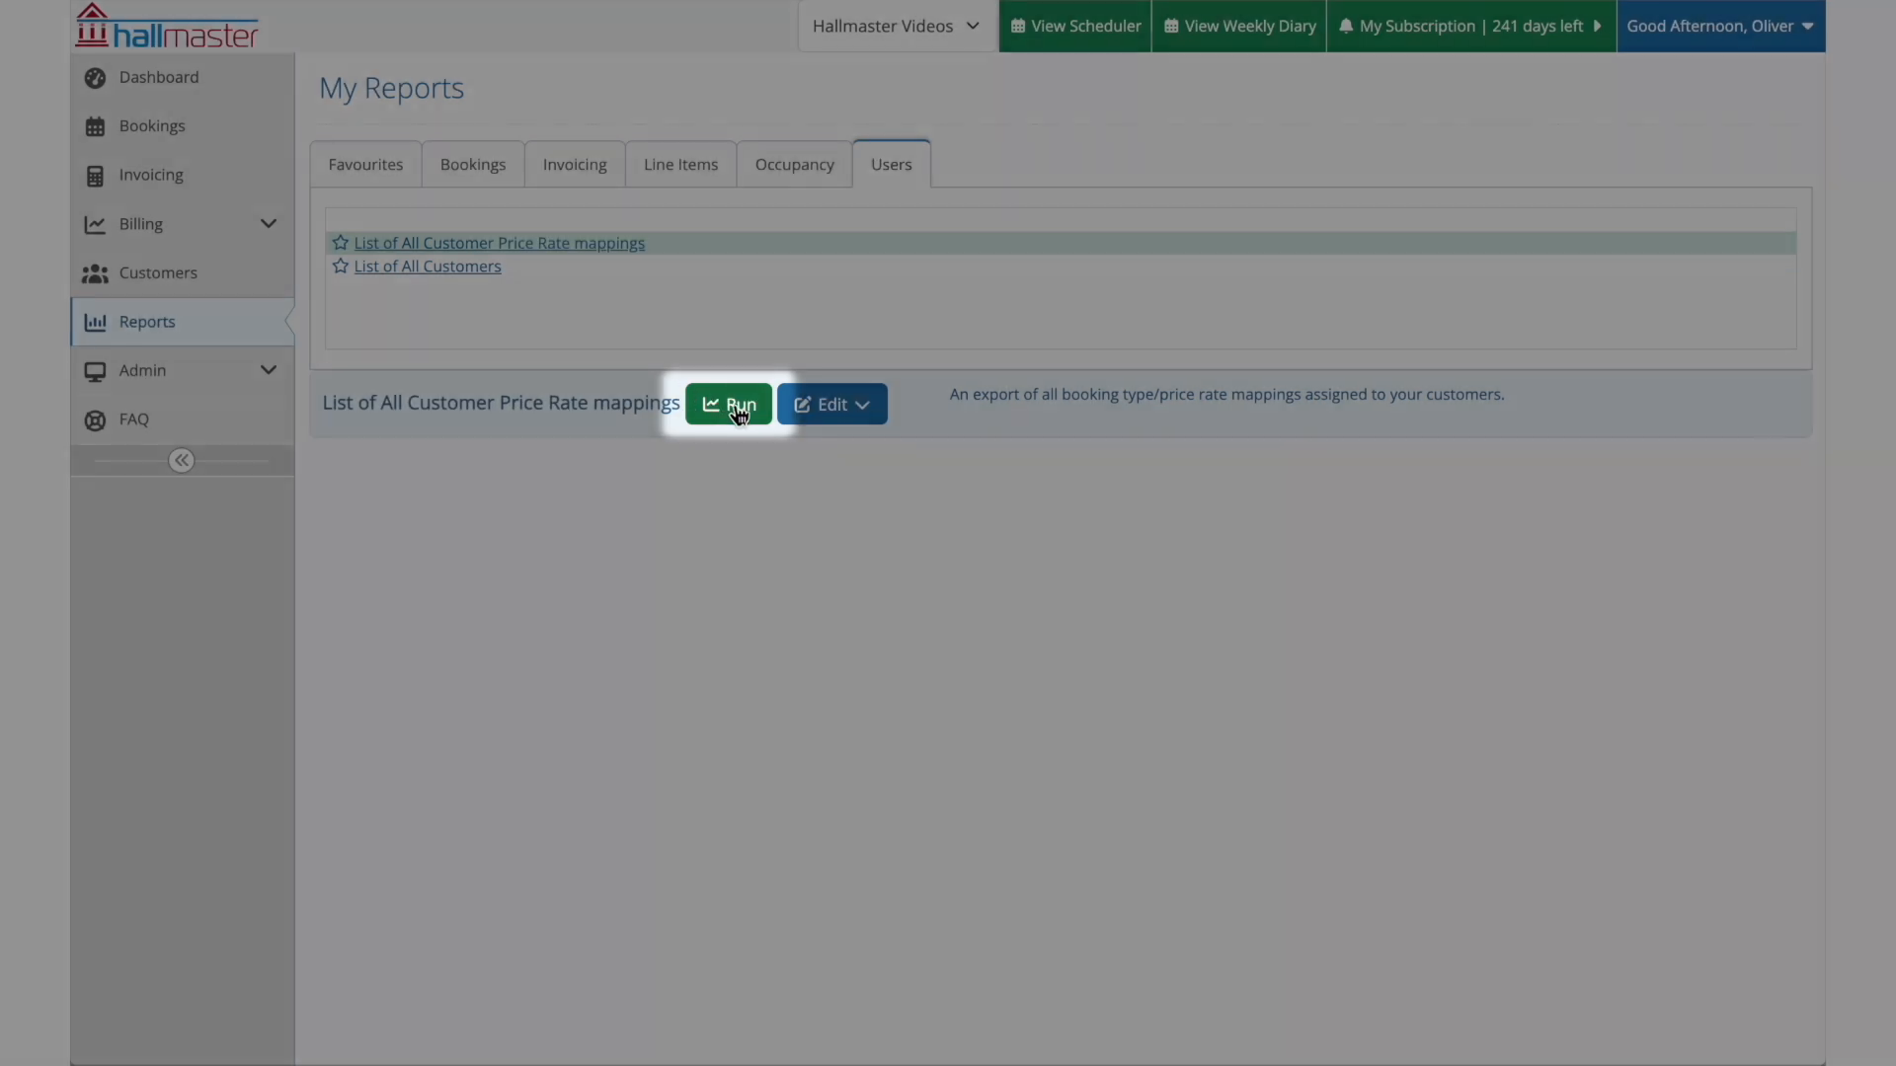
click(735, 409)
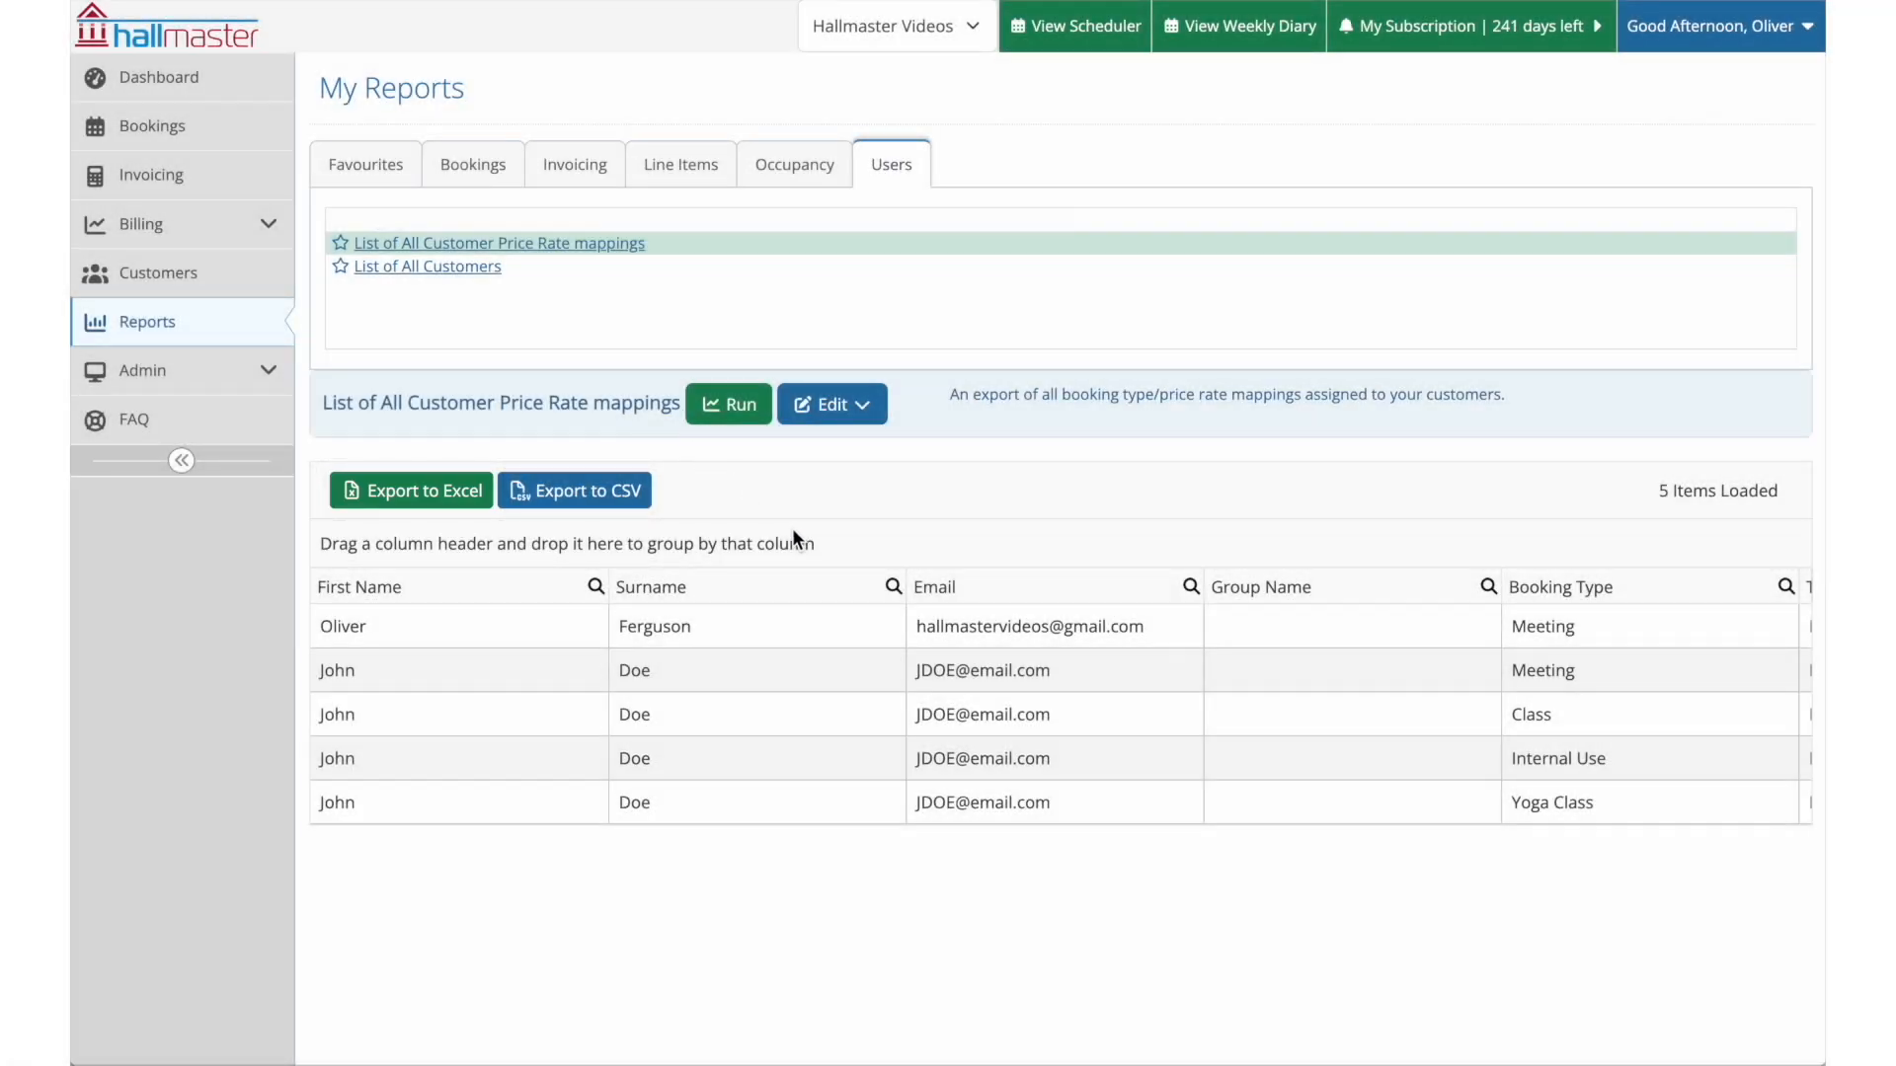
scroll(978, 669, right, 5)
scroll(984, 671, right, 1)
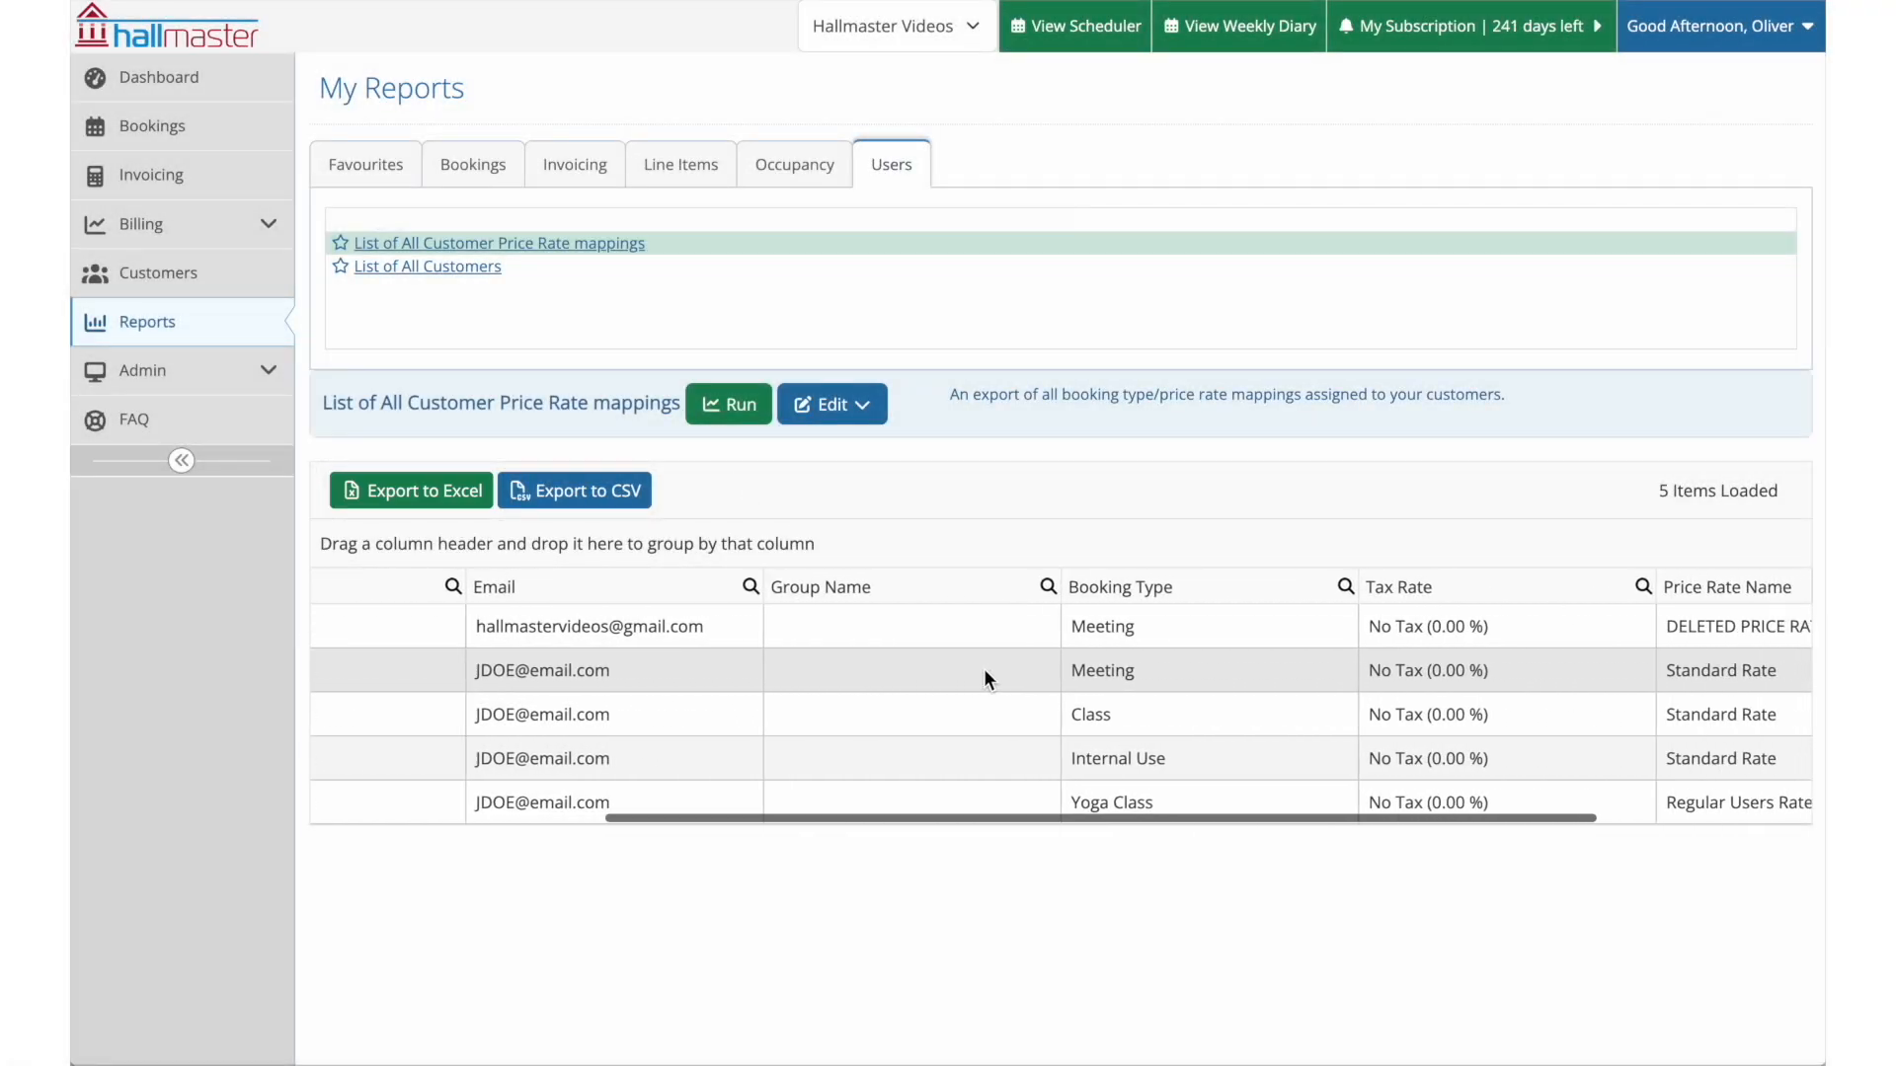